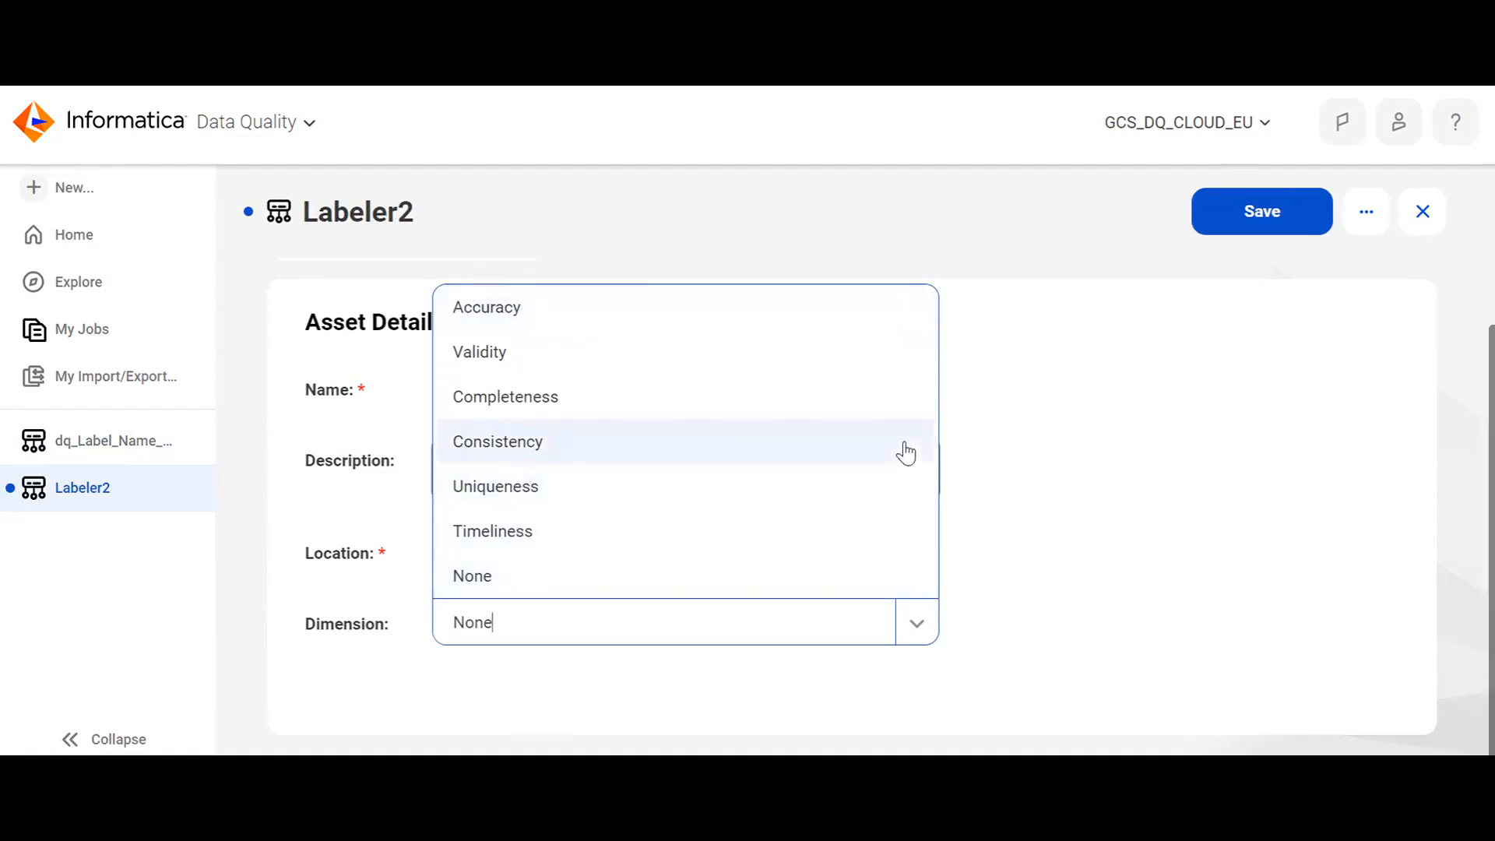
Step: Leave the dimension unchanged, open the Labeler2 configuration, and review the Token and Character labeler type descriptions
click(1026, 450)
scroll(1026, 450, up, 2)
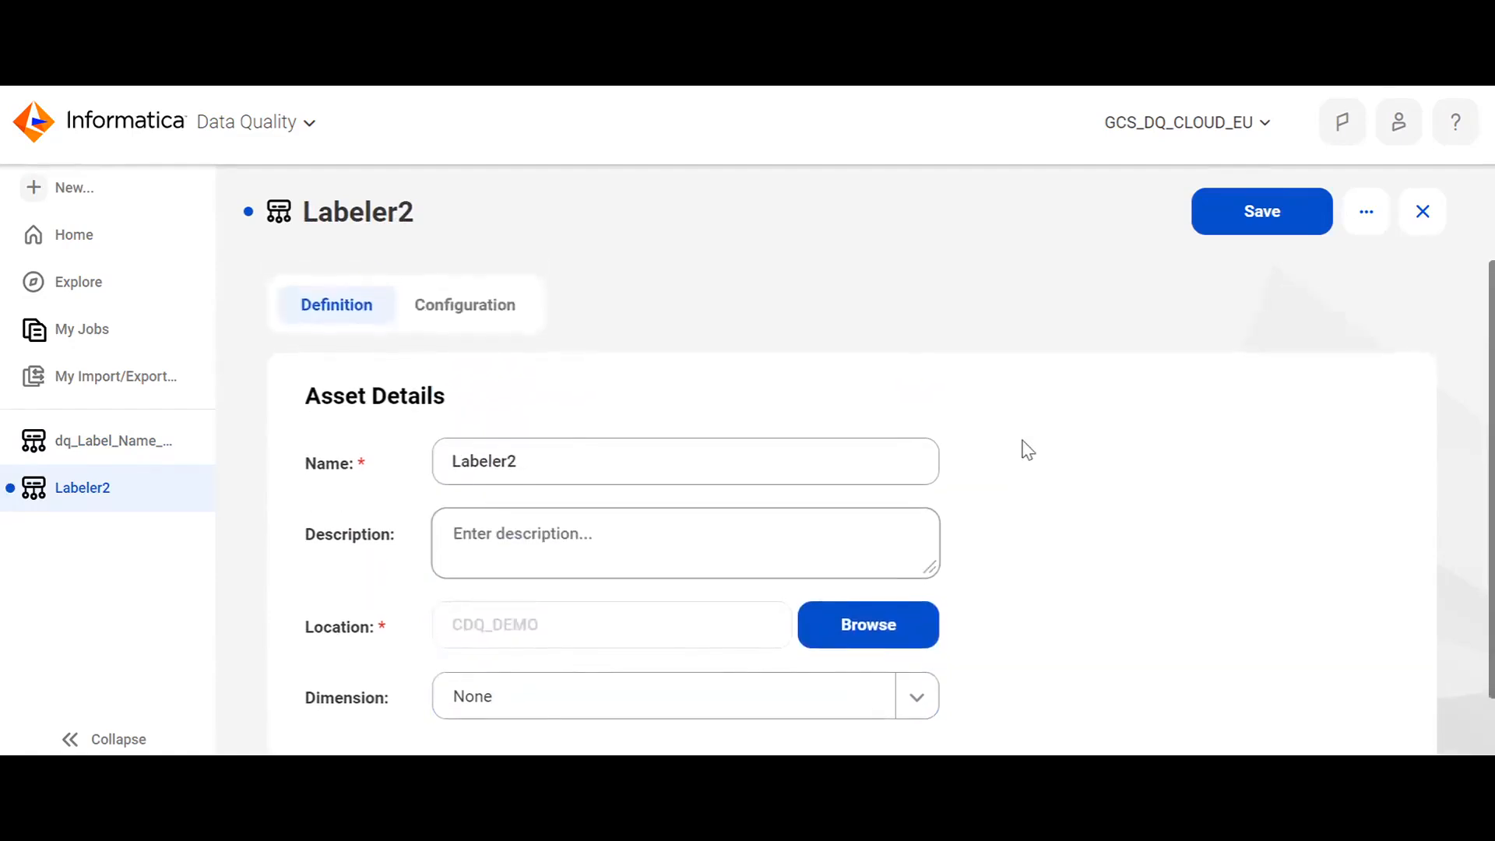
click(495, 292)
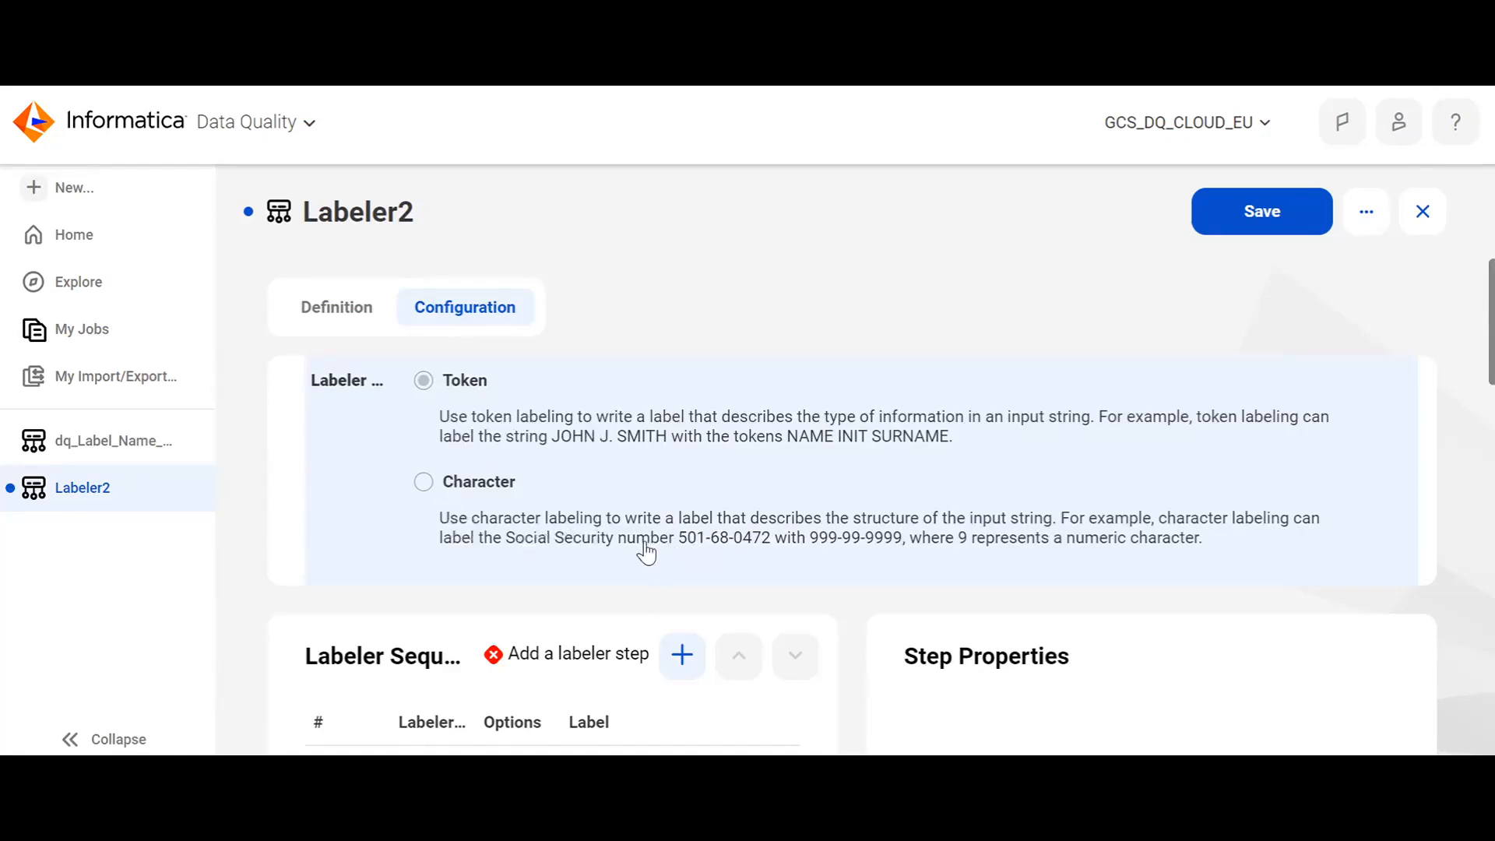
scroll(708, 341, down, 3)
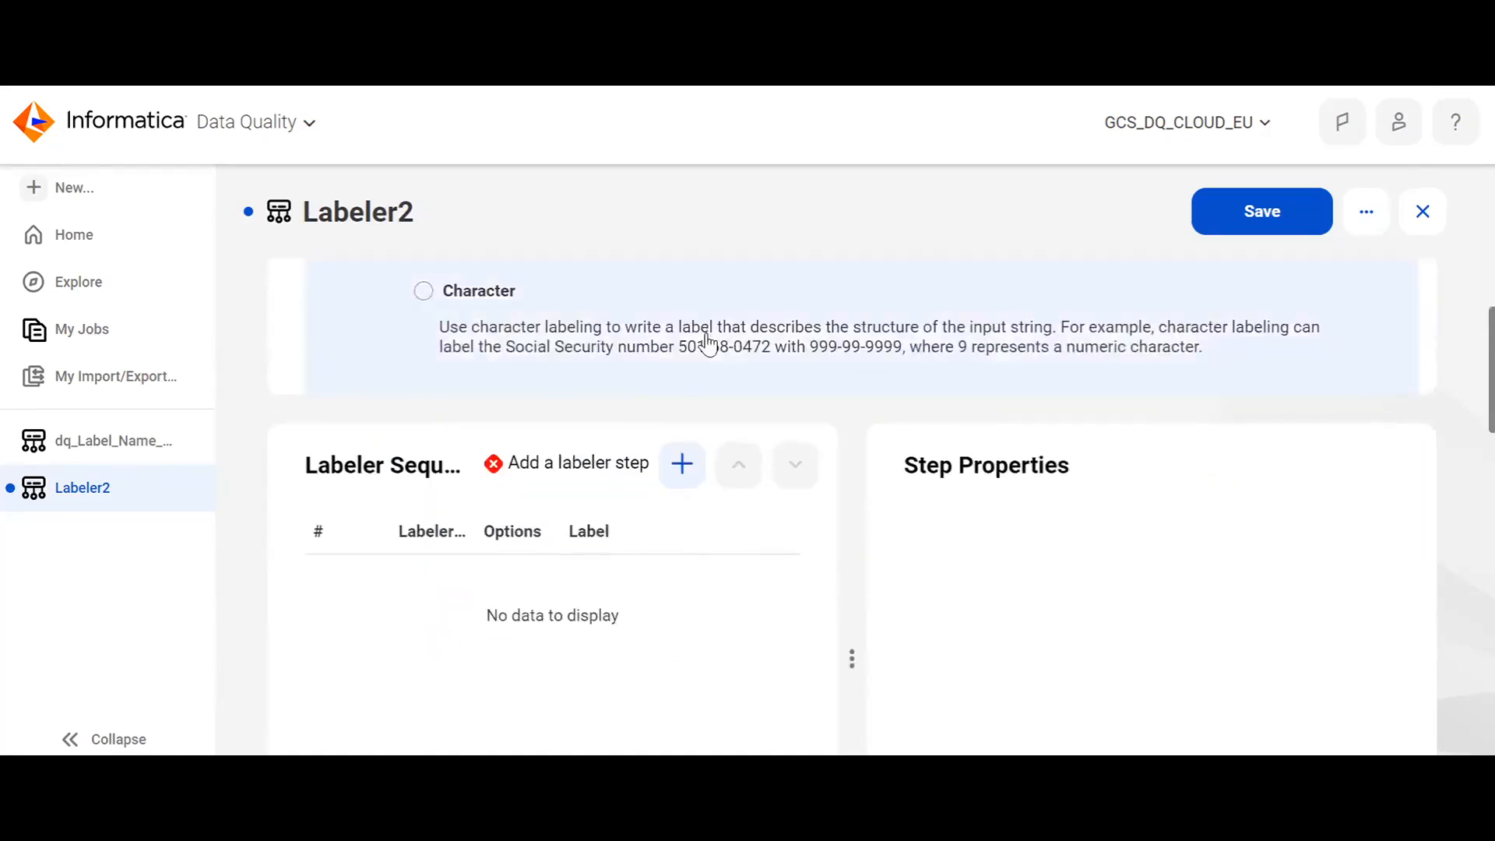
scroll(631, 392, up, 2)
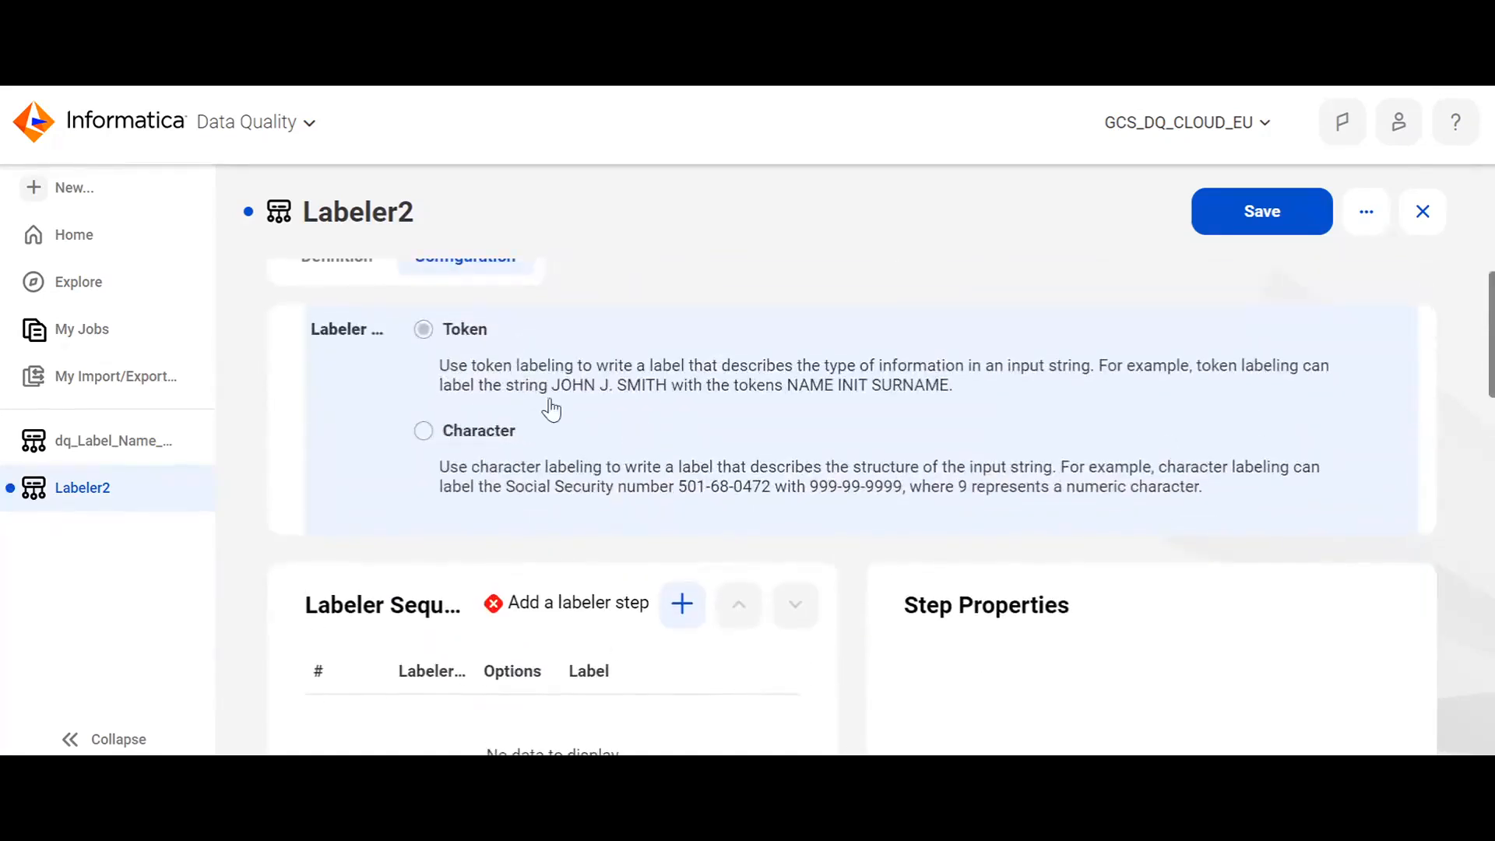
scroll(550, 408, down, 3)
scroll(624, 464, up, 3)
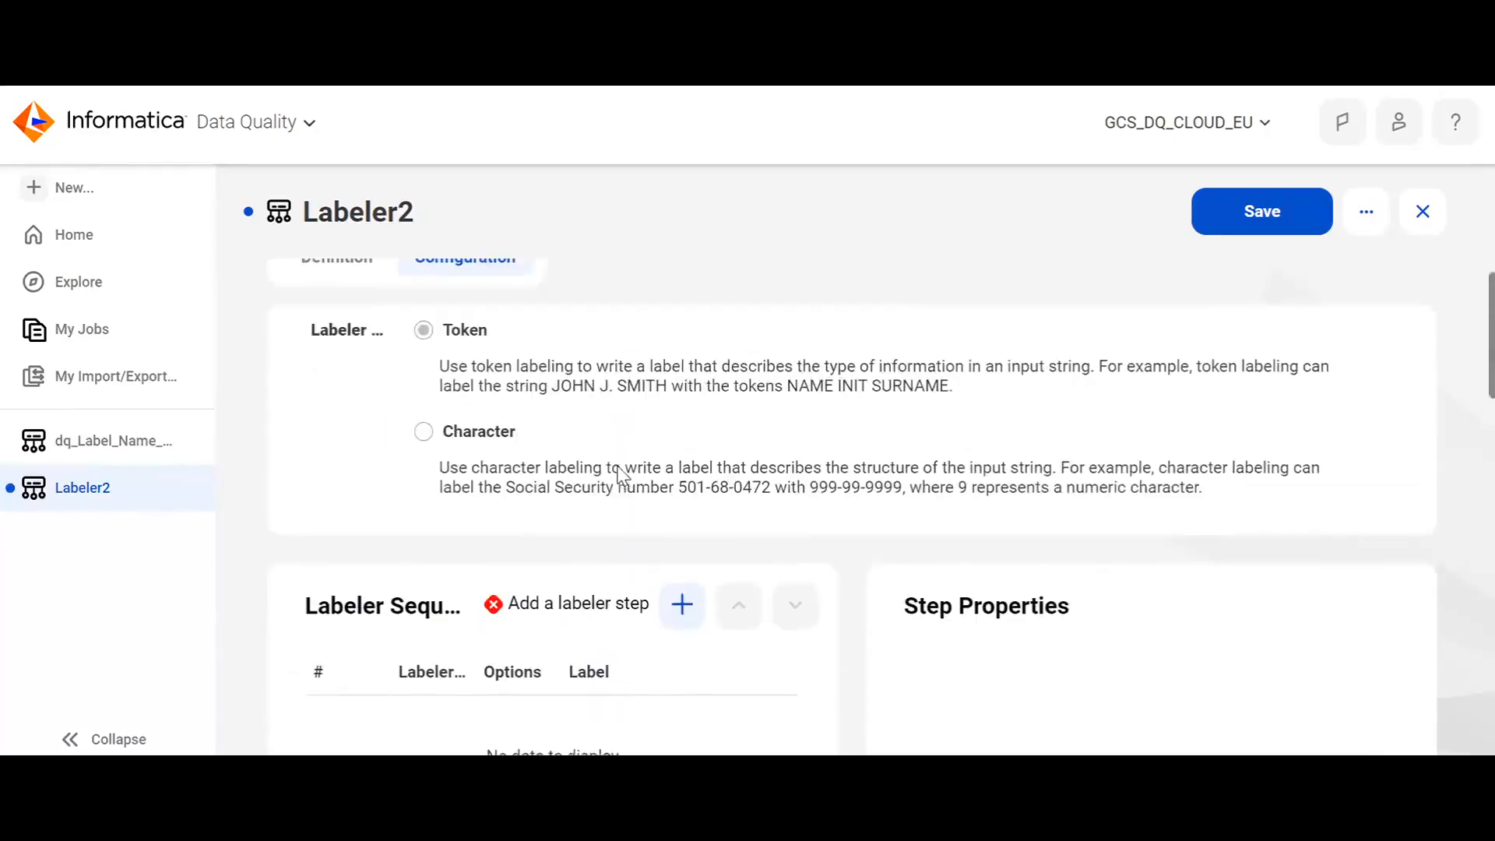
Step: Add a Regular Expression step to the labeler sequence
scroll(501, 372, down, 4)
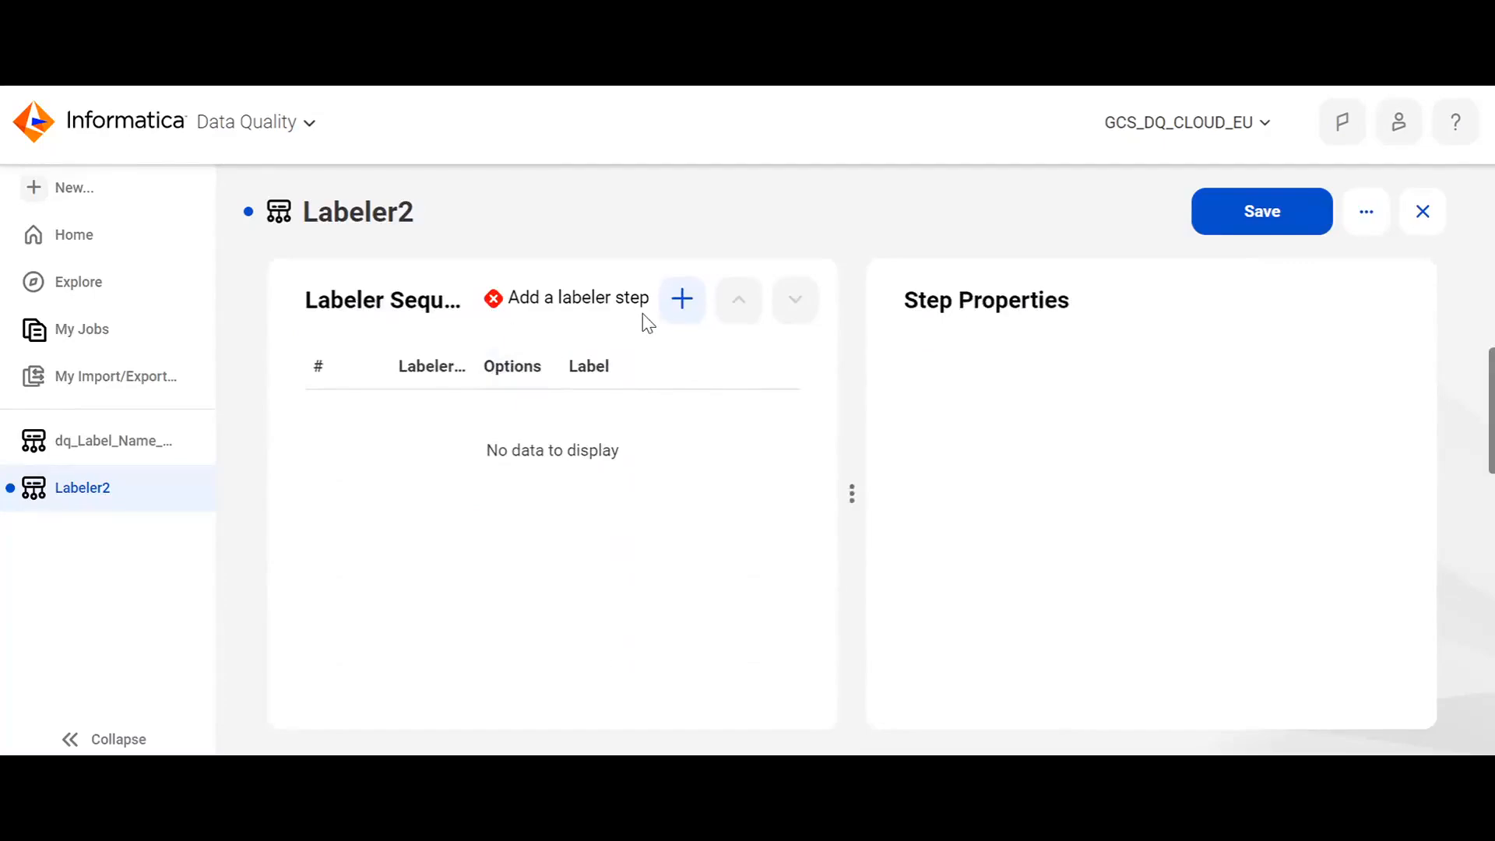
click(662, 305)
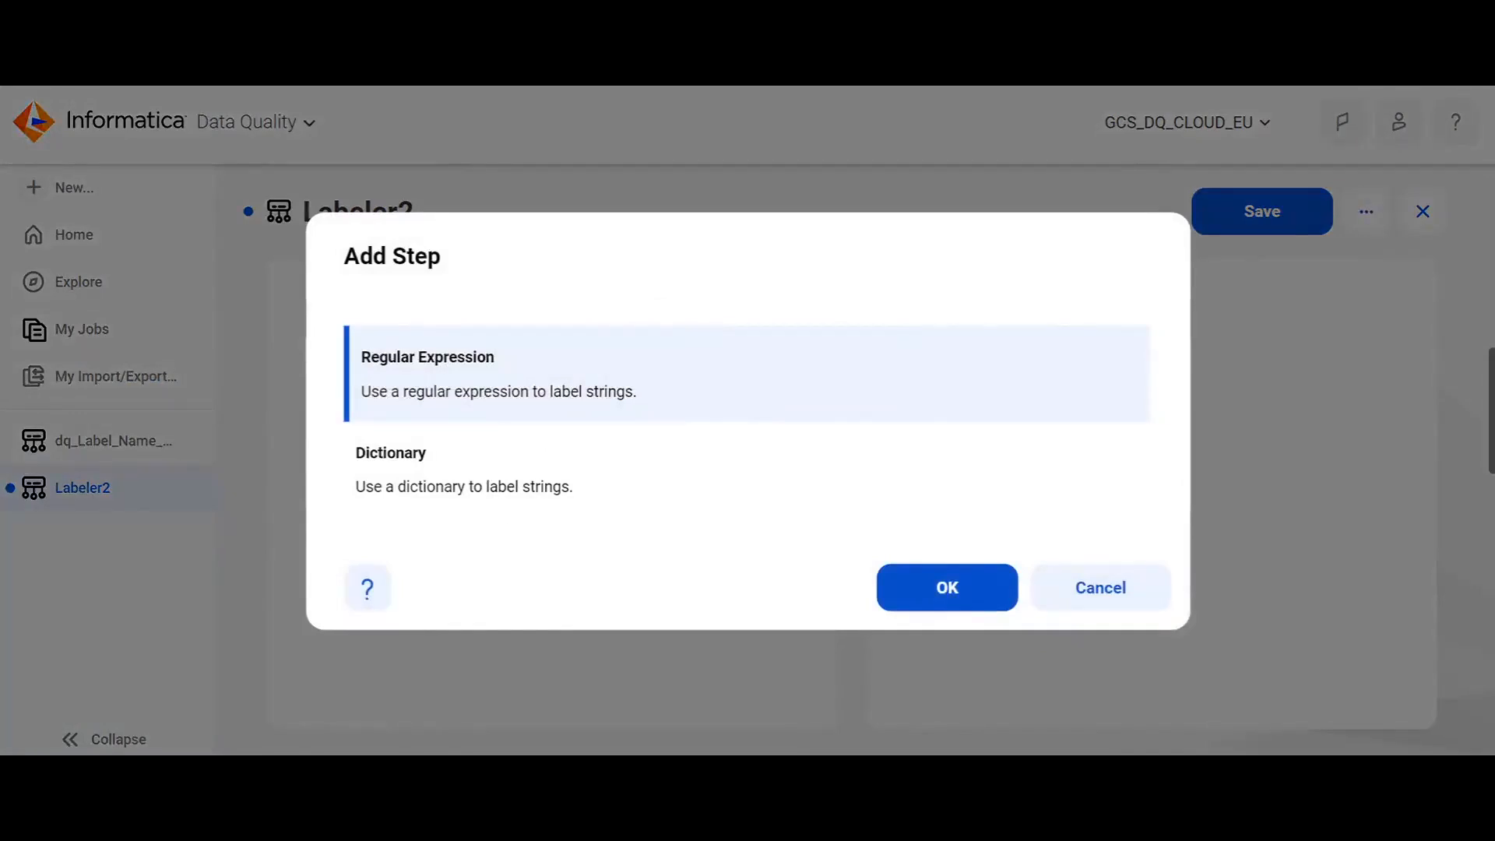
click(545, 469)
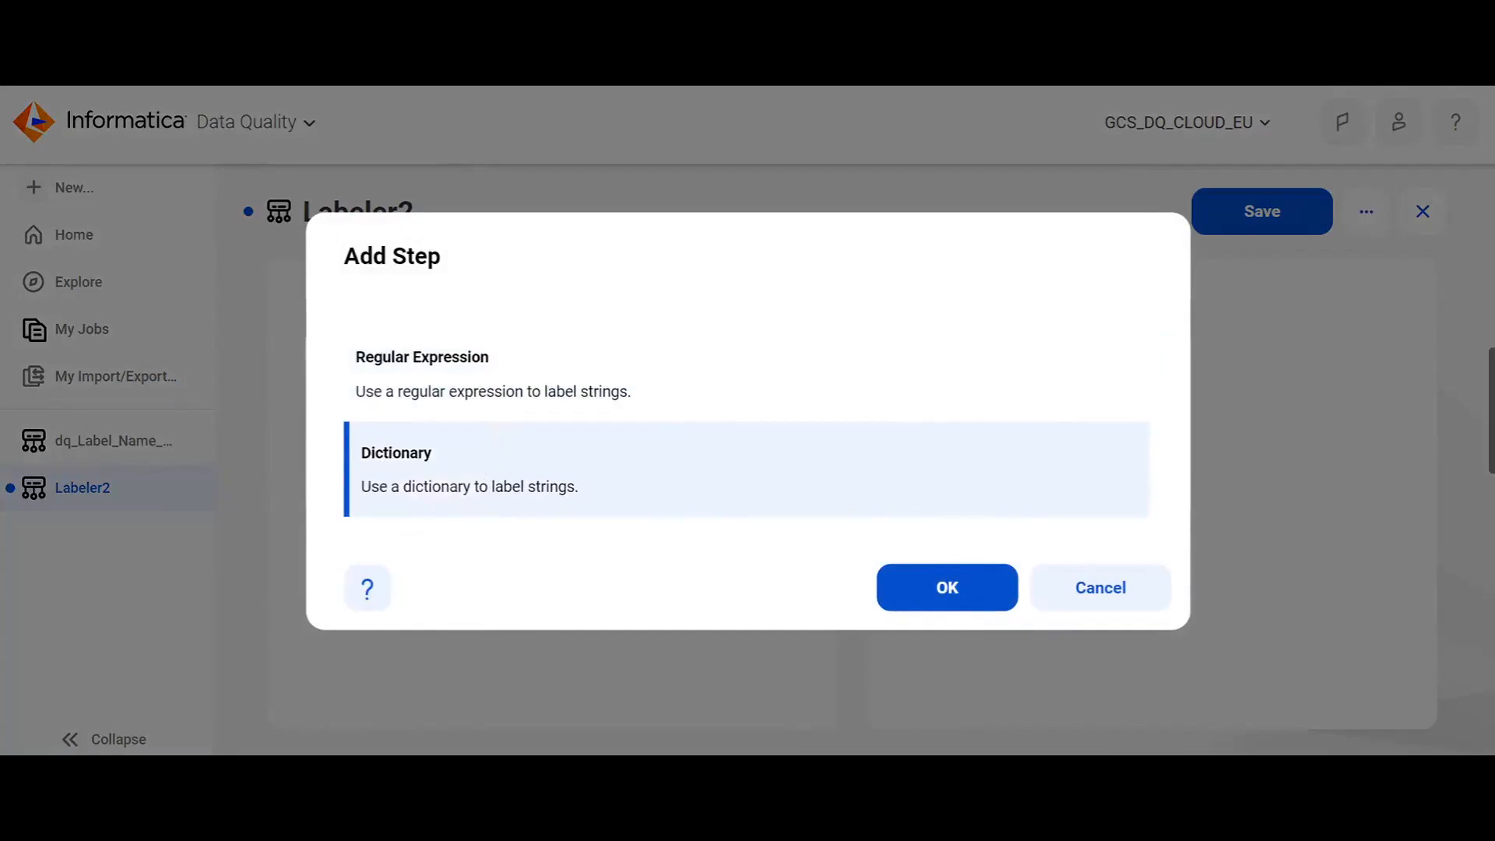
click(498, 393)
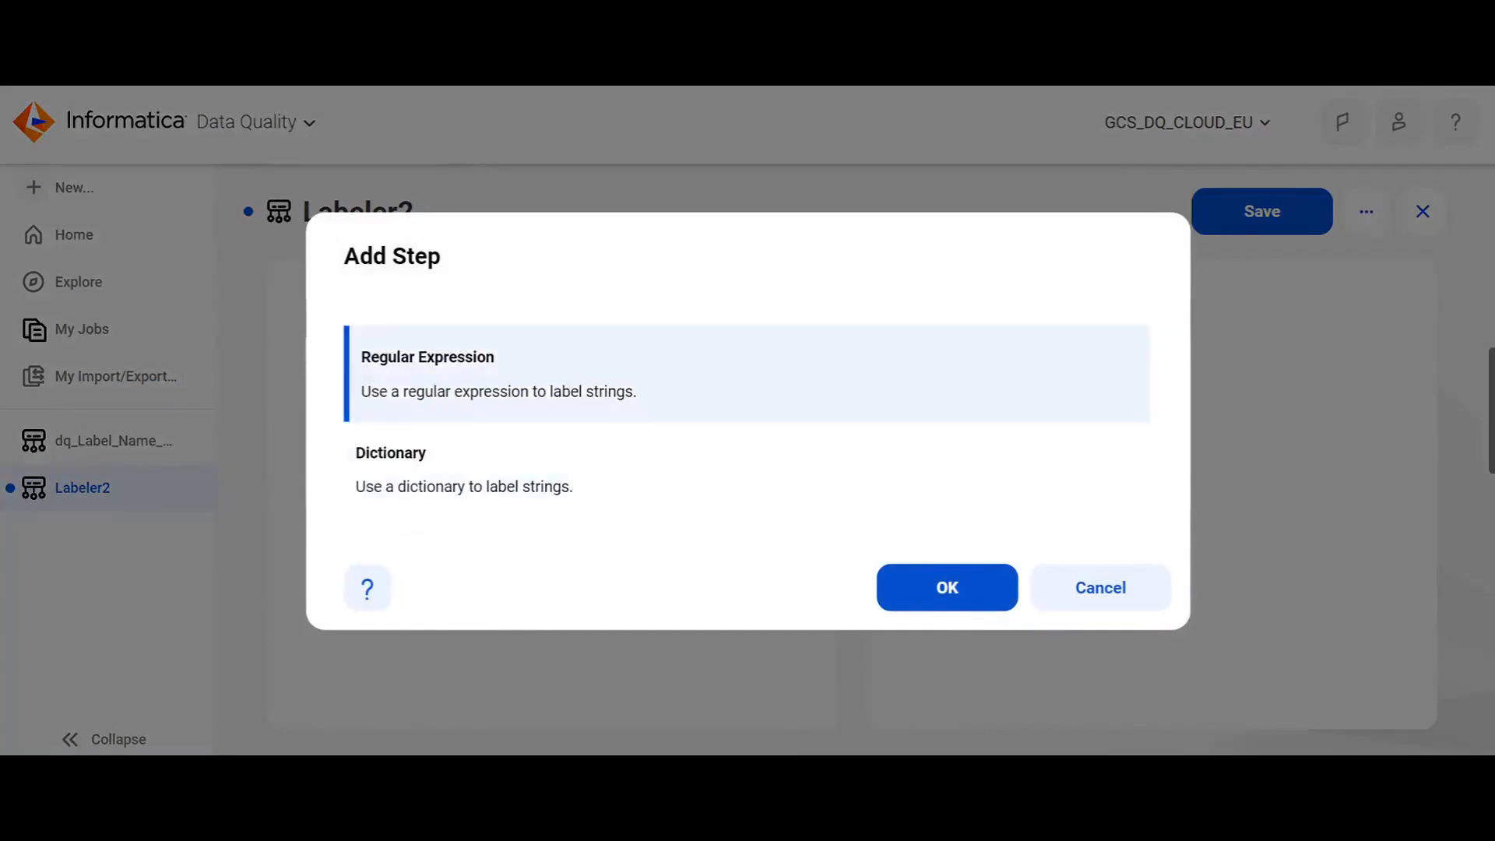
click(917, 604)
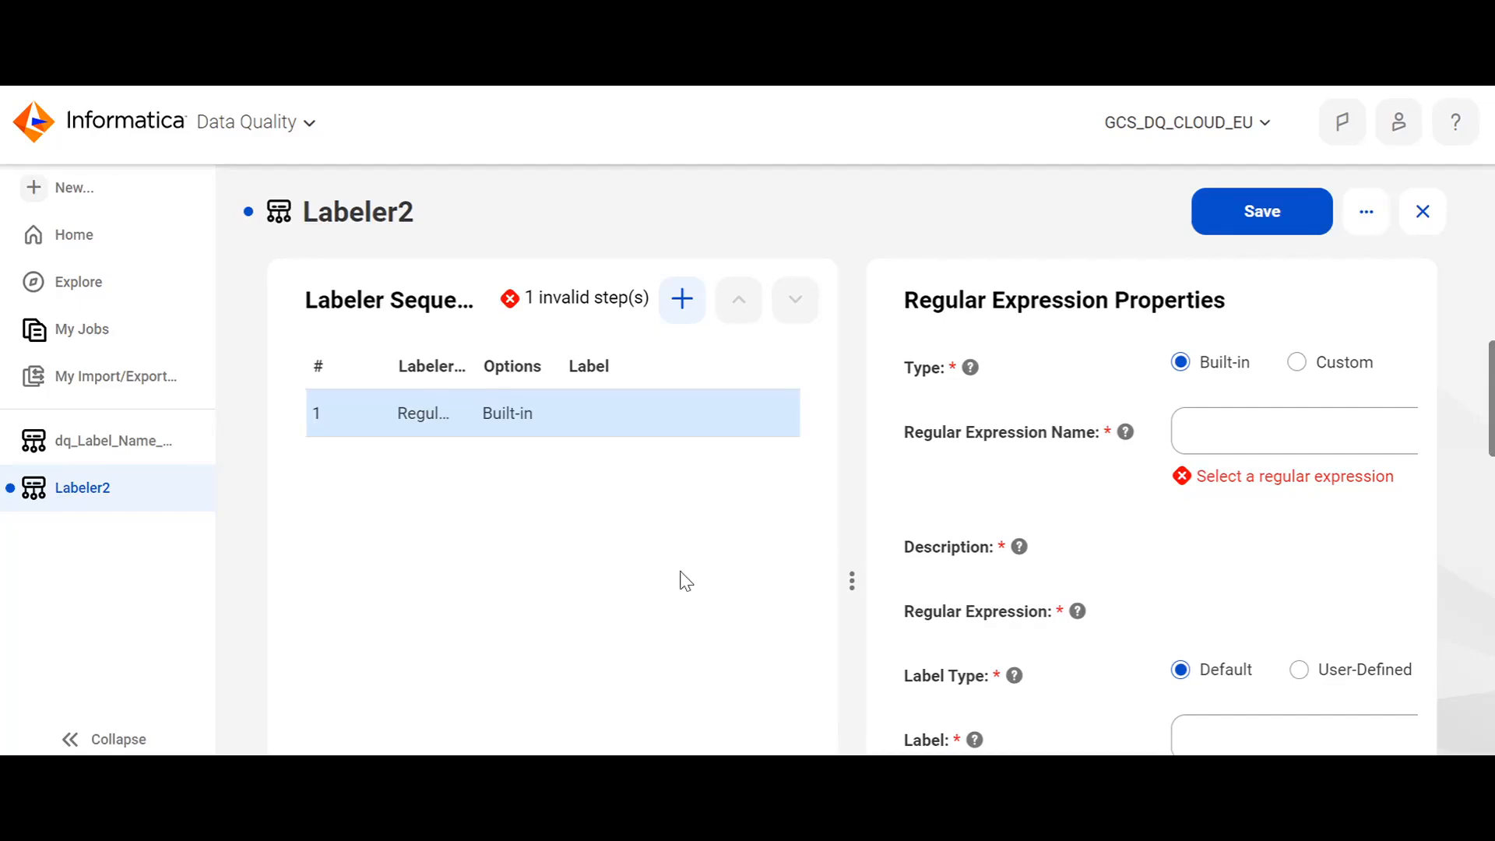
Step: Try the Custom type for the regular expression step and switch back to Built-in
scroll(944, 520, right, 3)
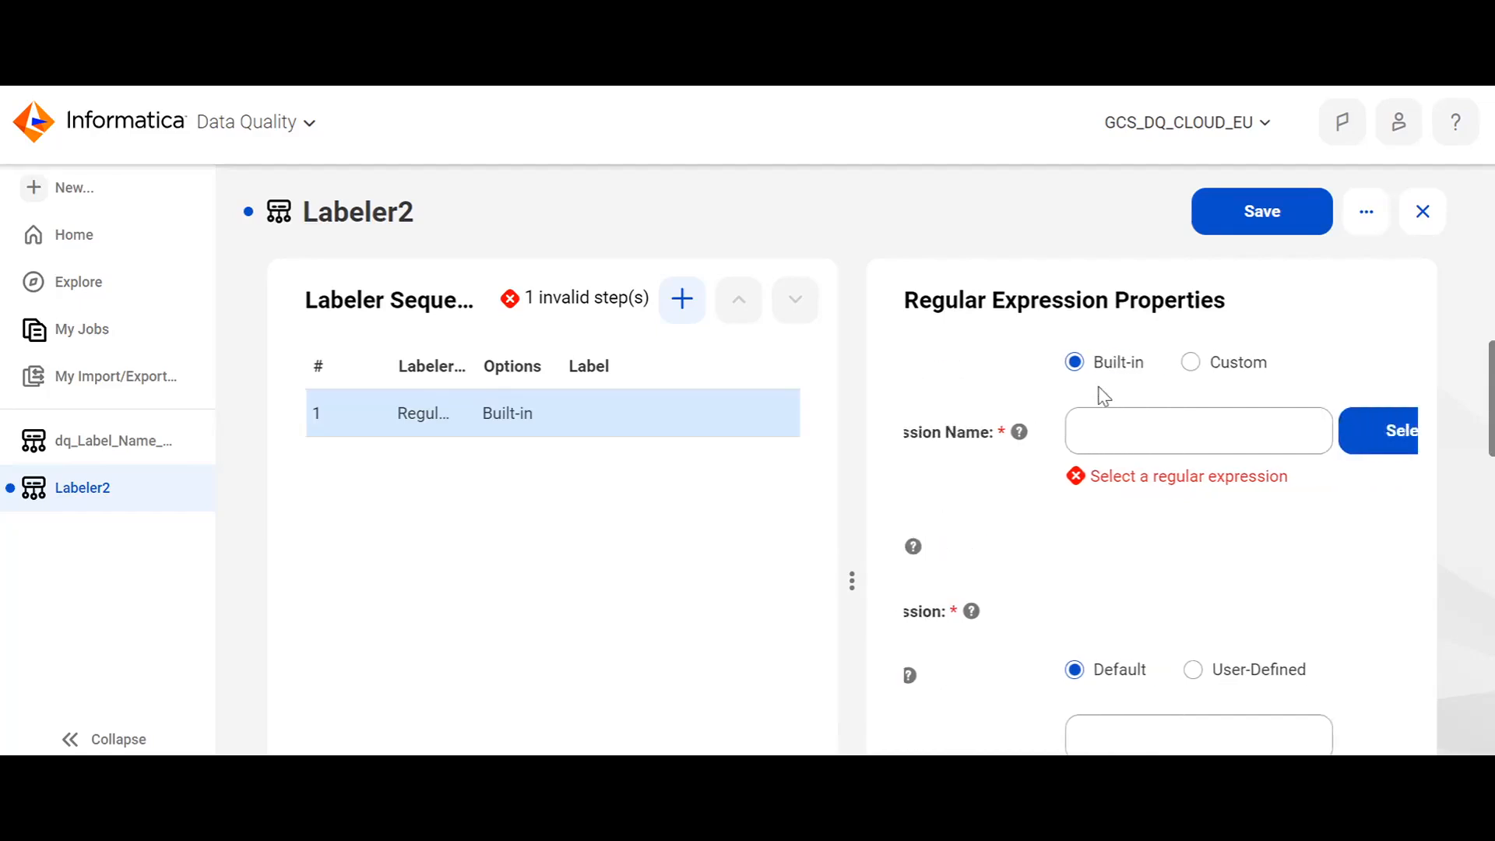
click(1191, 362)
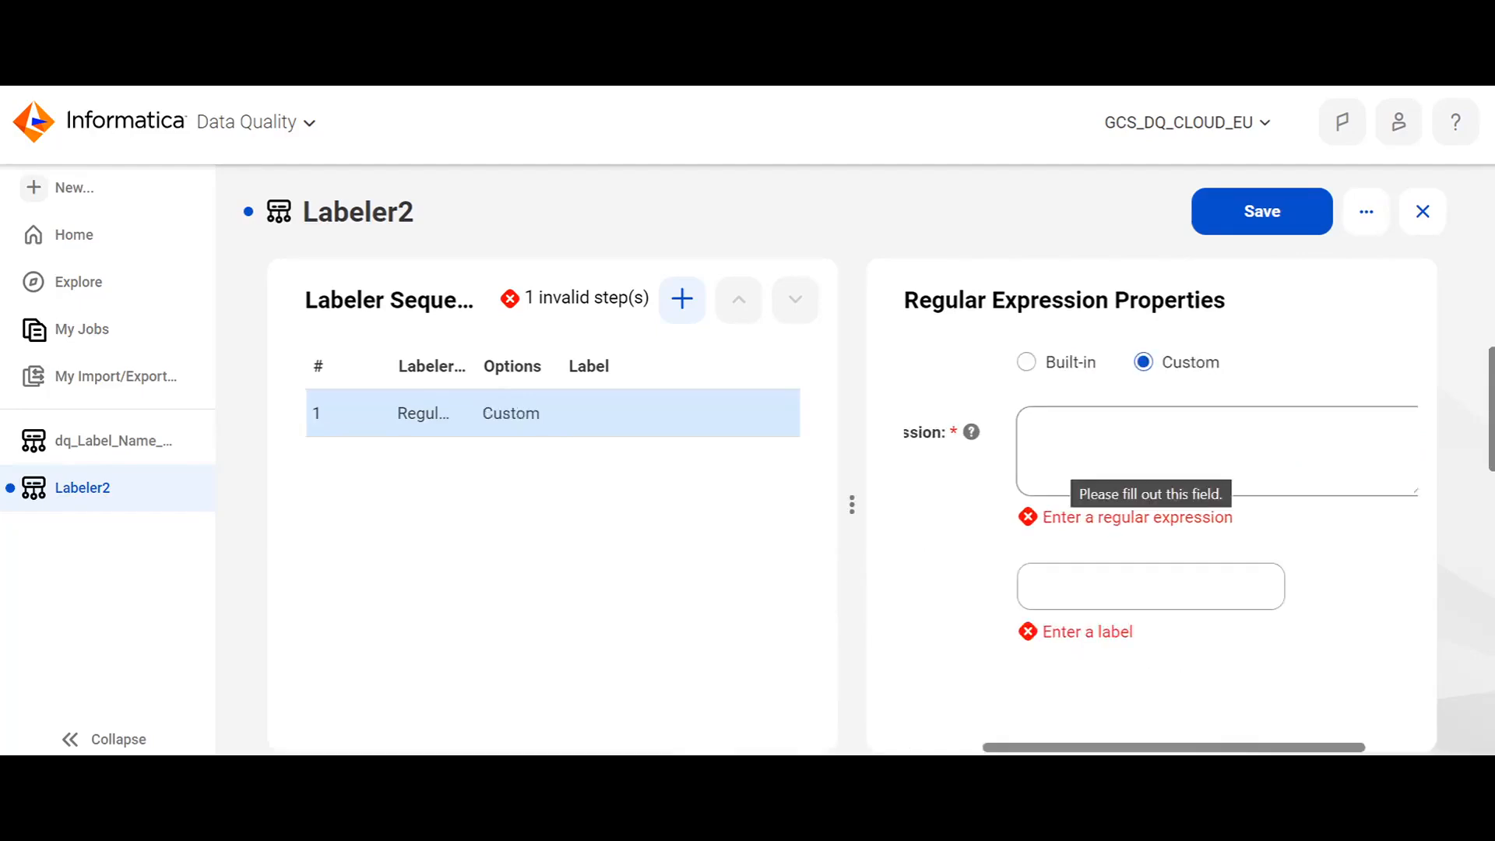
click(1029, 364)
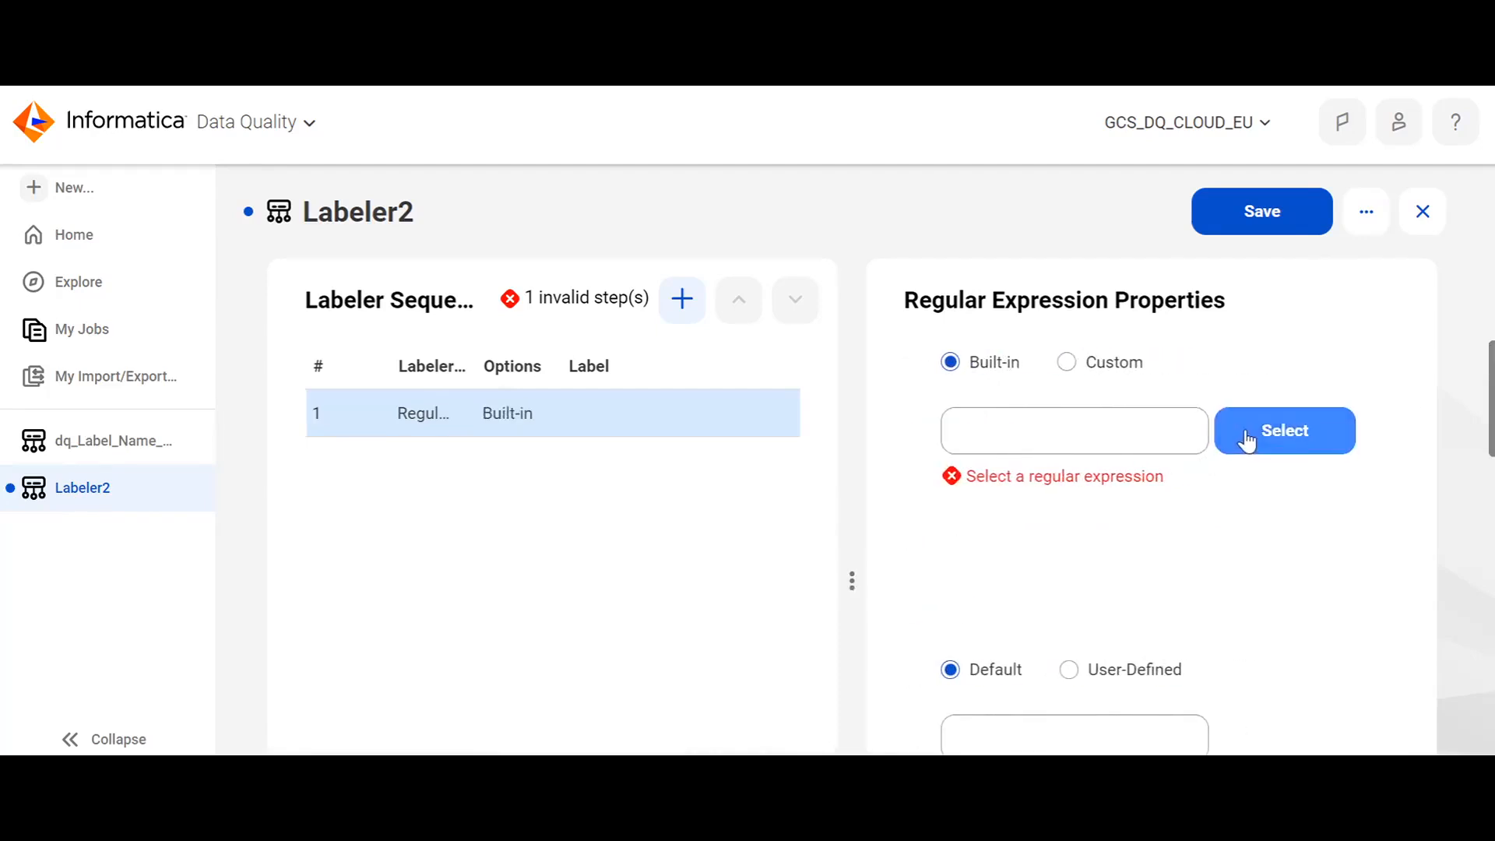
Step: Search the built-in regular expressions for "phon" and select India Phone Number for the labeler step
click(1246, 436)
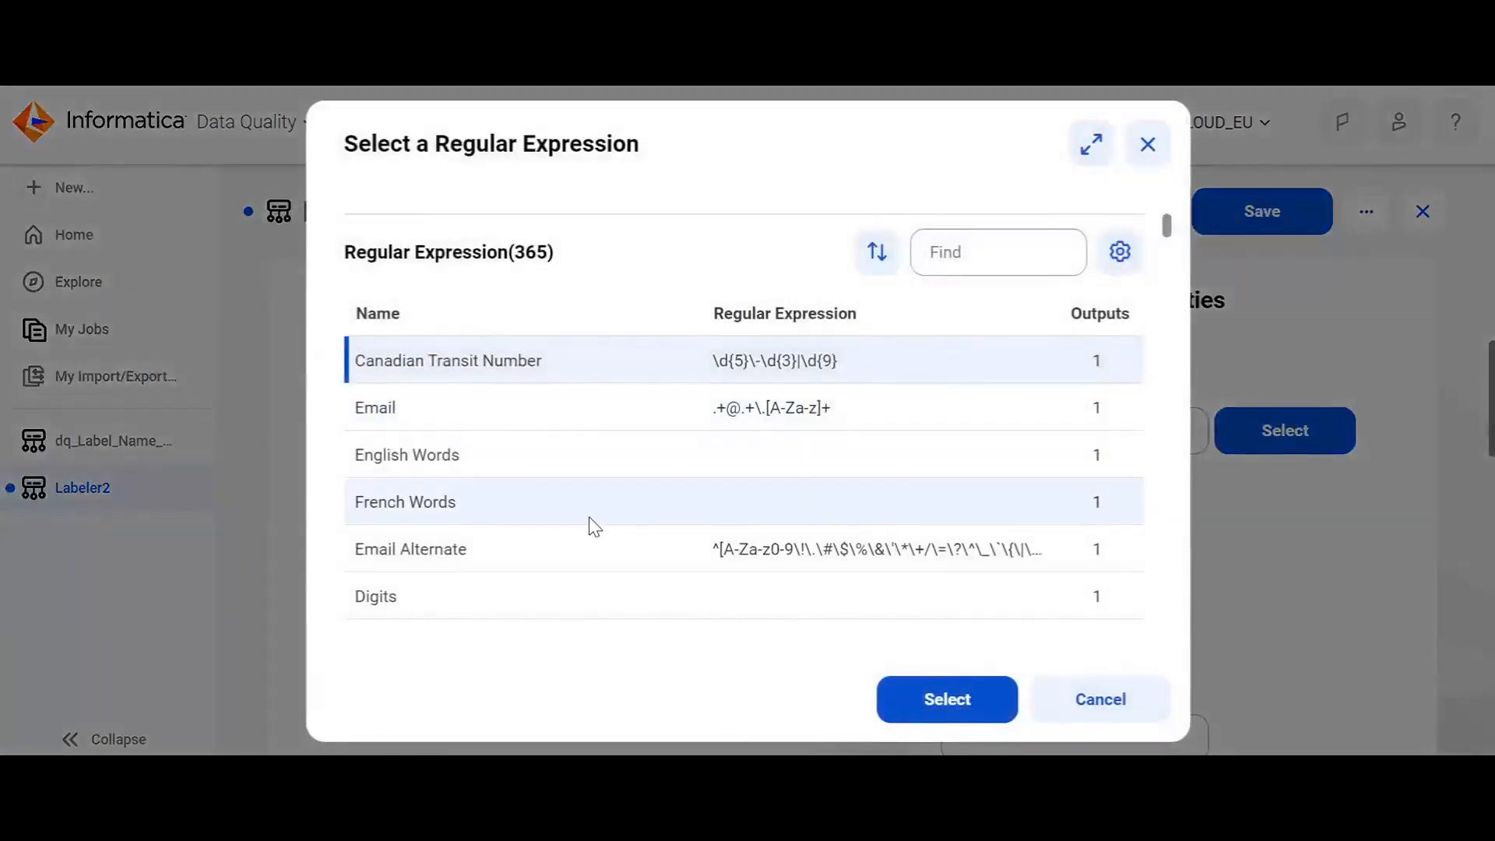
scroll(594, 527, down, 9)
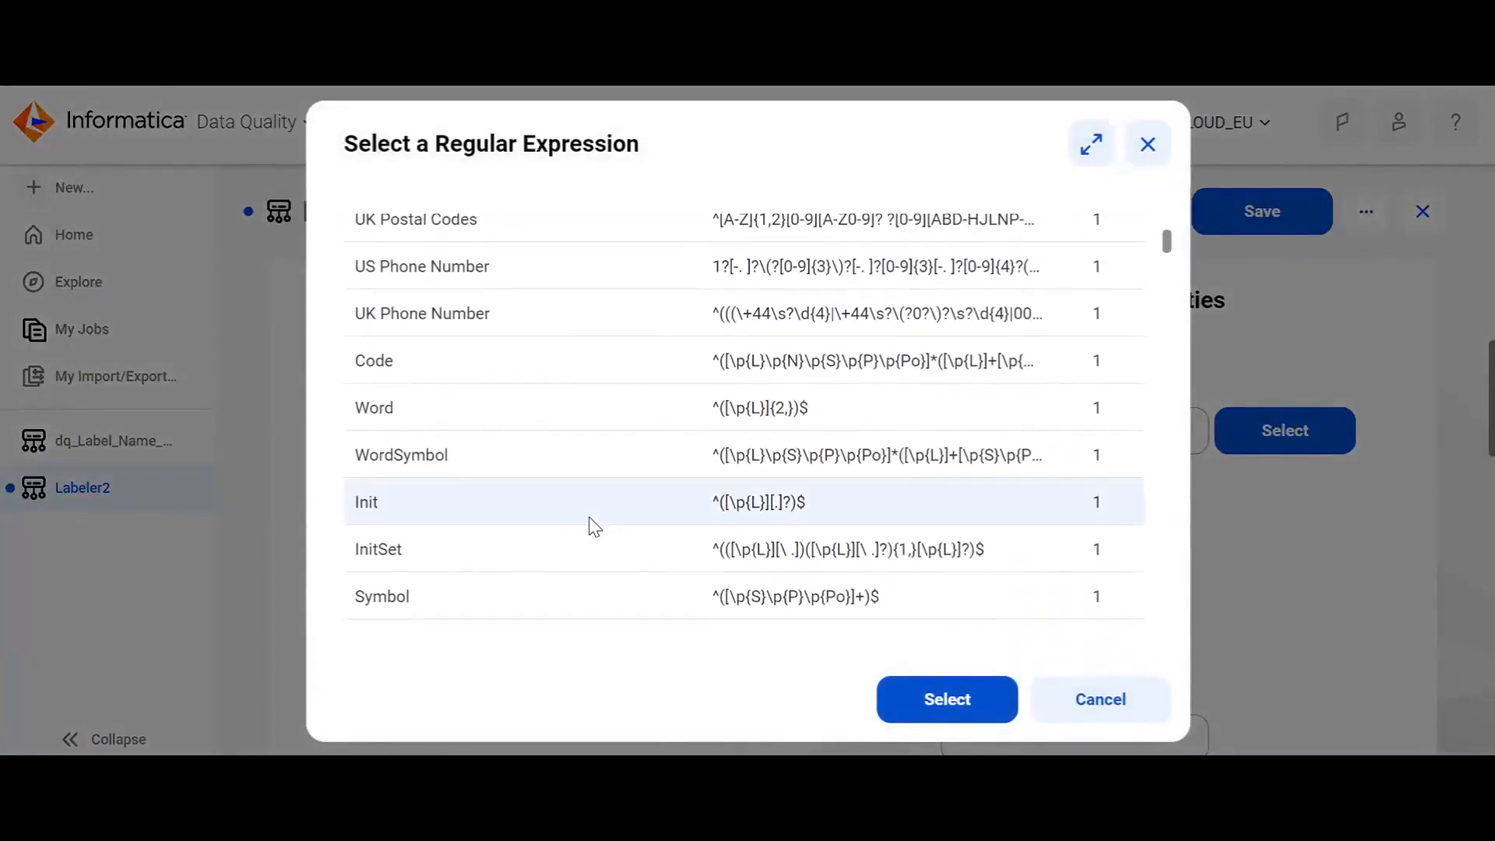
scroll(685, 413, up, 10)
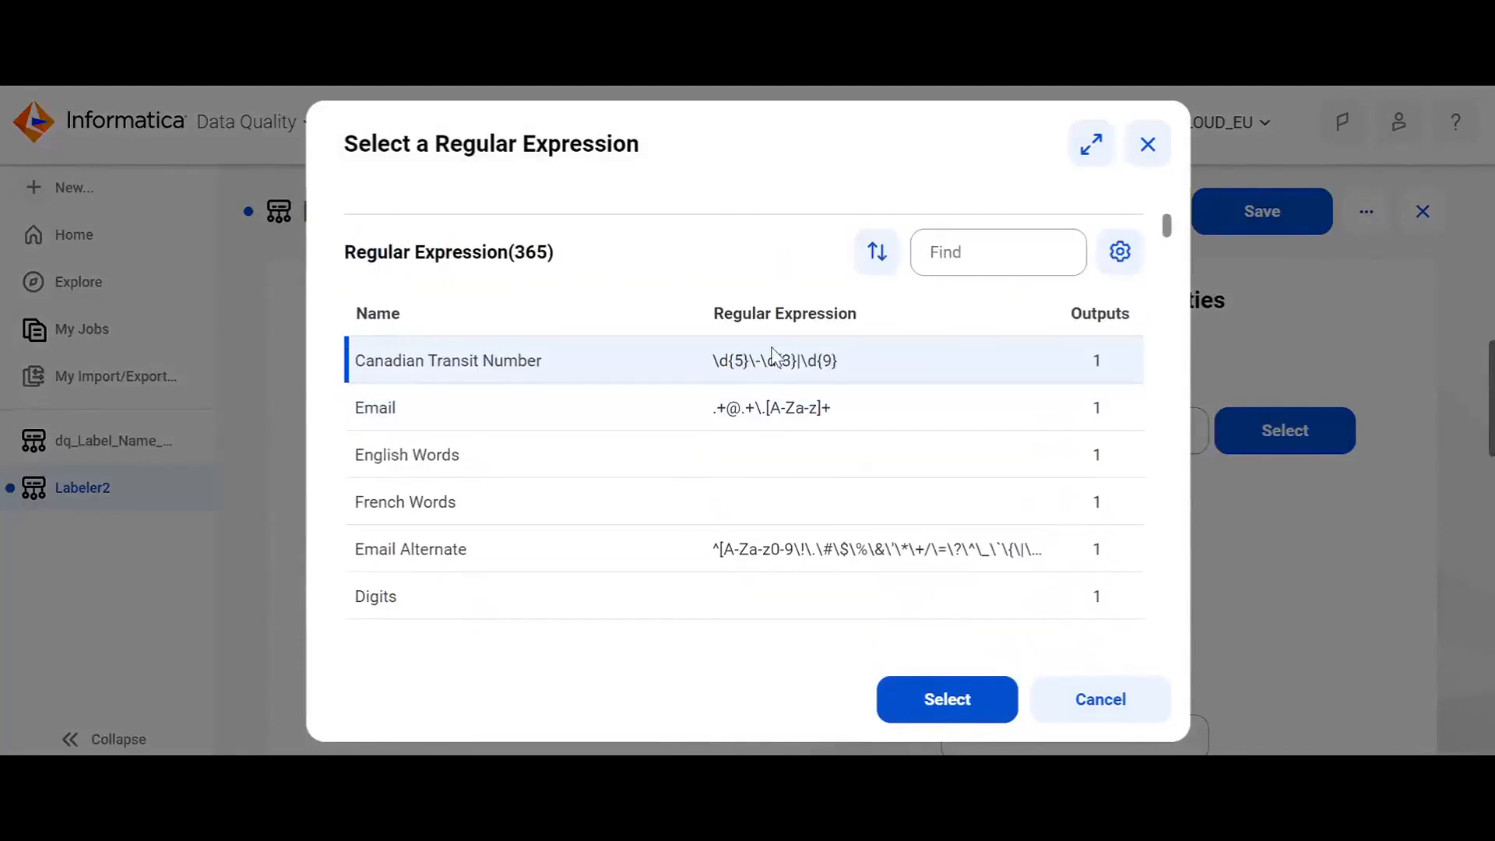
click(968, 253)
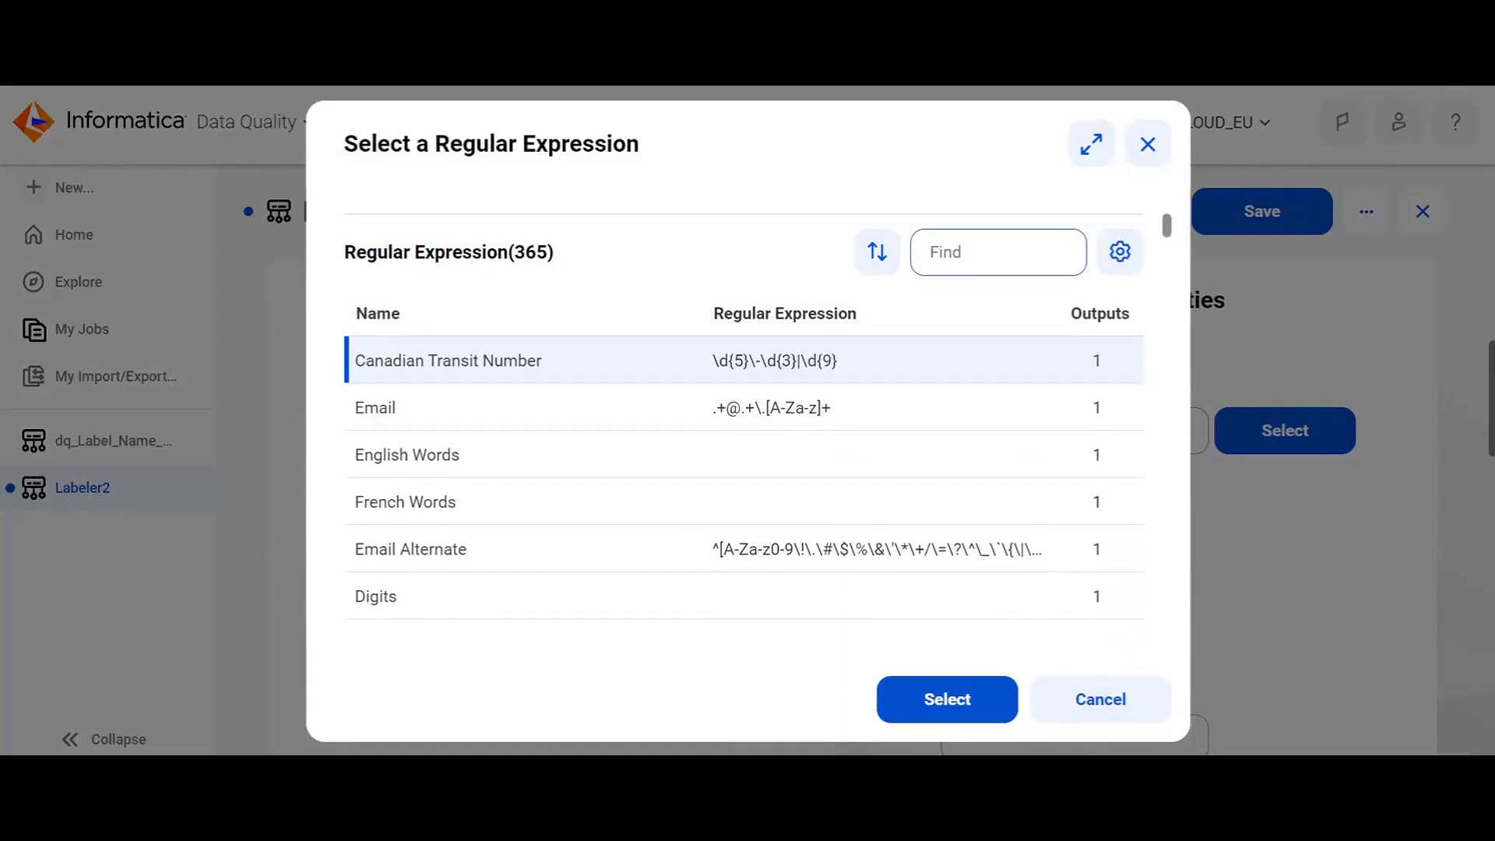
text(phon)
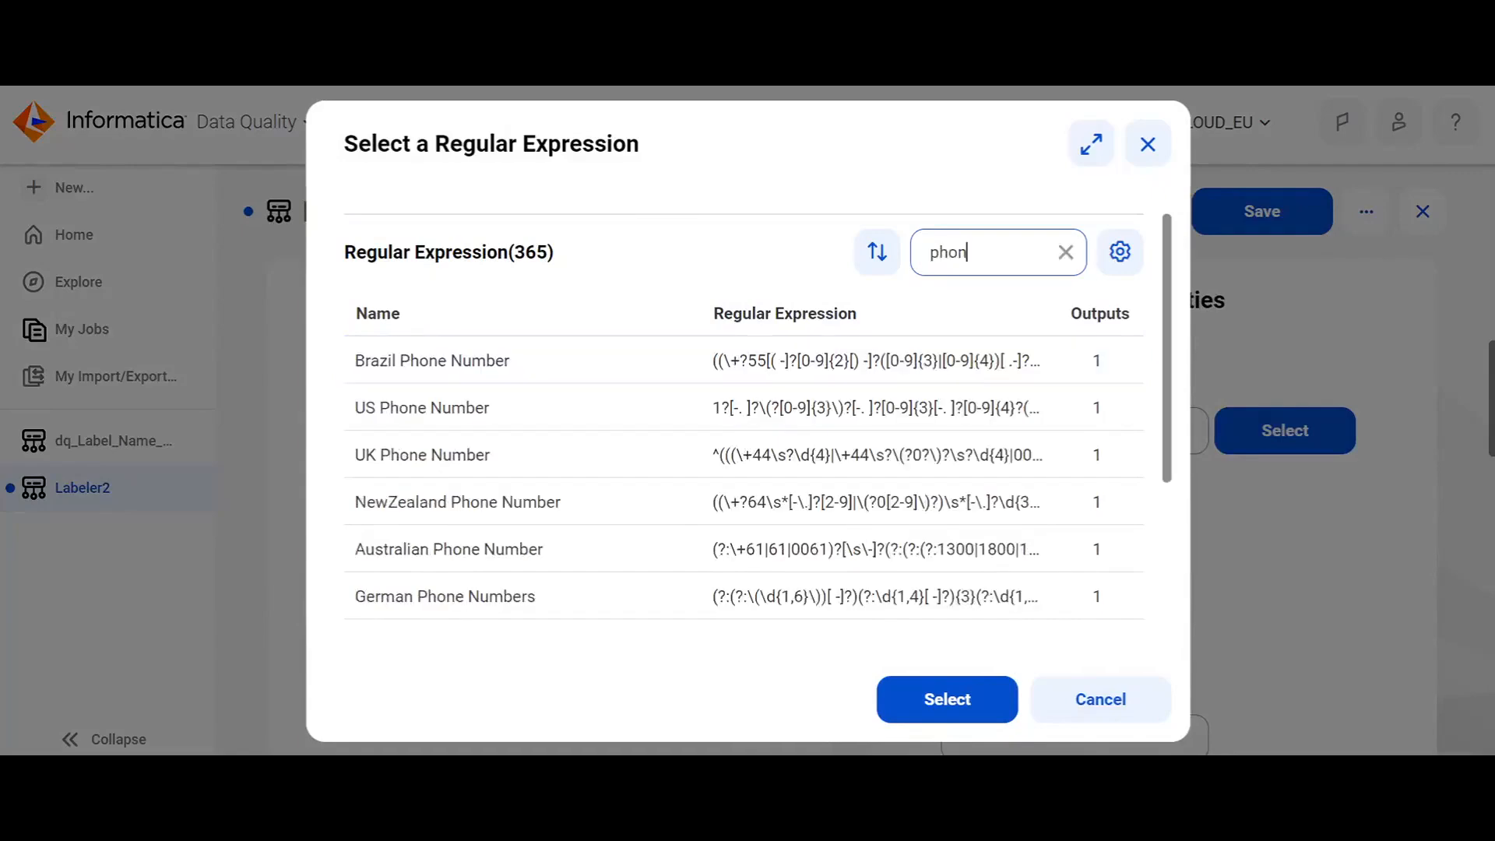
scroll(567, 491, down, 3)
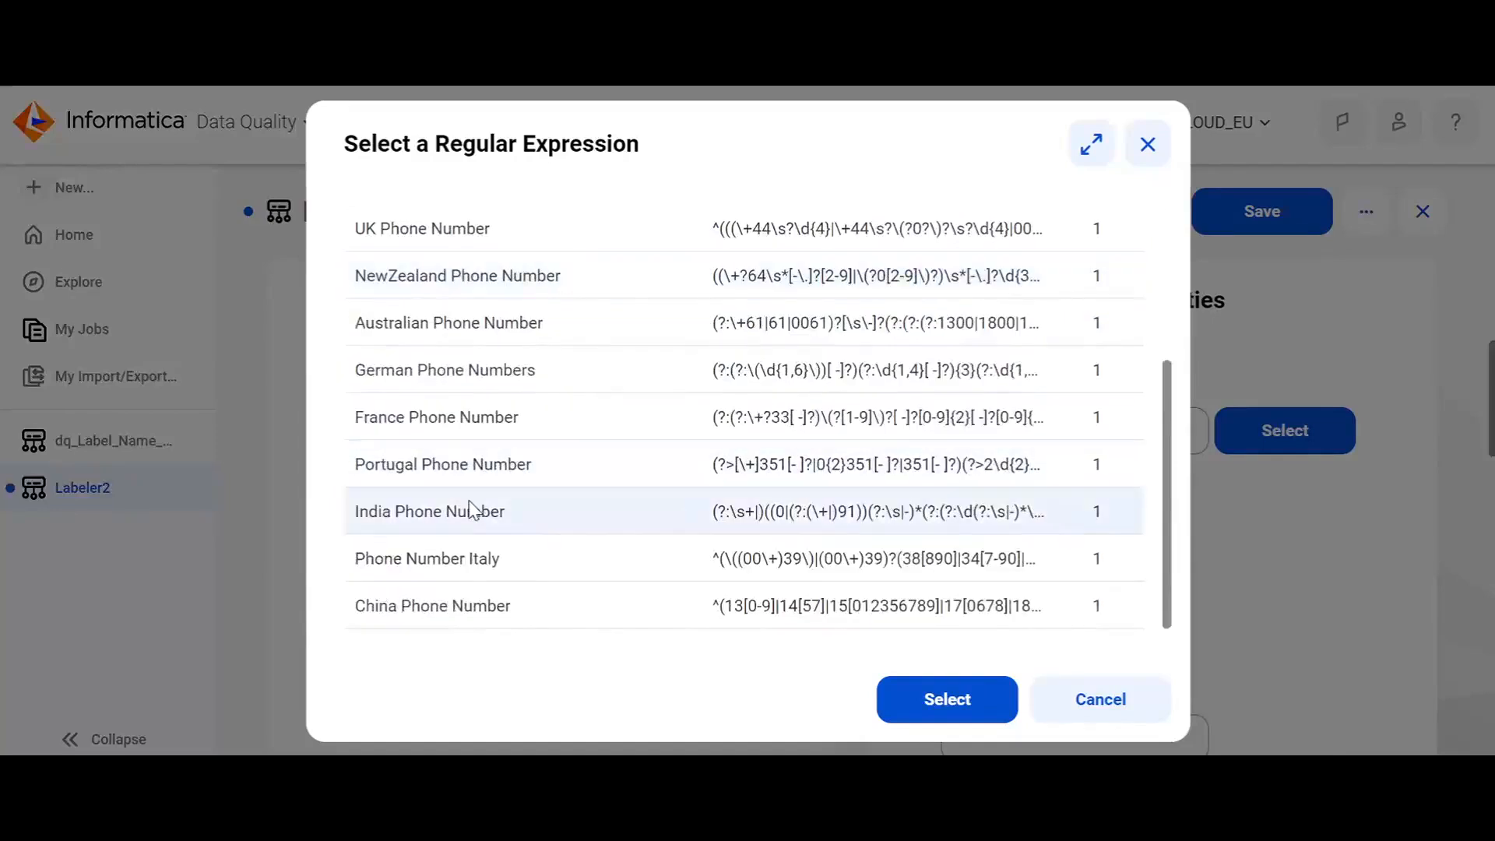
click(960, 703)
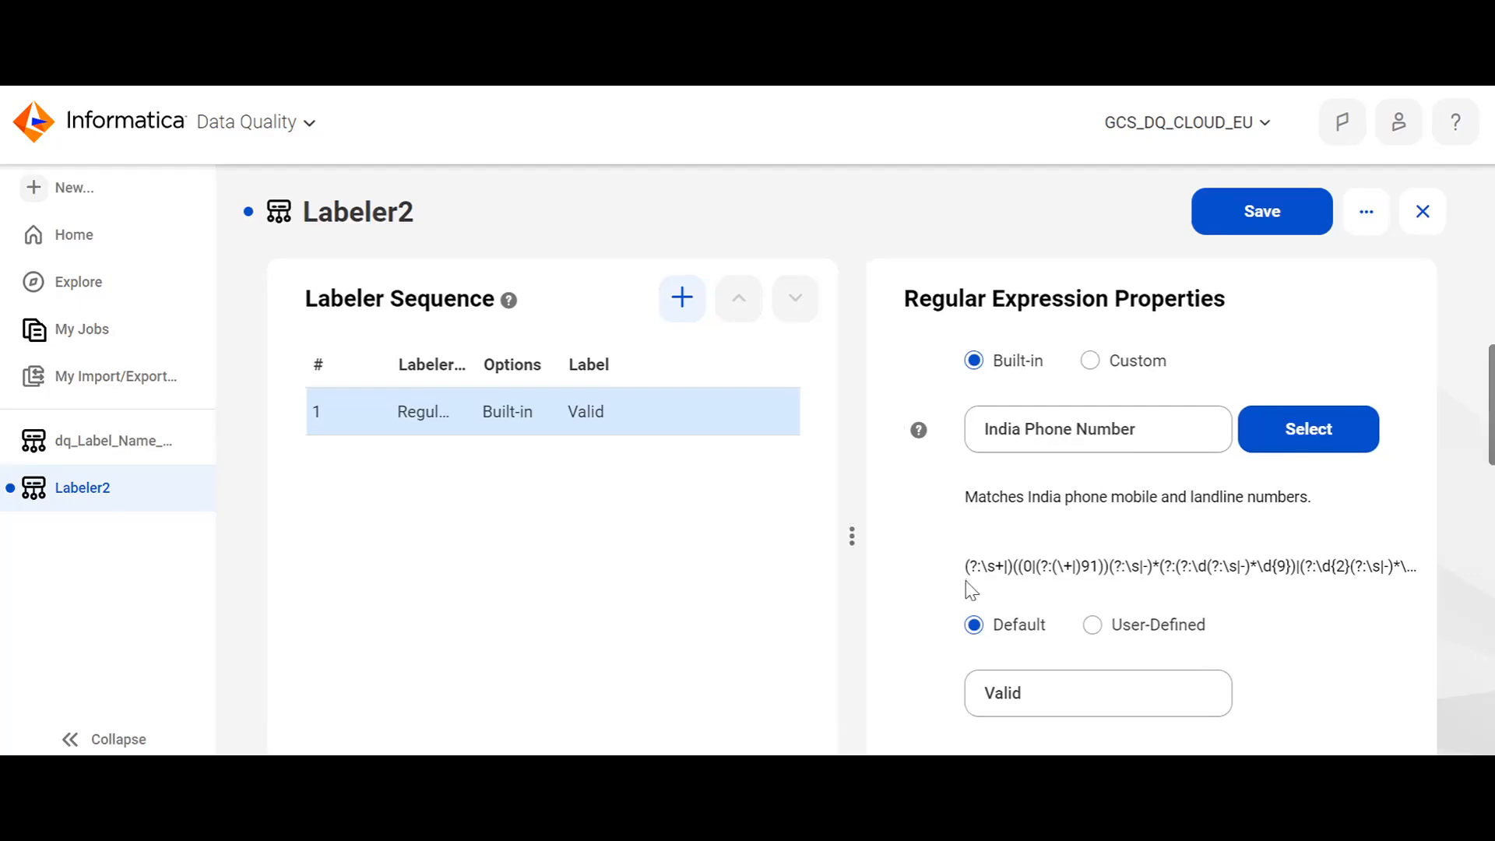
Step: Widen the Regular Expression Properties area by narrowing the labeler sequence area beside it
scroll(968, 584, down, 3)
scroll(988, 506, up, 2)
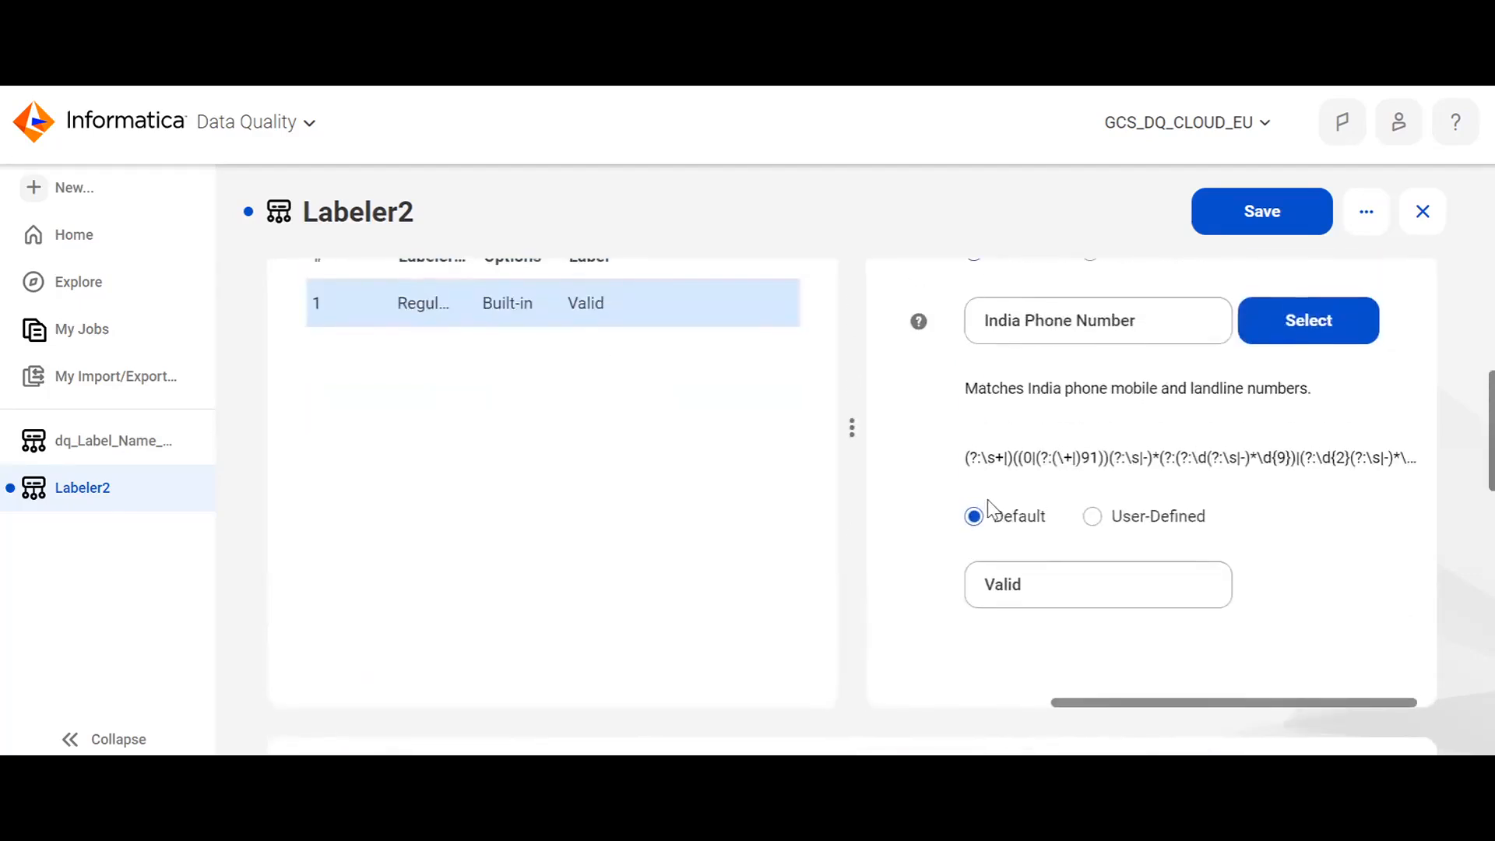
scroll(987, 498, left, 3)
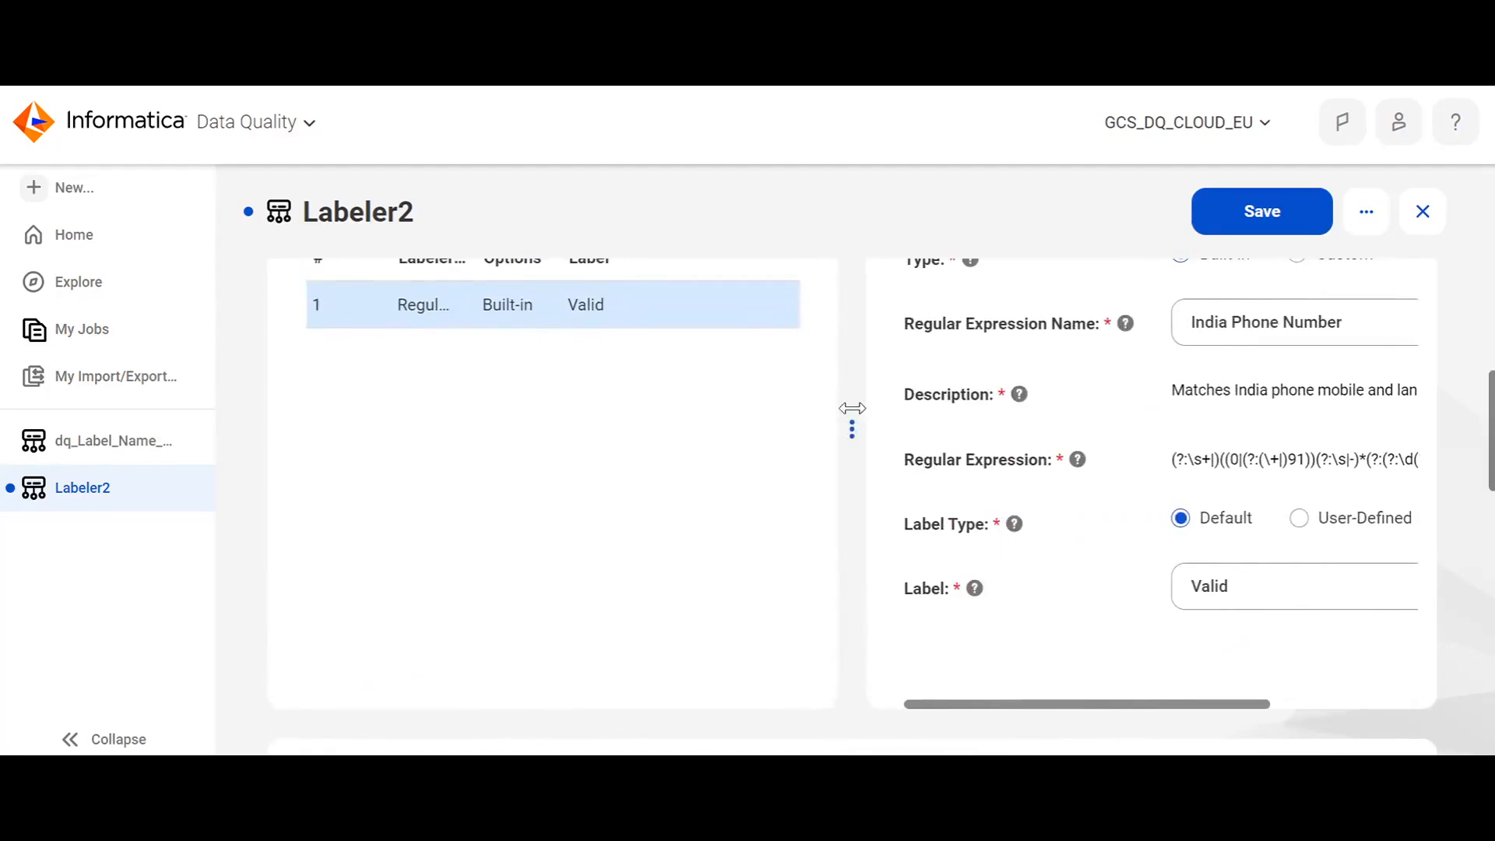
drag(852, 408, 428, 454)
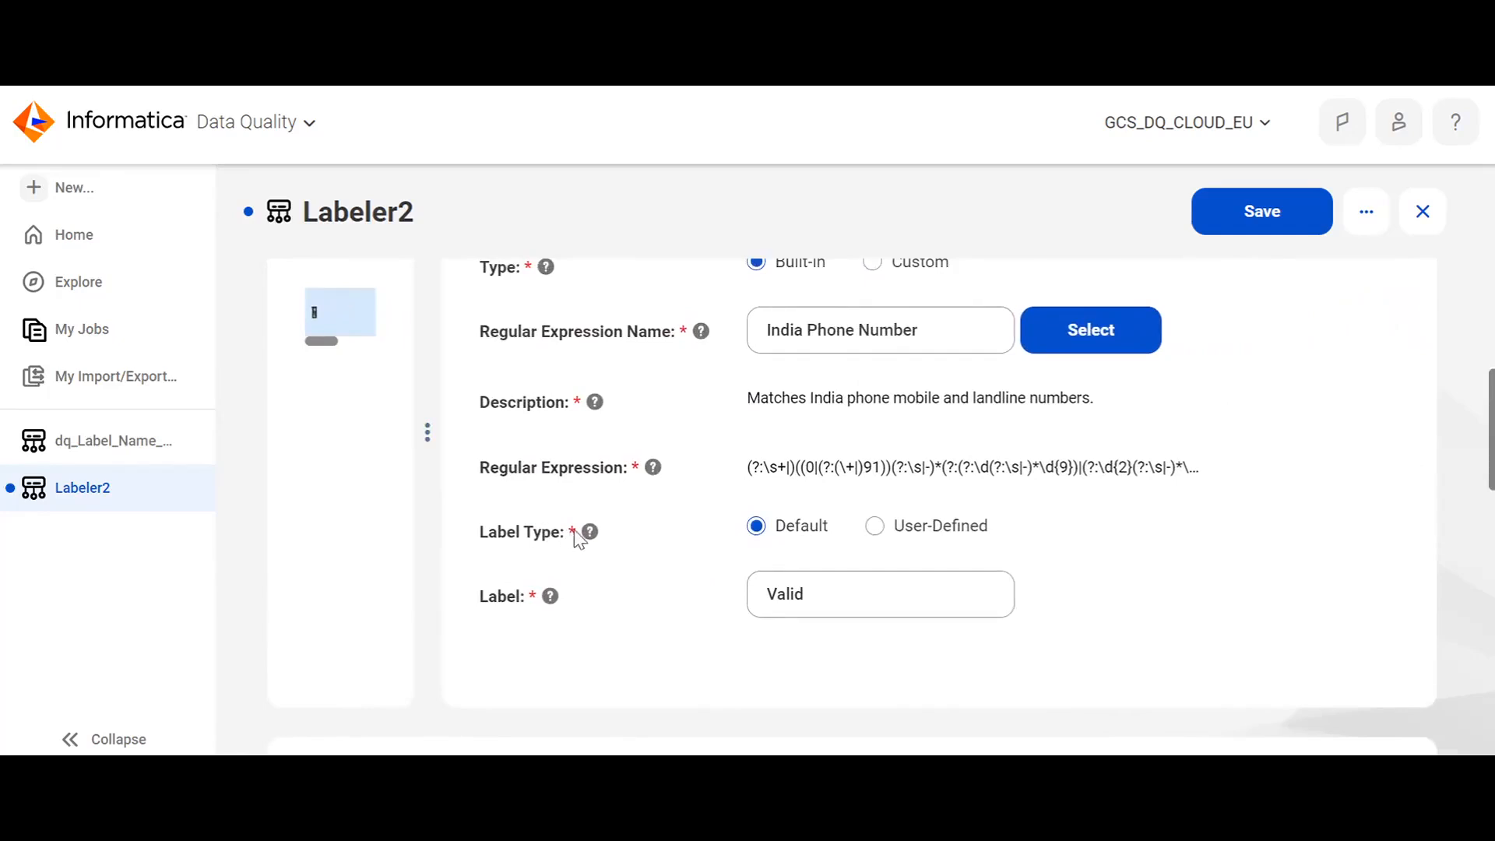
Step: Set the step's label type to User-Defined and enter IND as the label
mouse_move(597, 538)
click(802, 594)
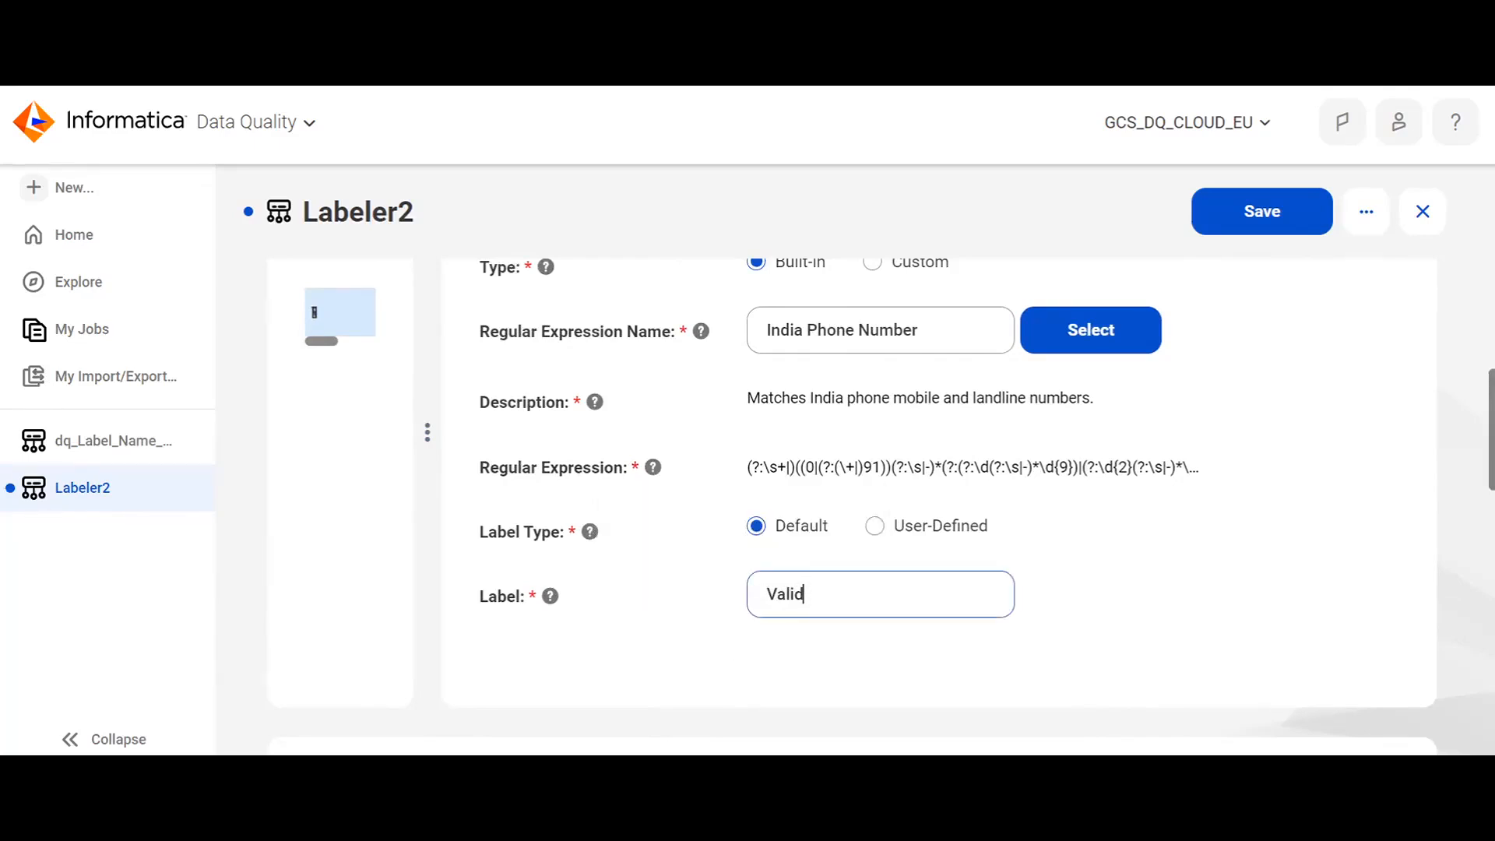
click(875, 528)
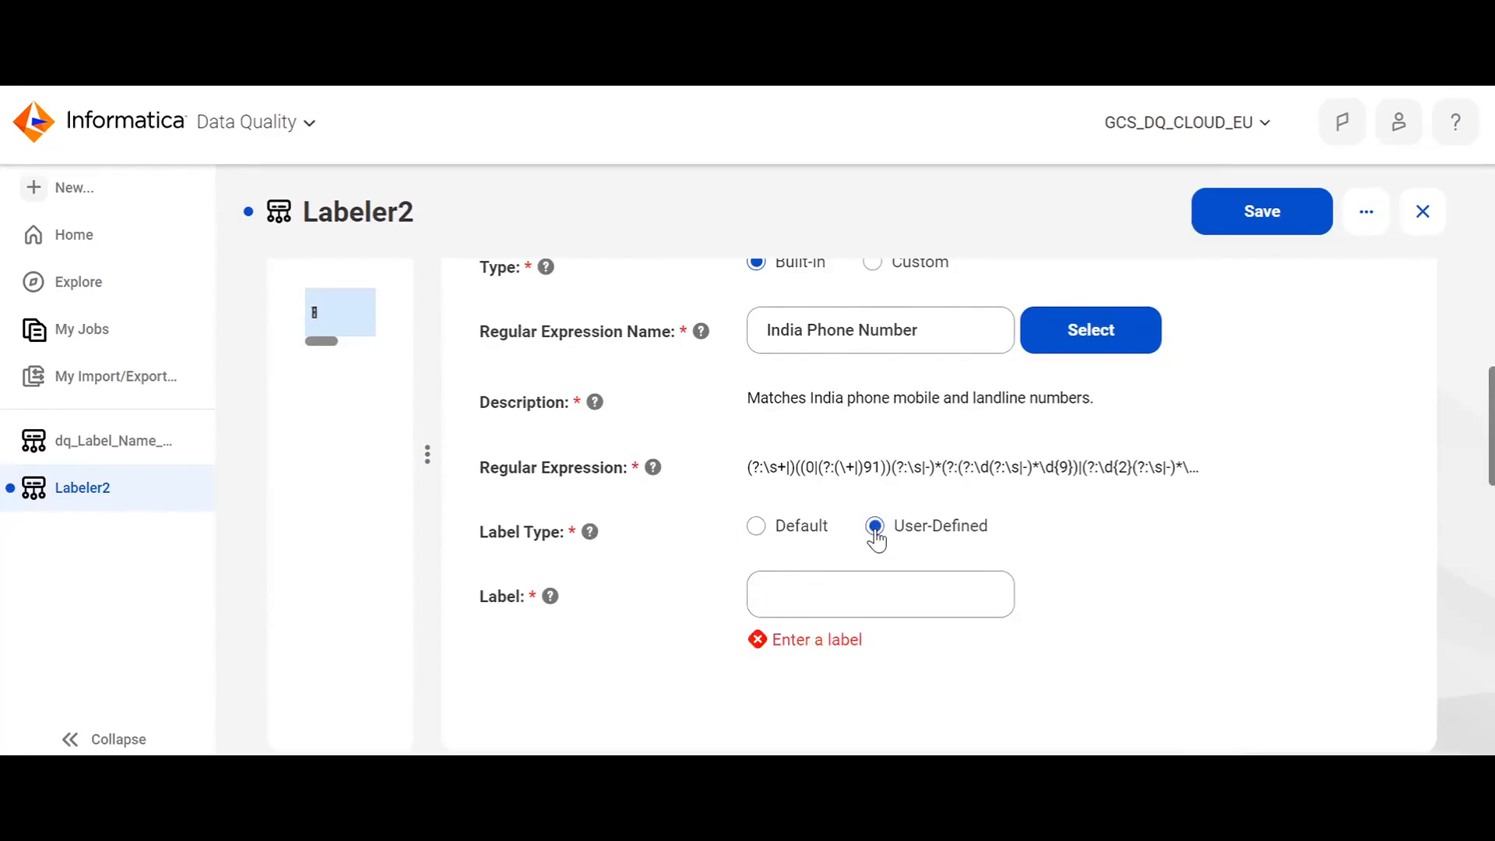
click(857, 594)
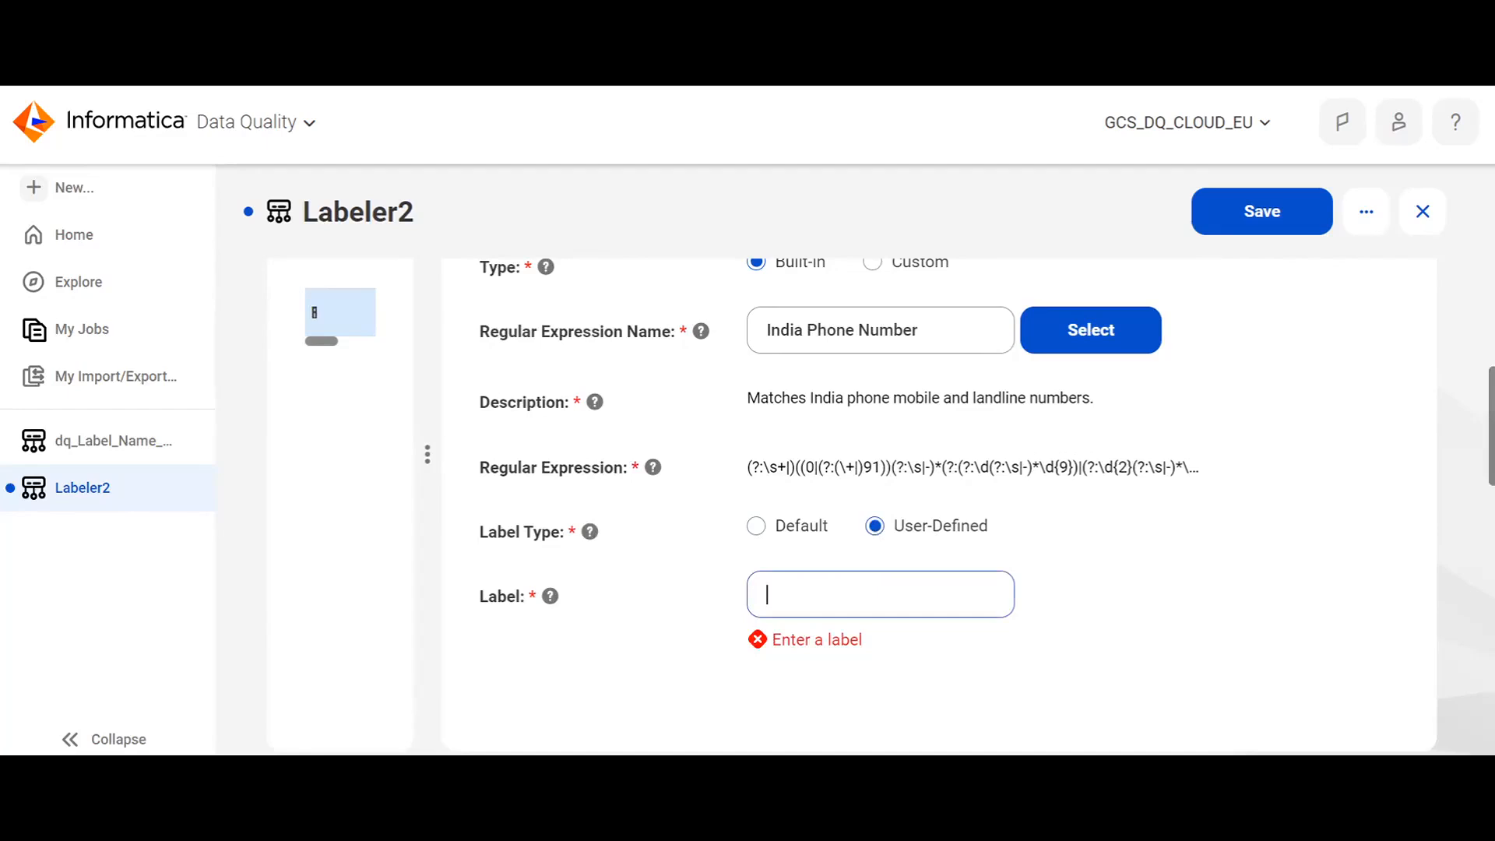
text(IND)
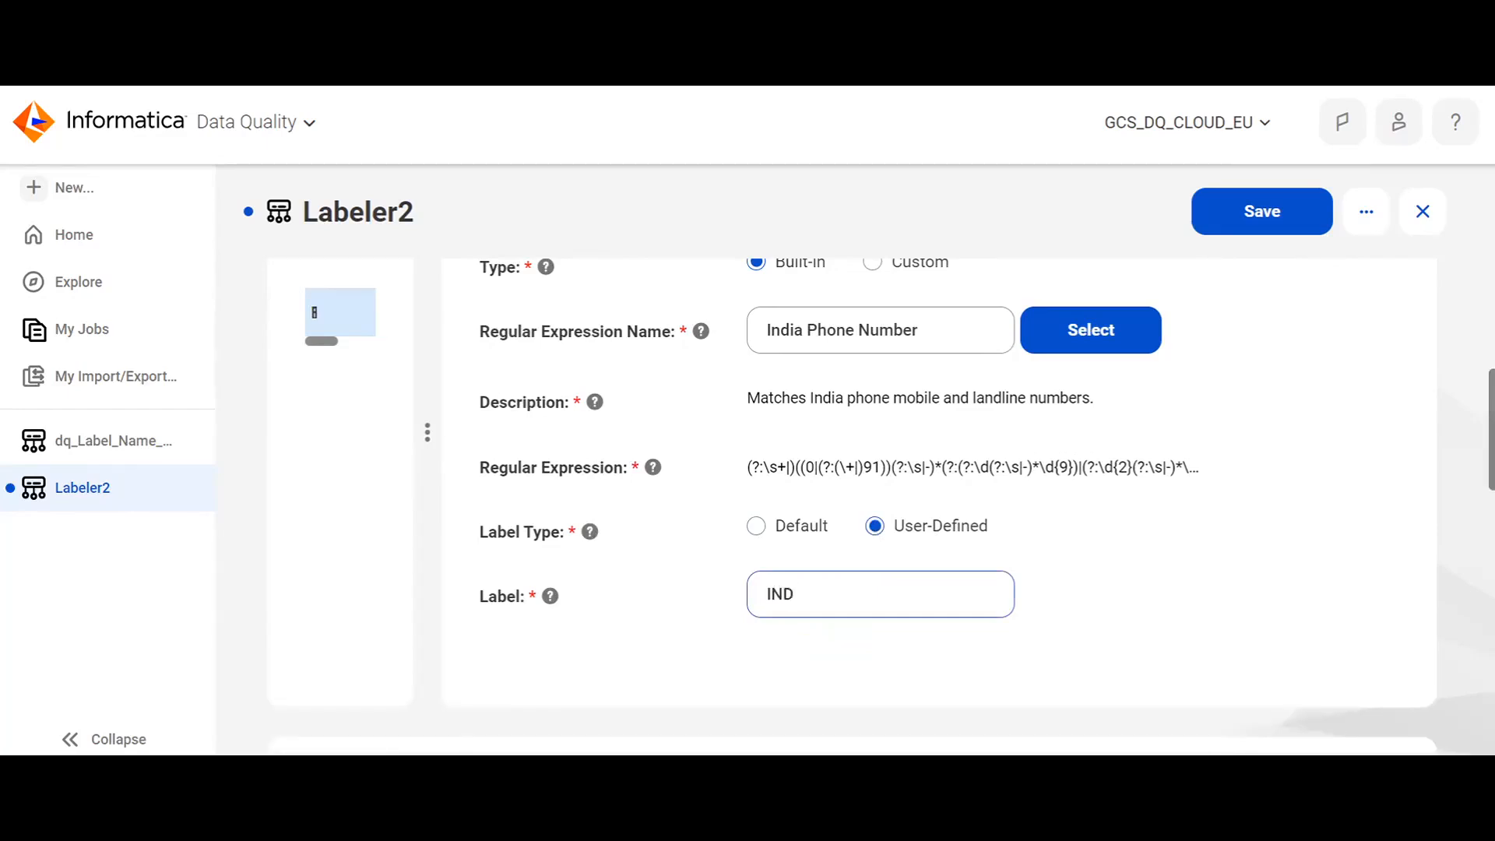
Step: Enter a sample phone number with the +91 prefix as the first test input
scroll(839, 580, down, 3)
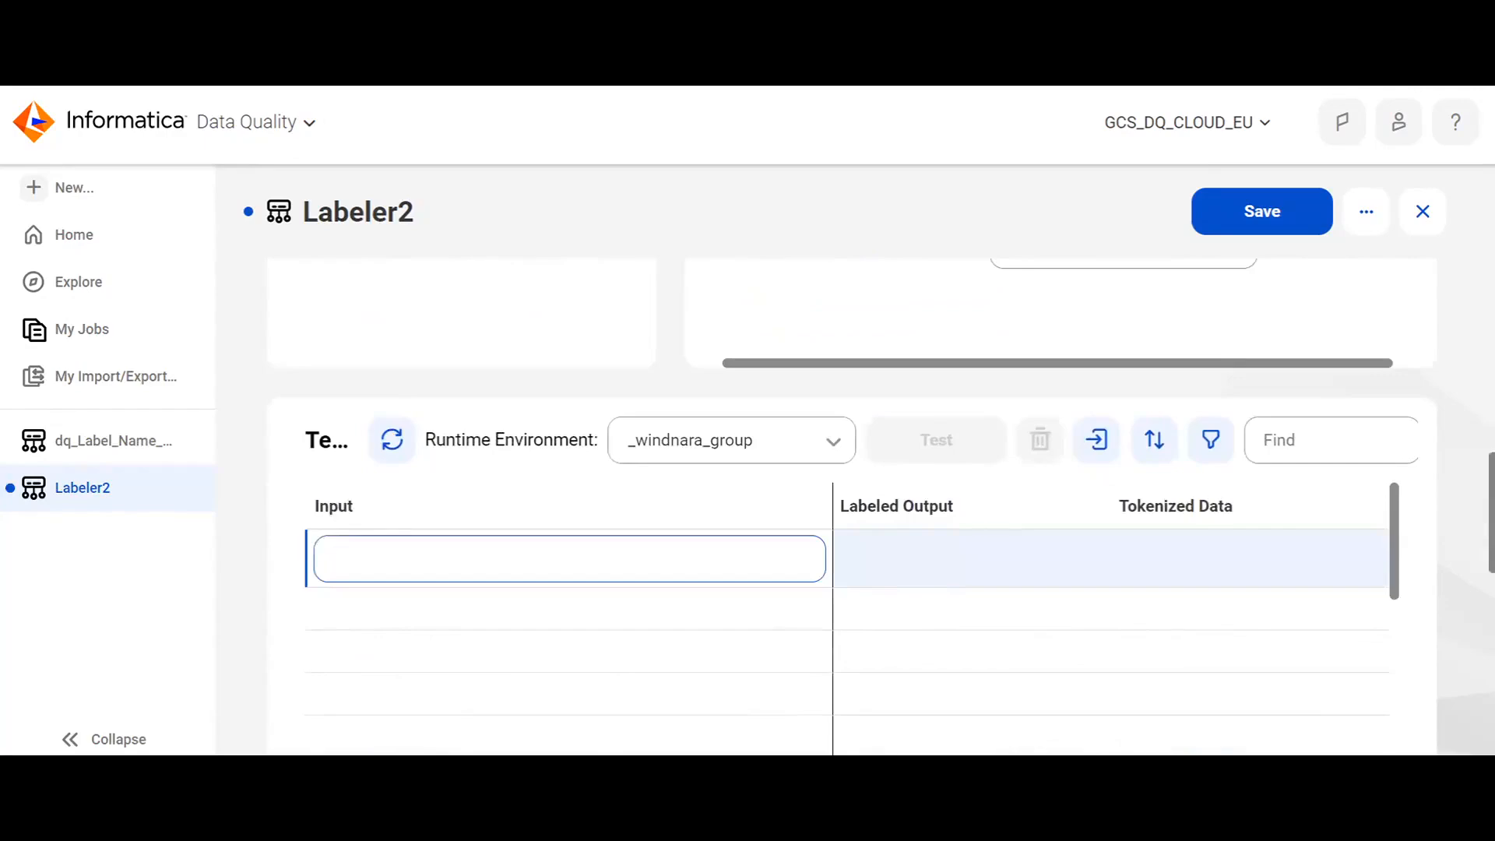
scroll(851, 506, up, 5)
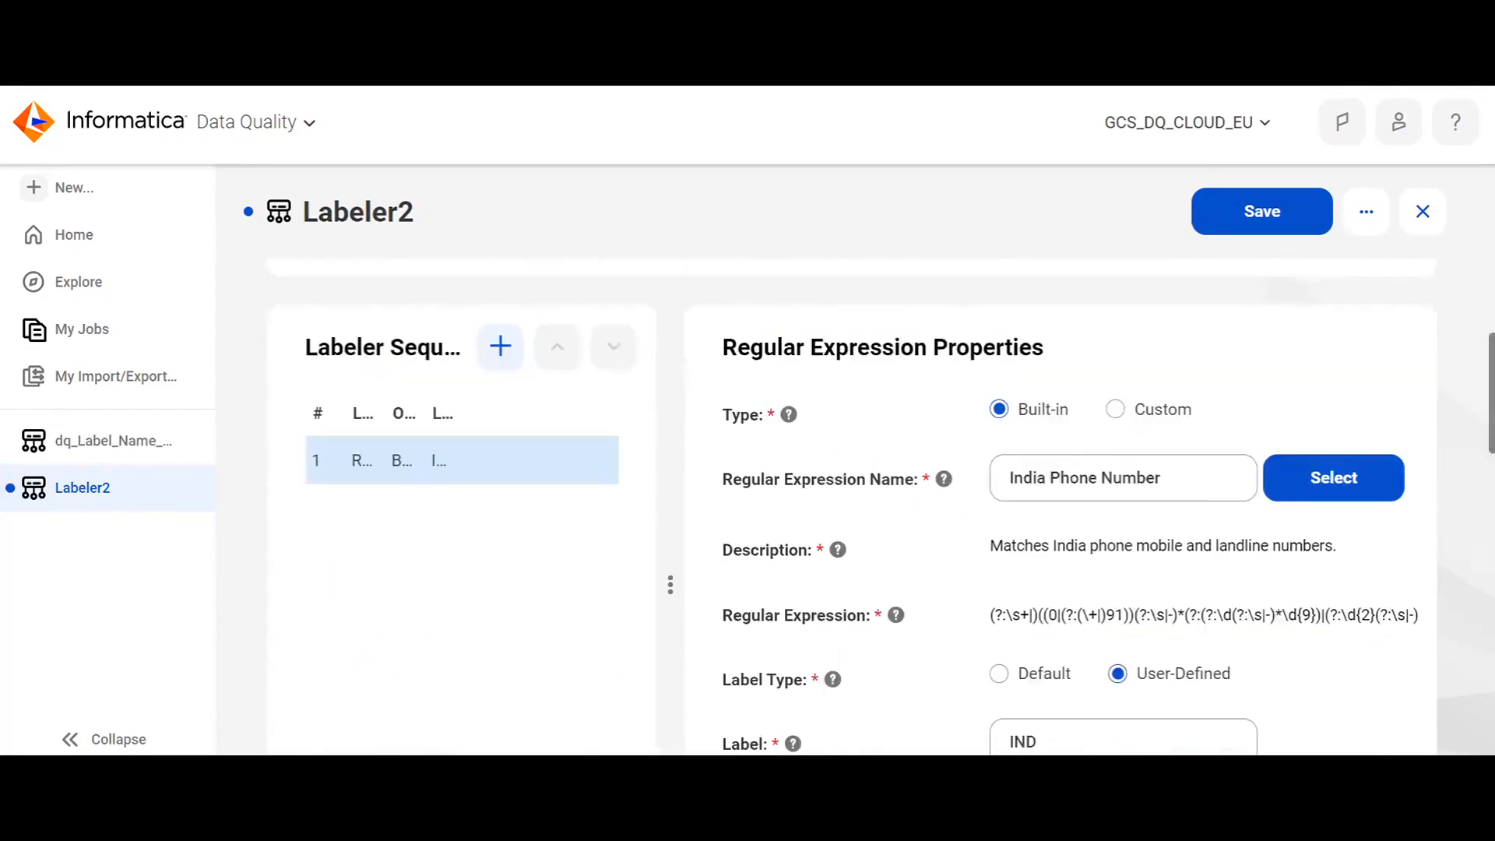
scroll(627, 549, down, 5)
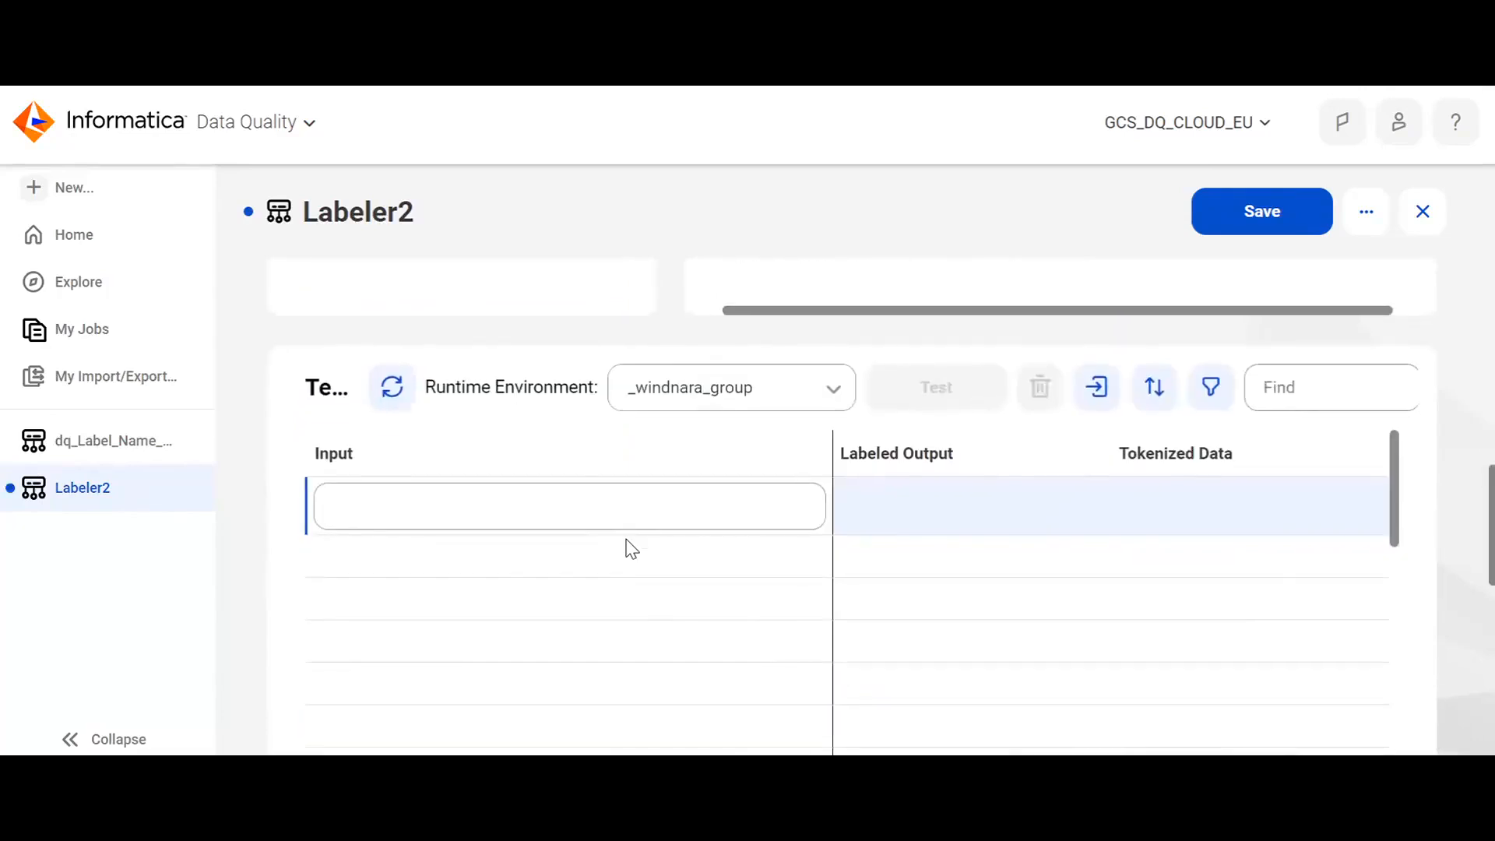
click(566, 498)
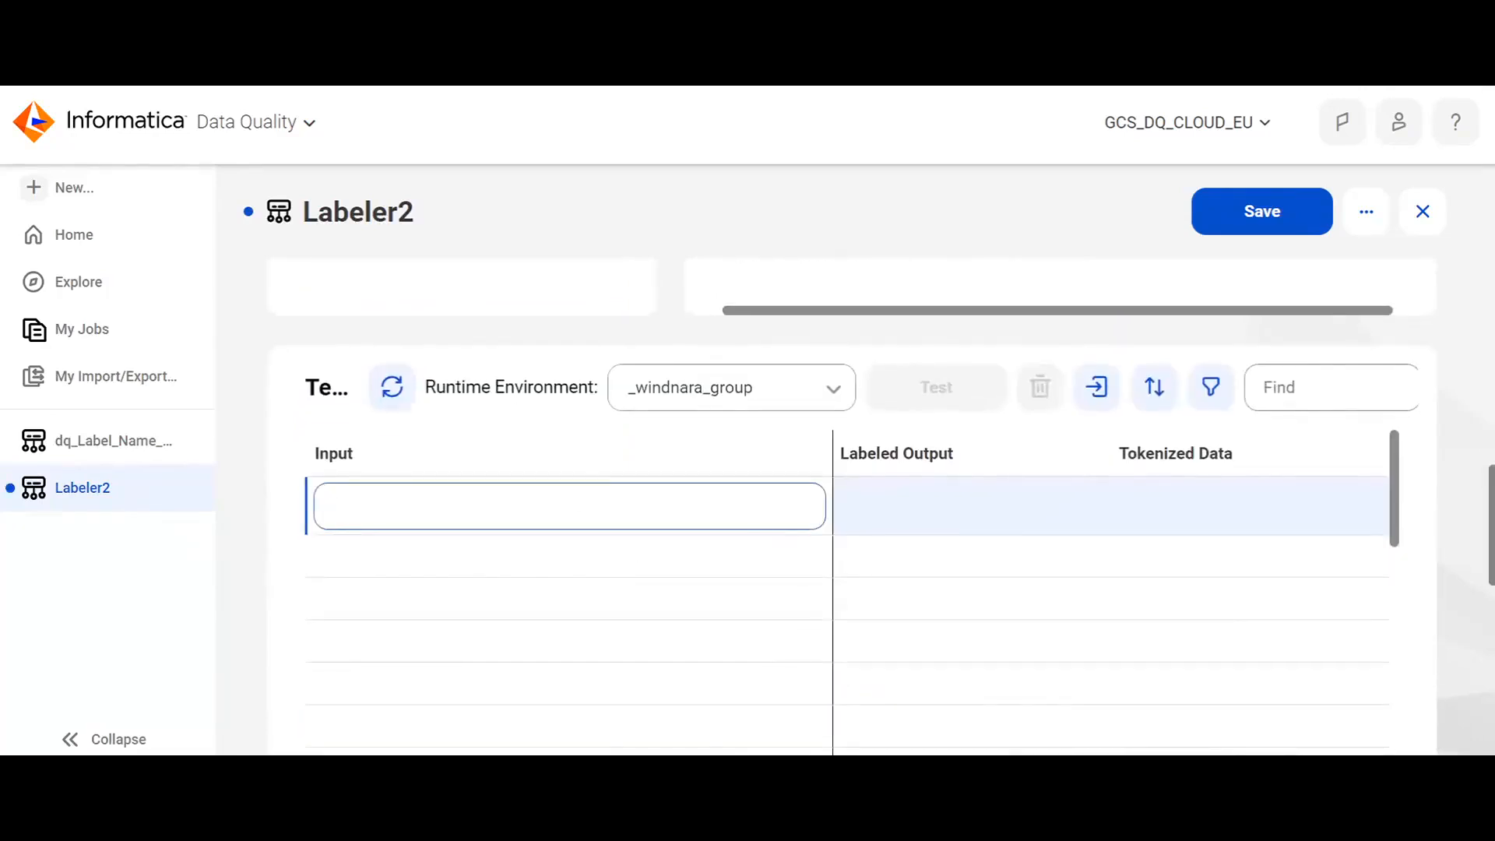
text(+(!)
text(1234567890)
key(Return)
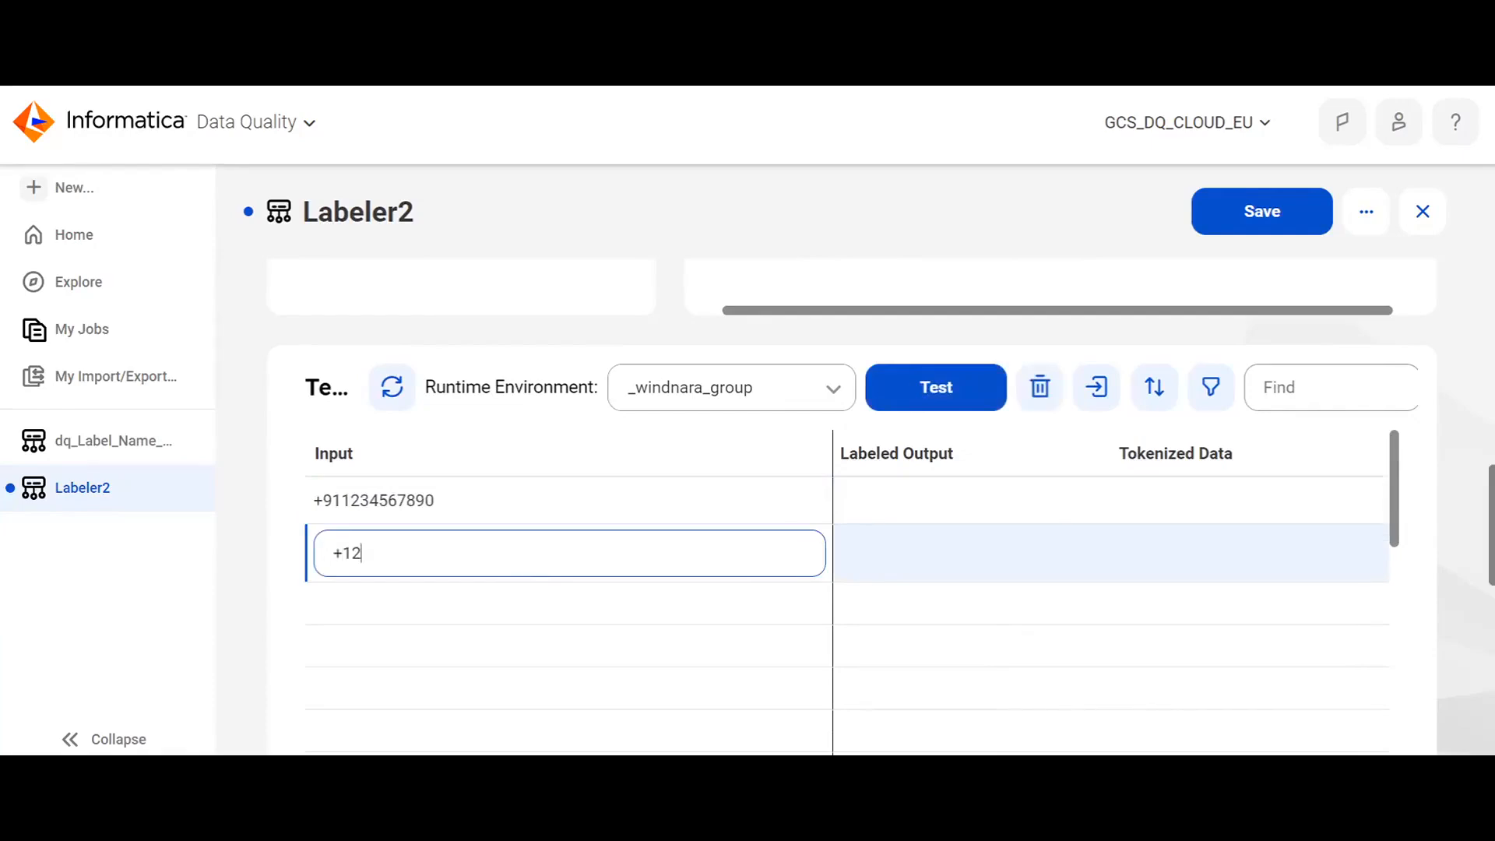
Step: Enter a second sample phone number starting with +12 and run the labeler test on both inputs
text(+121234567890)
click(944, 403)
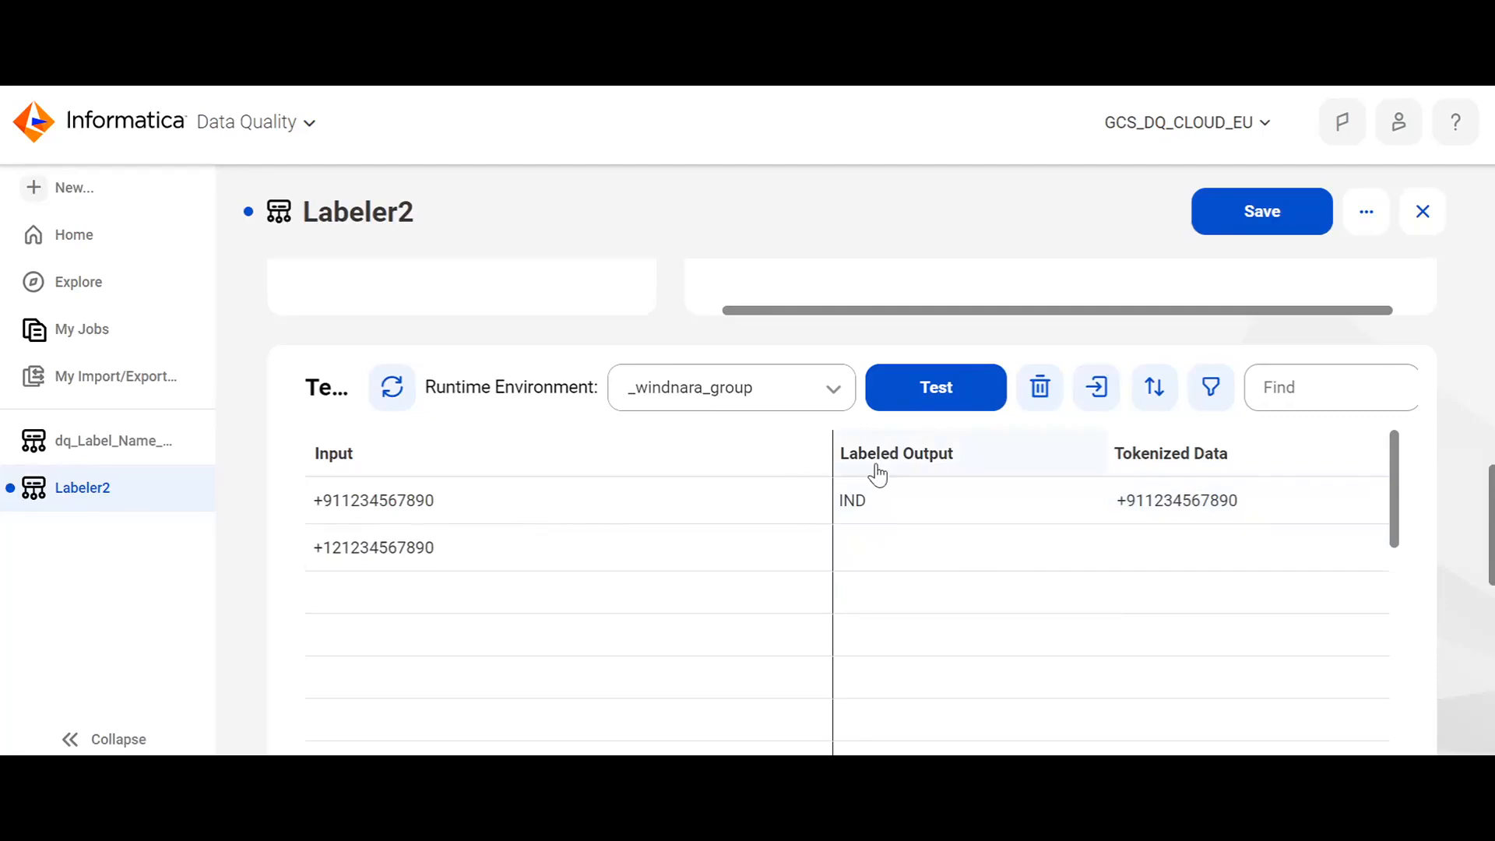
scroll(856, 506, up, 5)
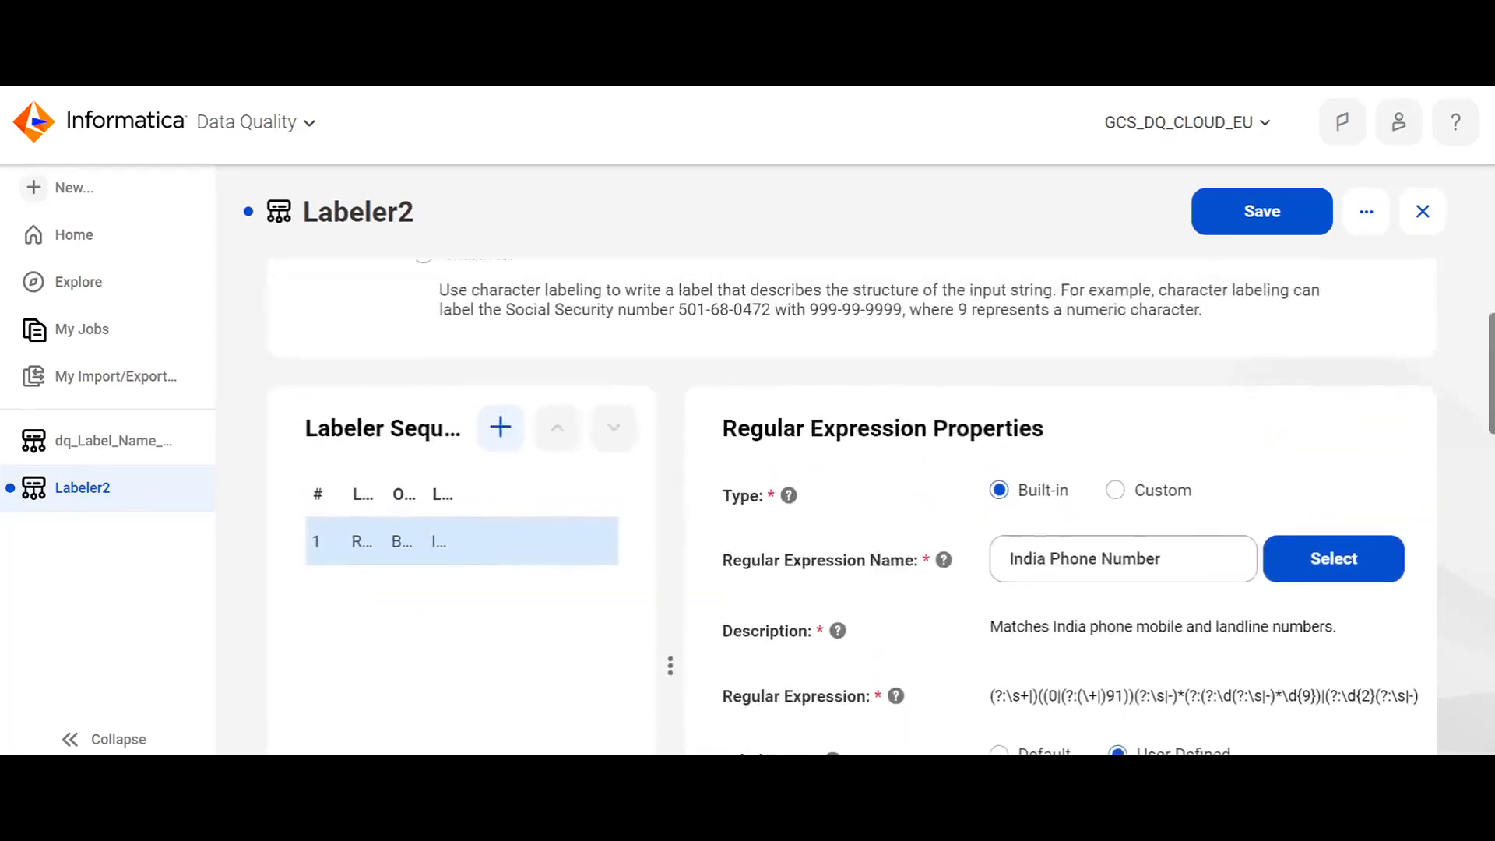
scroll(339, 717, down, 3)
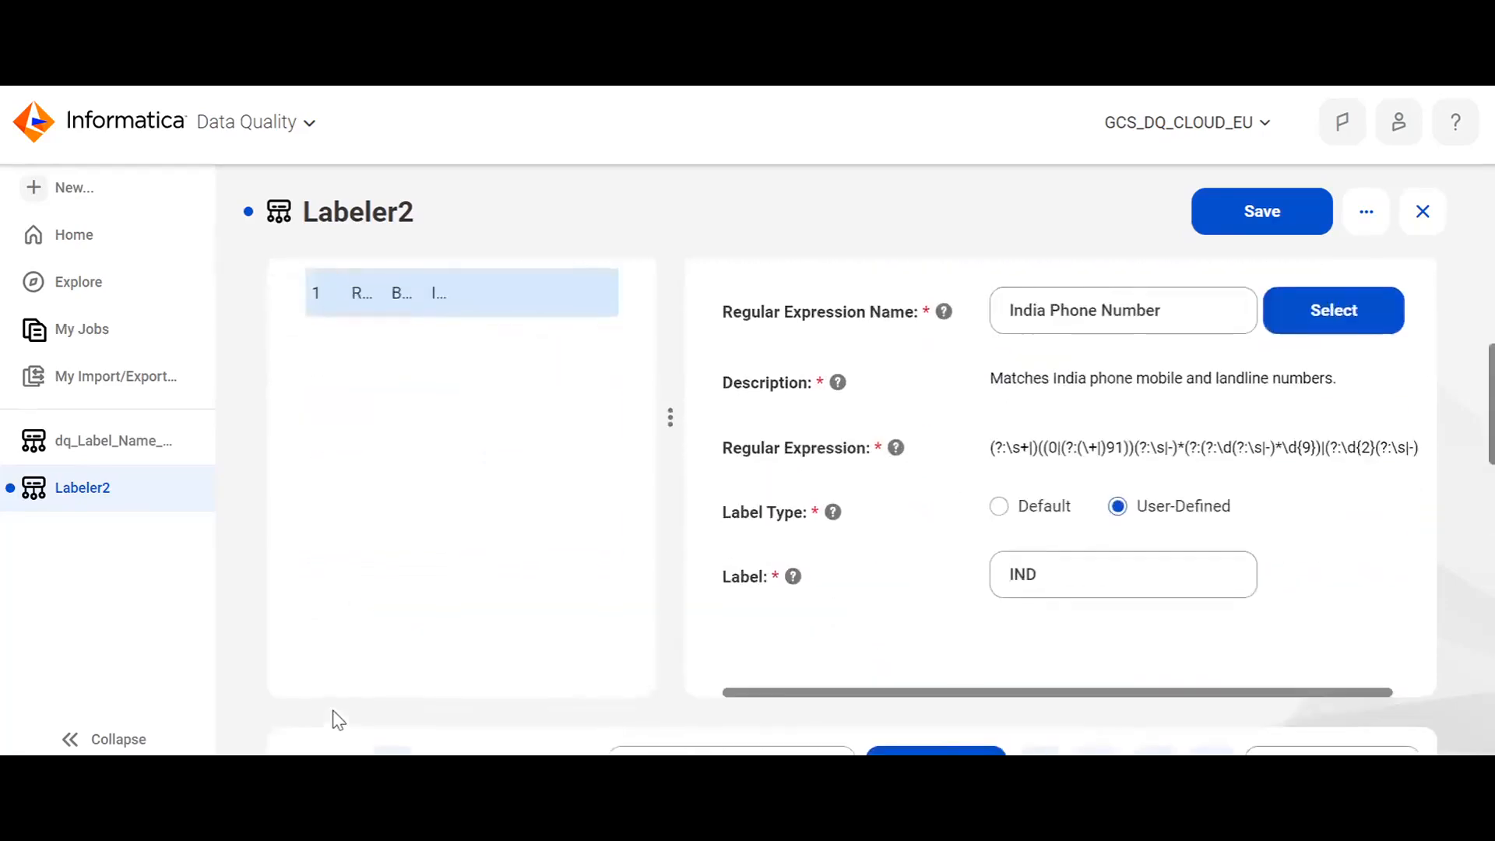
Step: Add a Dictionary step to the labeler sequence and assign the usa_name_frequencies_by_space dictionary to it
scroll(339, 717, up, 2)
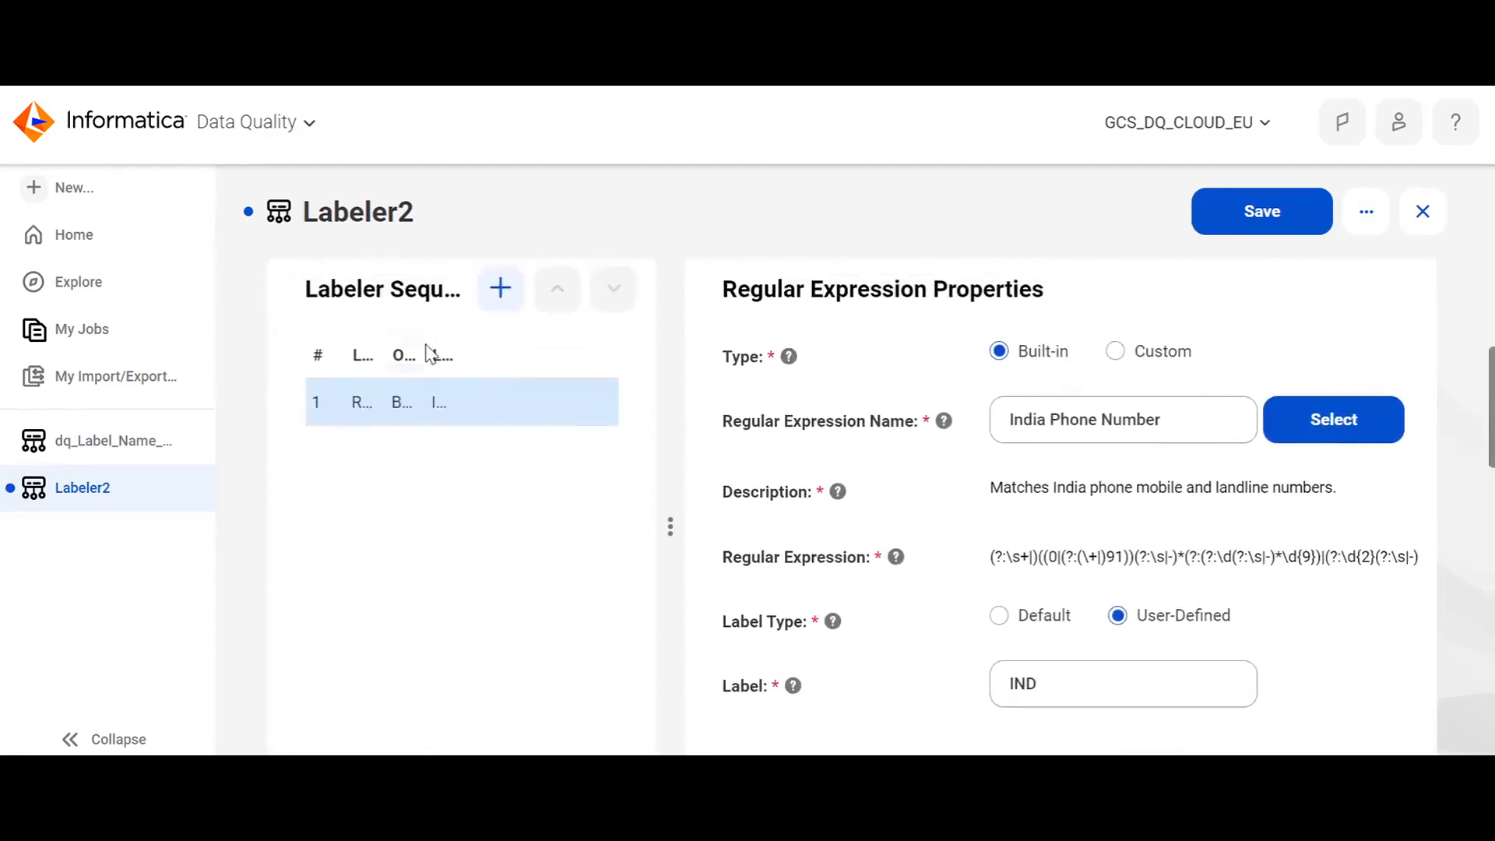
click(500, 288)
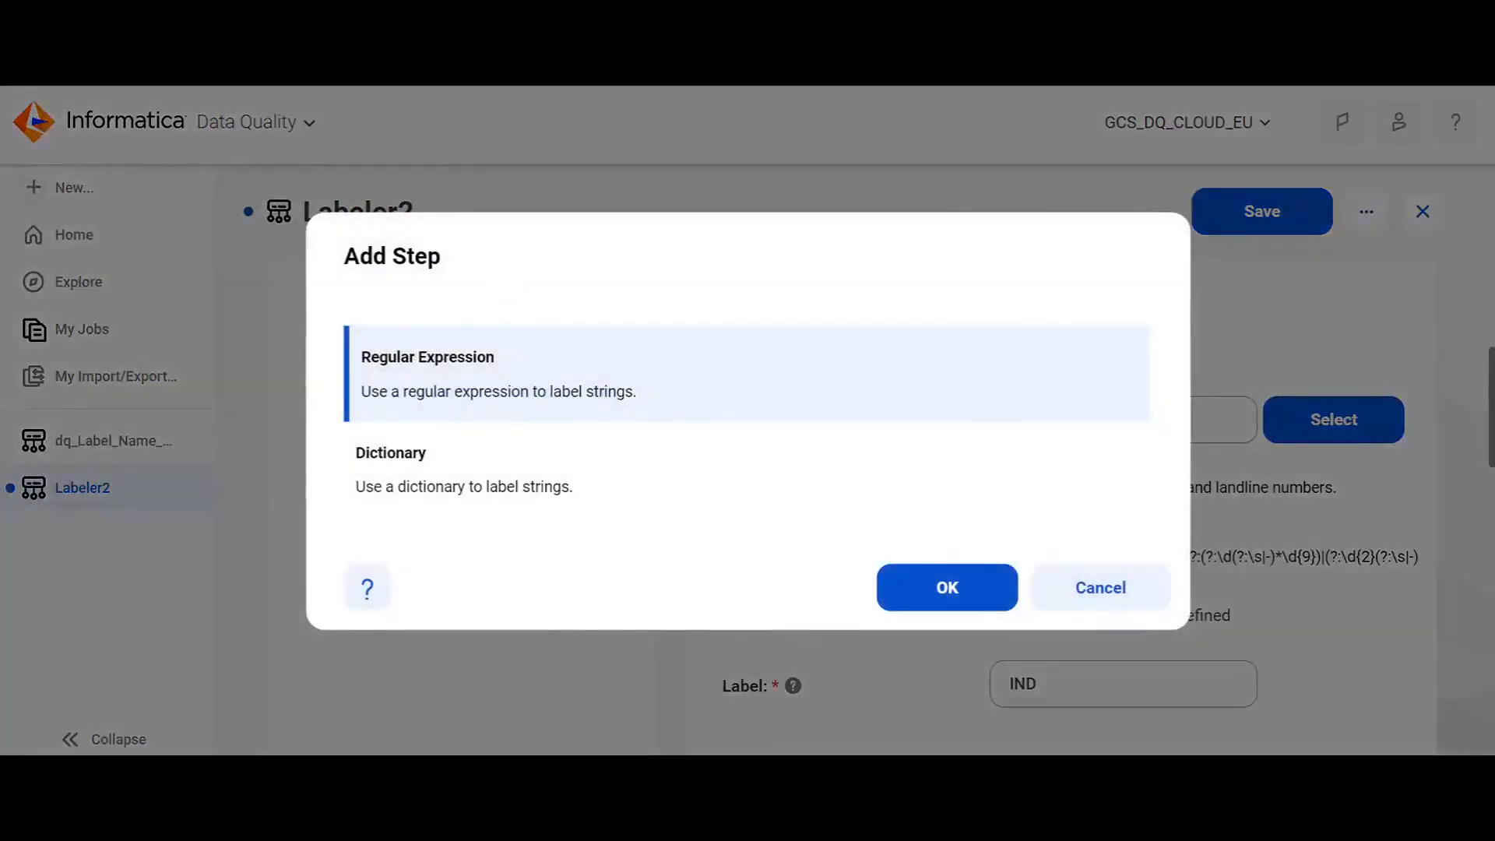
click(499, 467)
click(948, 586)
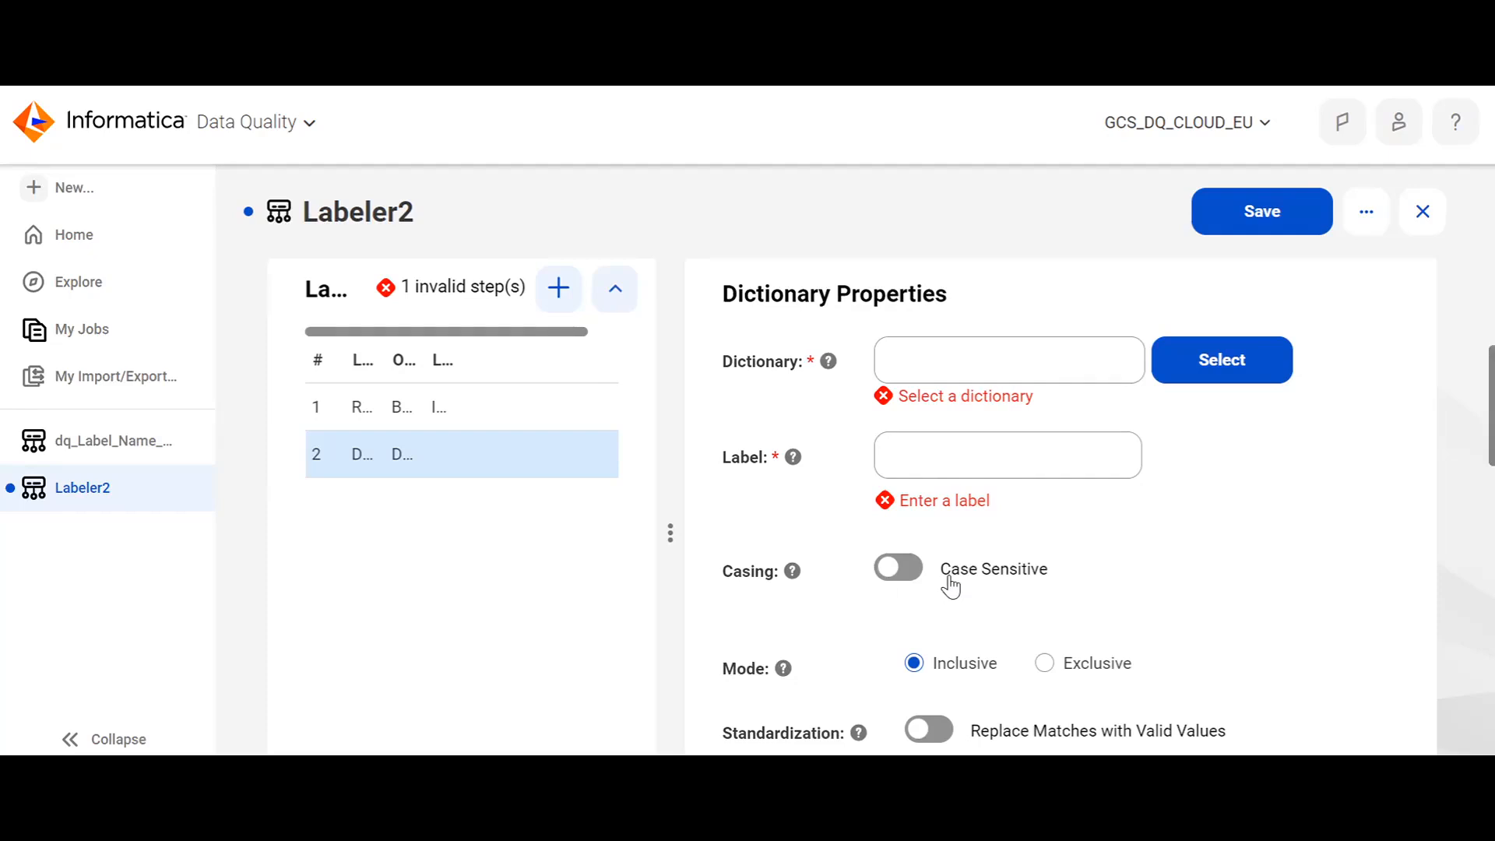
click(1222, 377)
click(1213, 627)
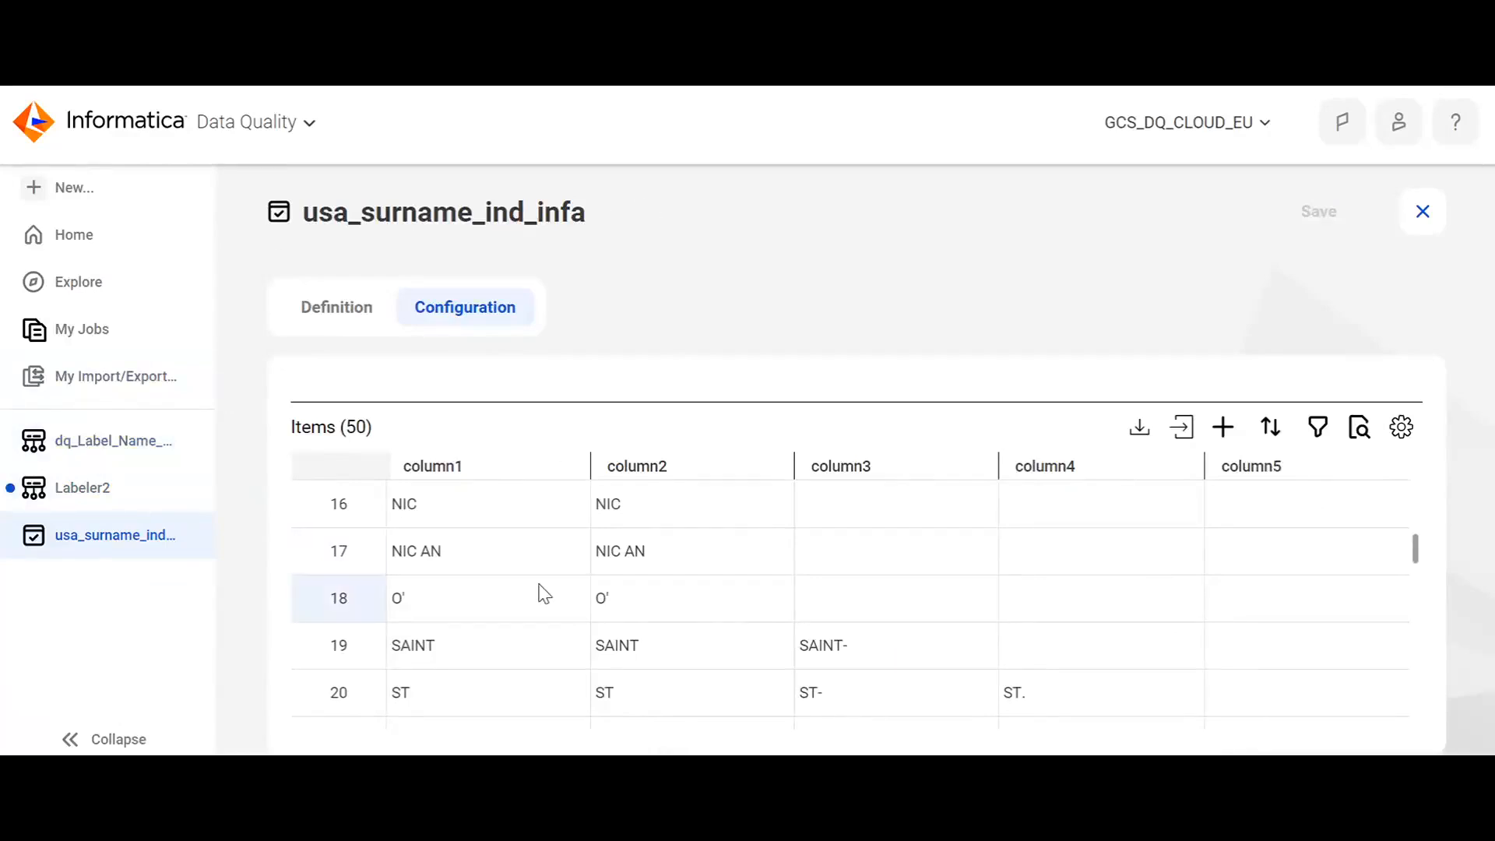
Step: Look through the entries of the usa_surname_ind_infa dictionary and copy its name
scroll(540, 591, up, 5)
scroll(544, 594, down, 10)
scroll(544, 593, up, 10)
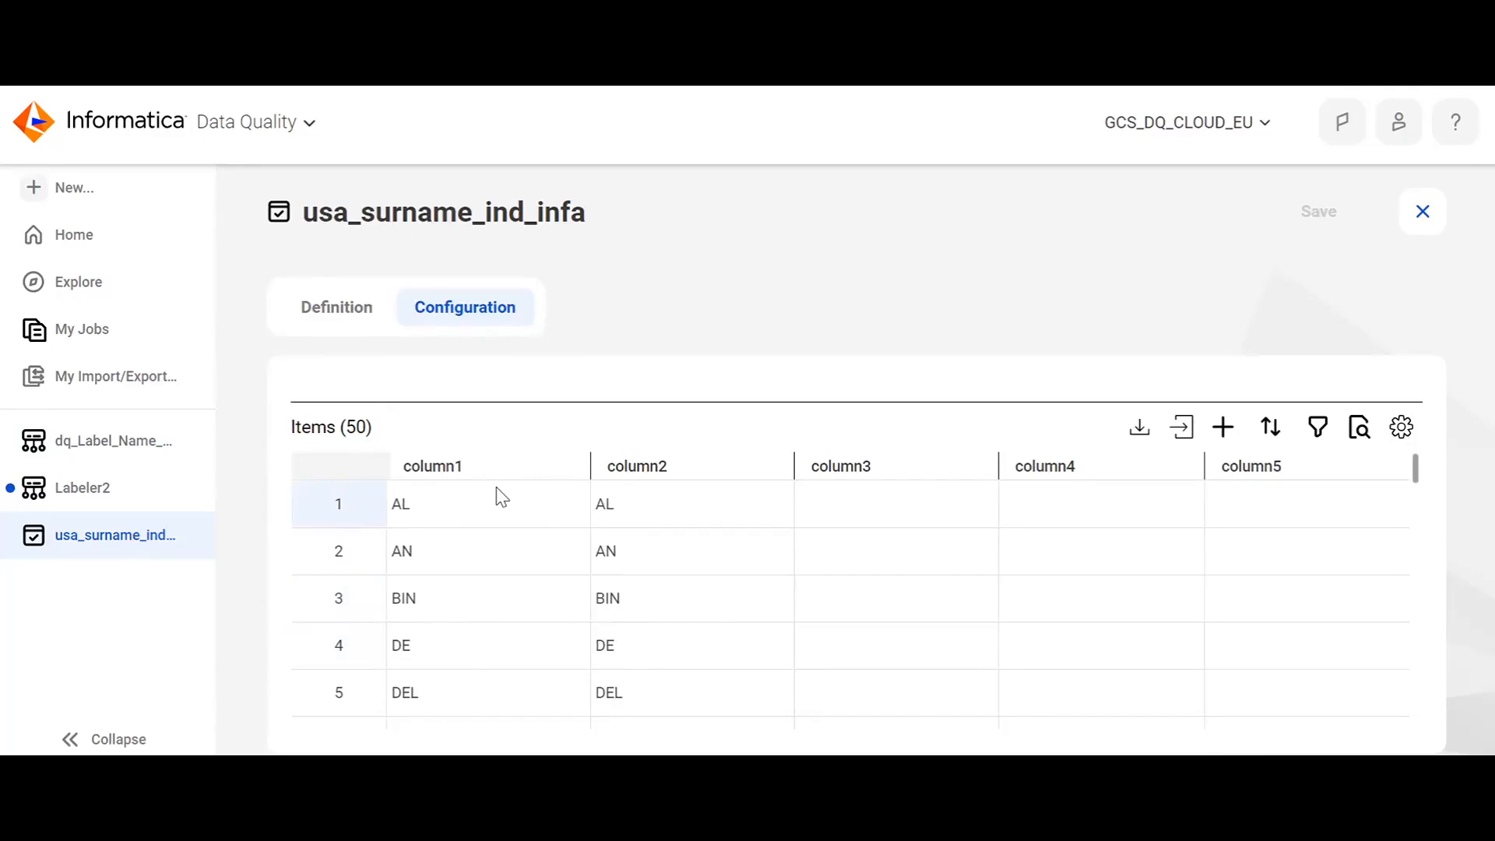
scroll(498, 495, down, 4)
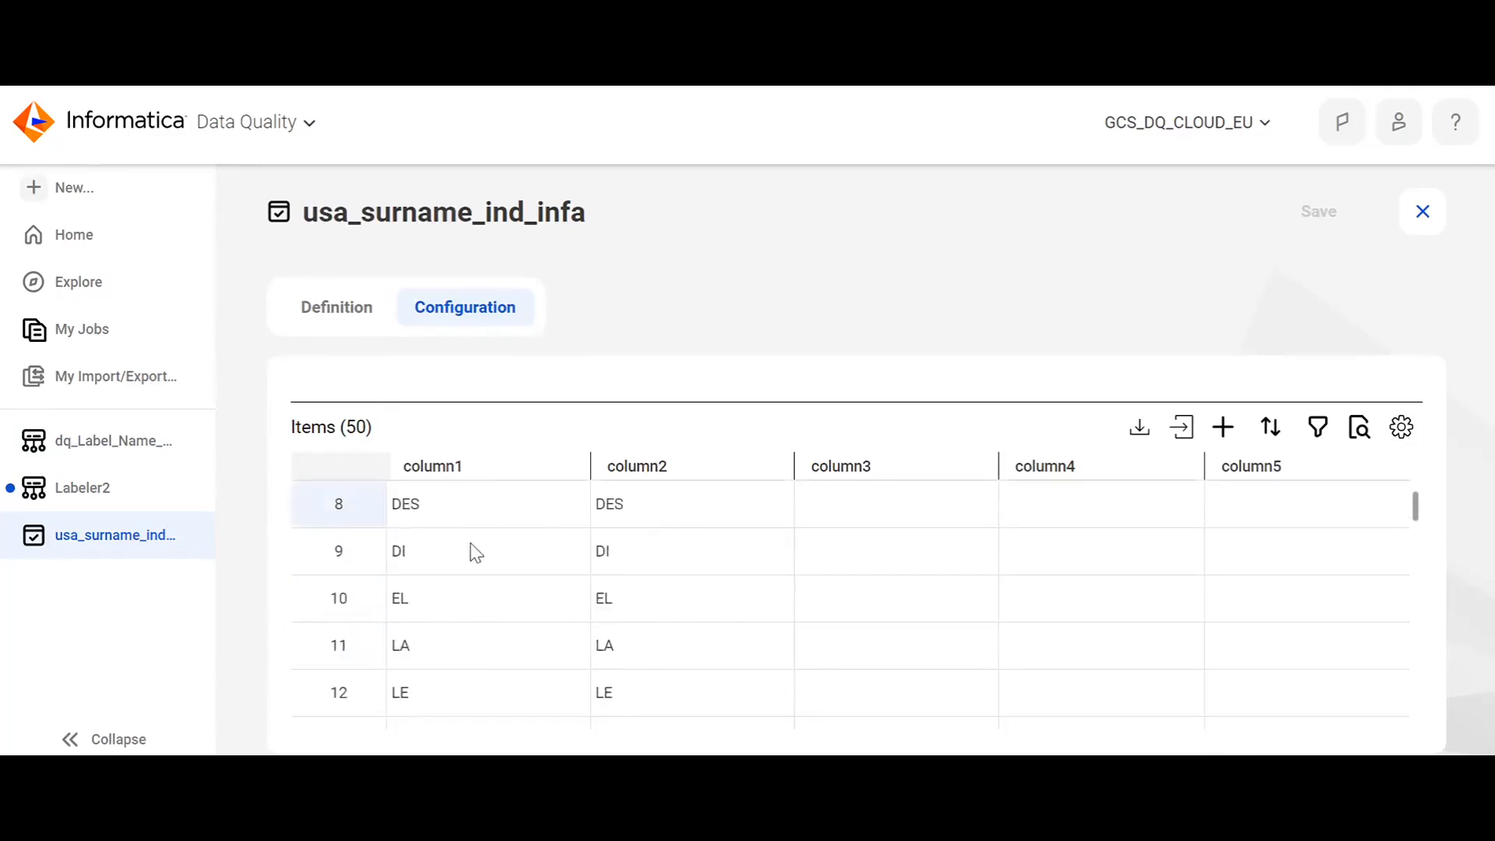
click(125, 501)
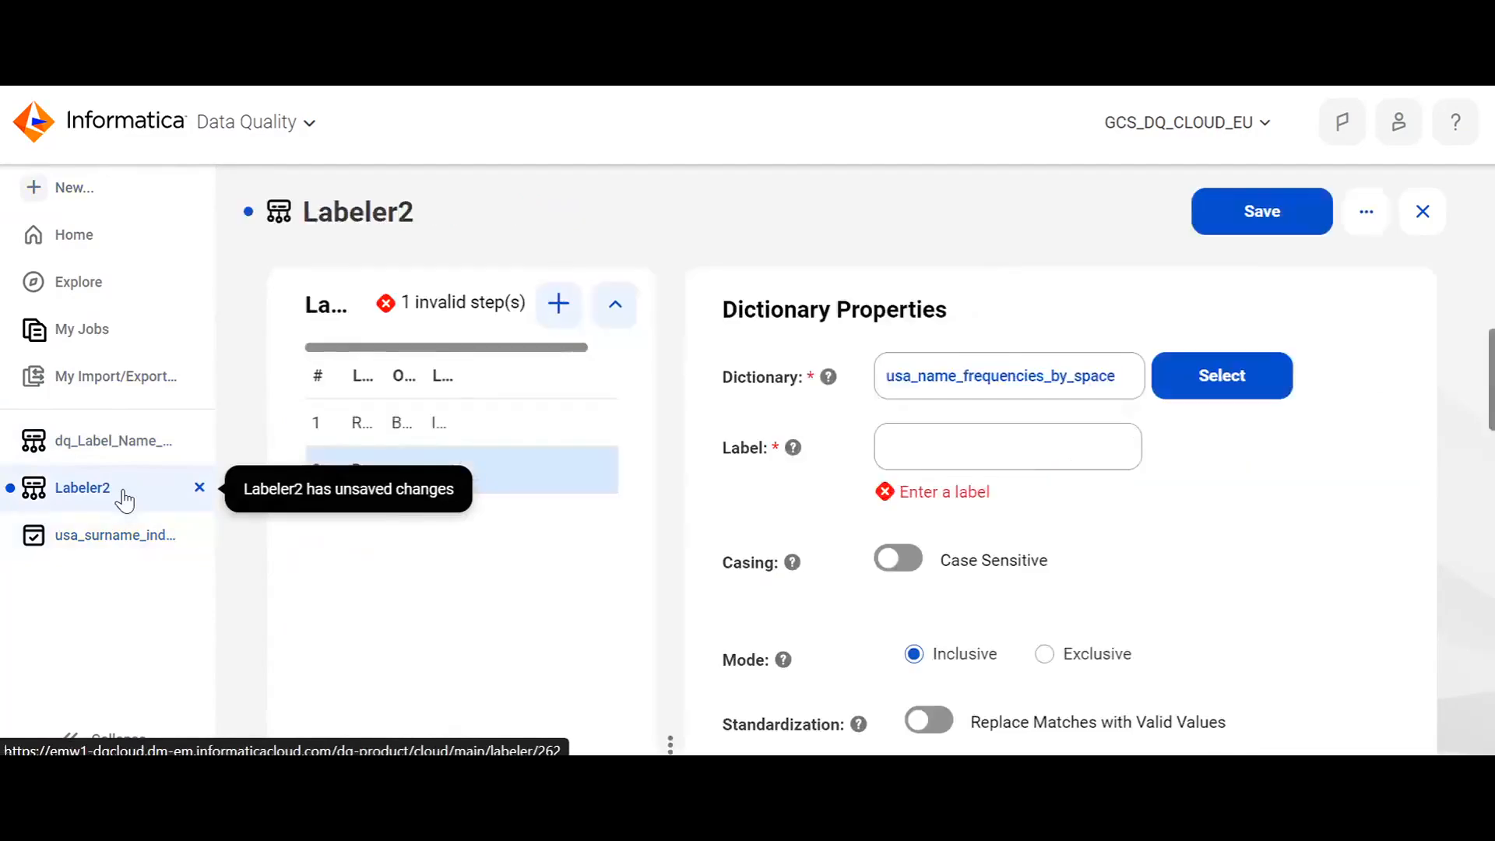
click(117, 537)
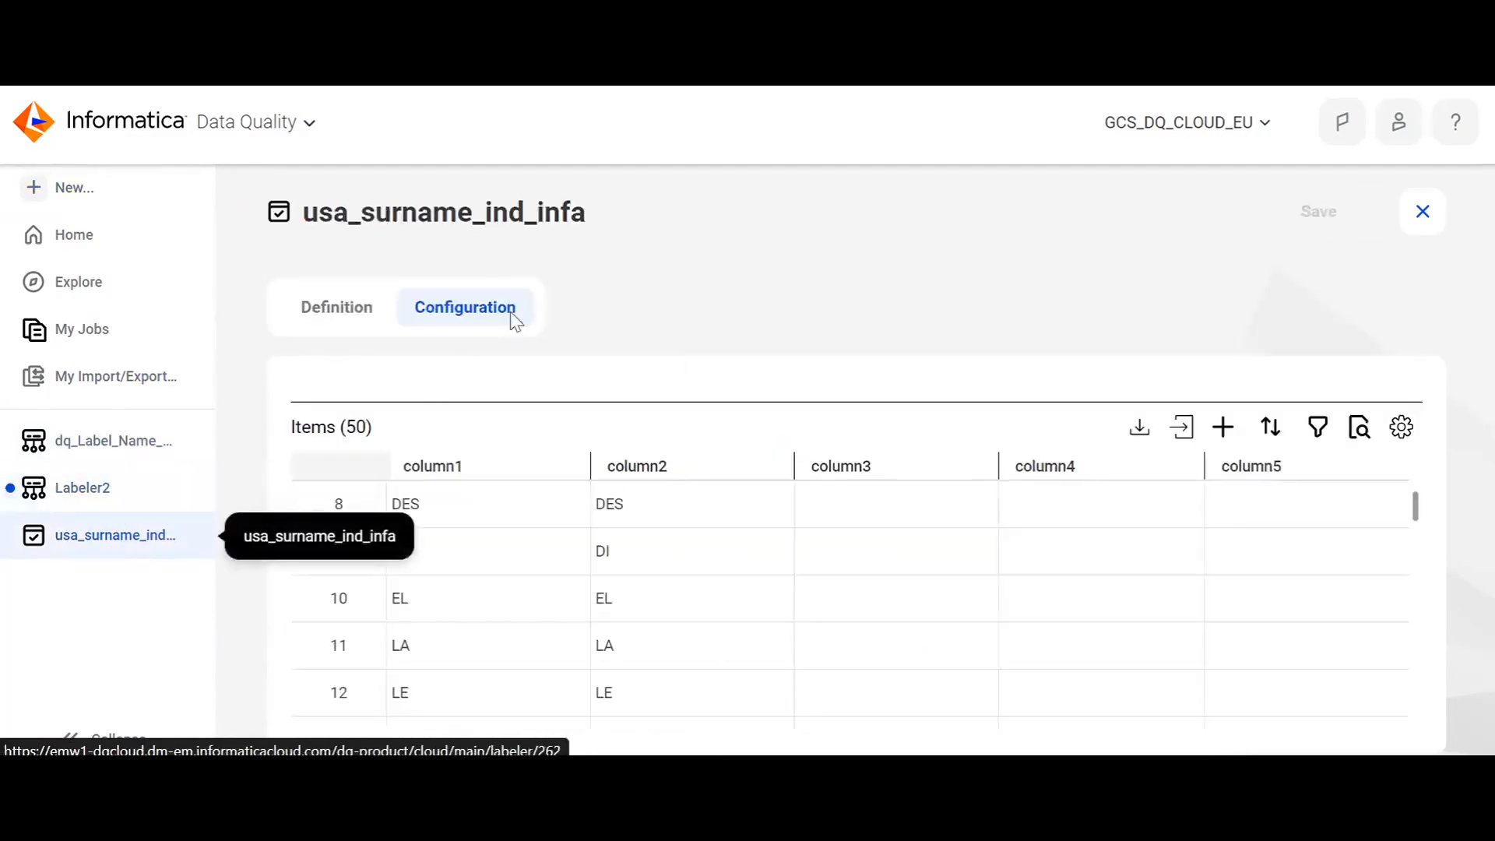
drag(590, 220, 309, 218)
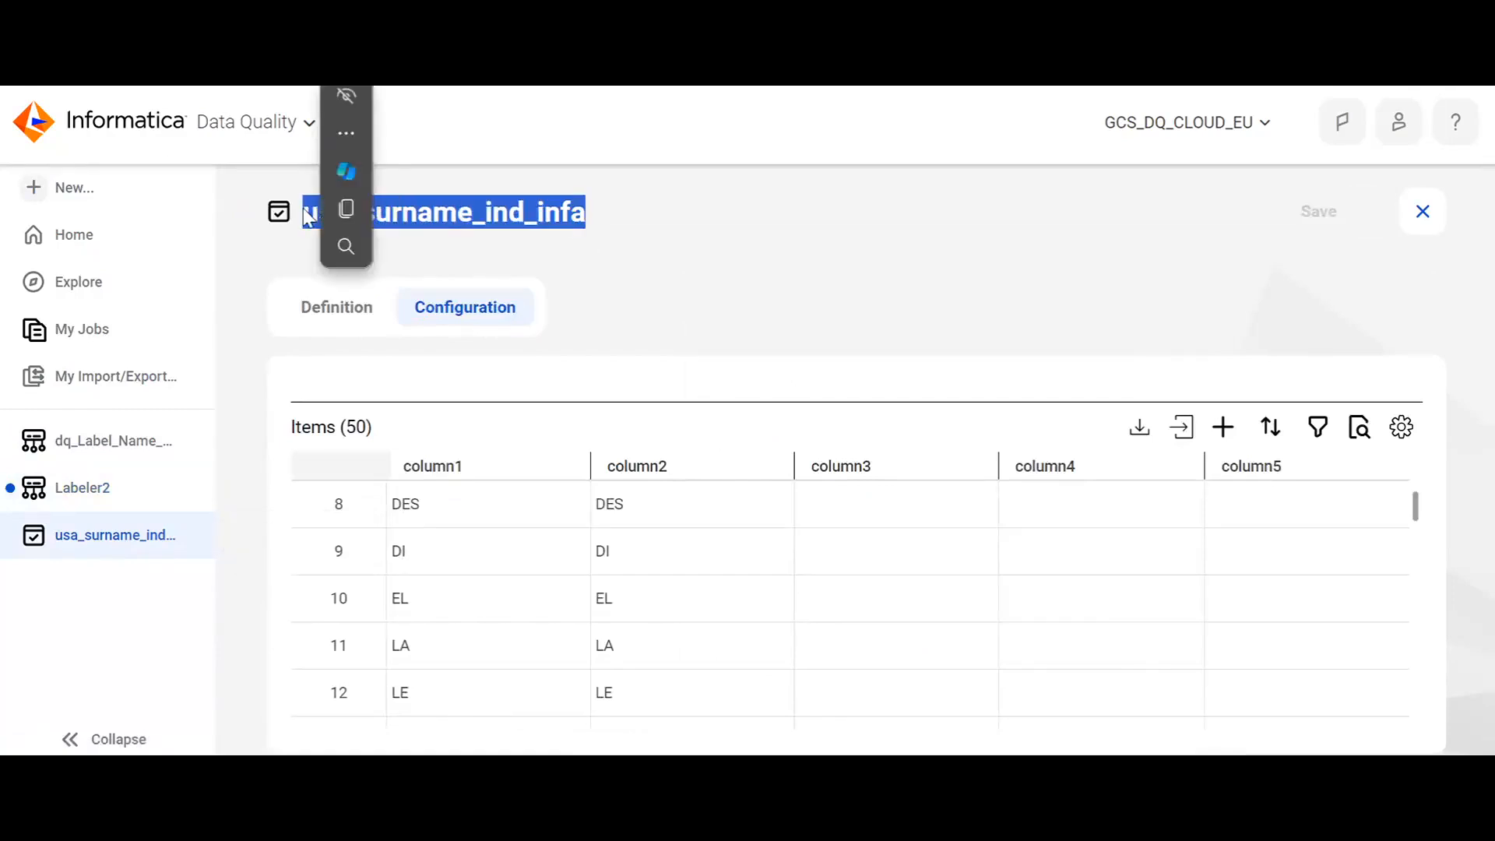
key(ctrl+c)
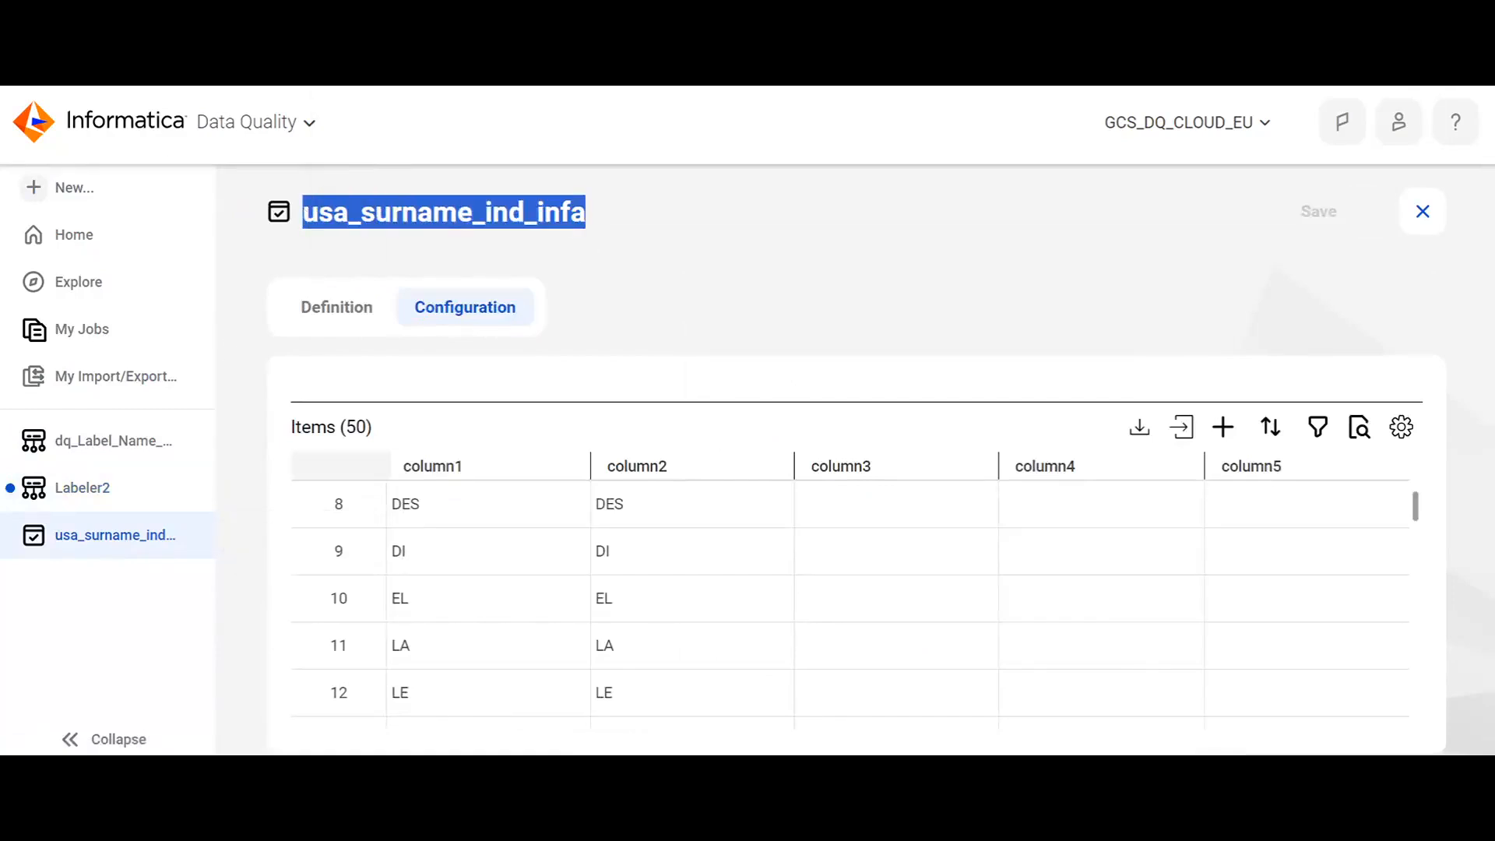
Step: Search all projects for usa_surname_ind_infa and select it as the dictionary of Labeler2's dictionary step
click(103, 508)
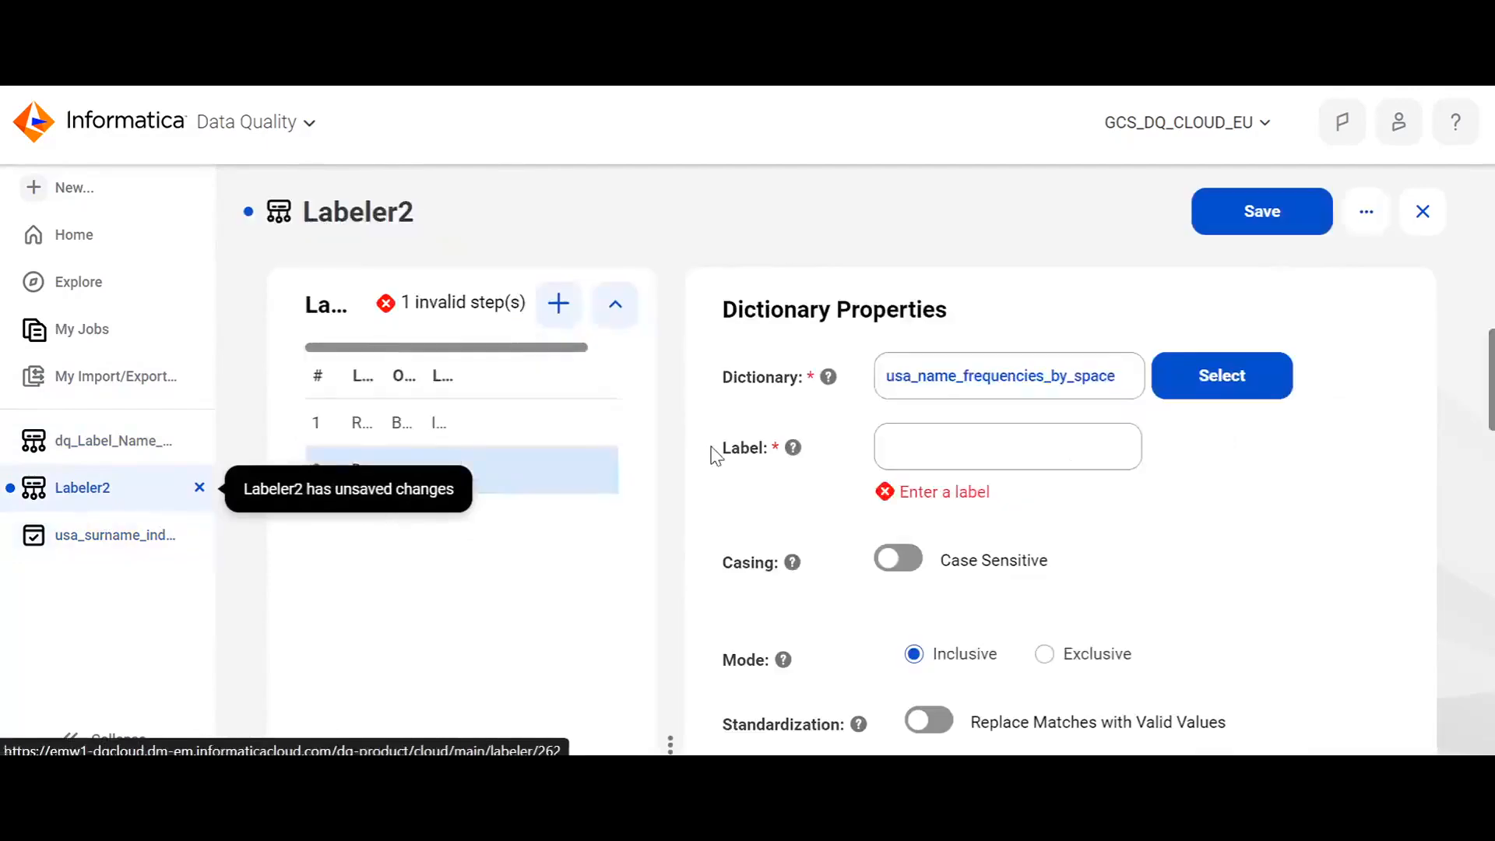
click(1181, 377)
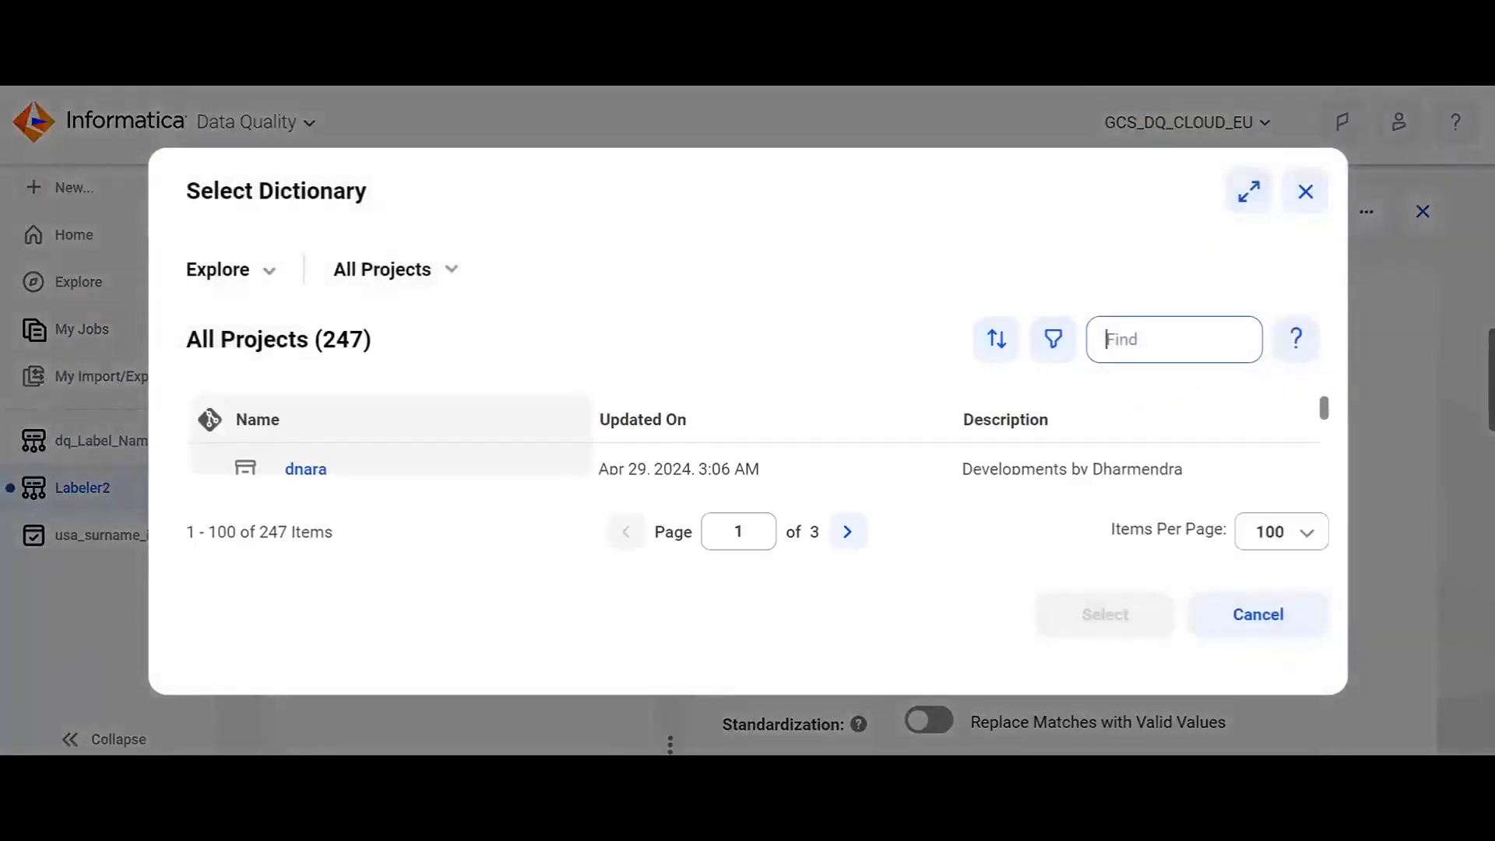
key(ctrl+v)
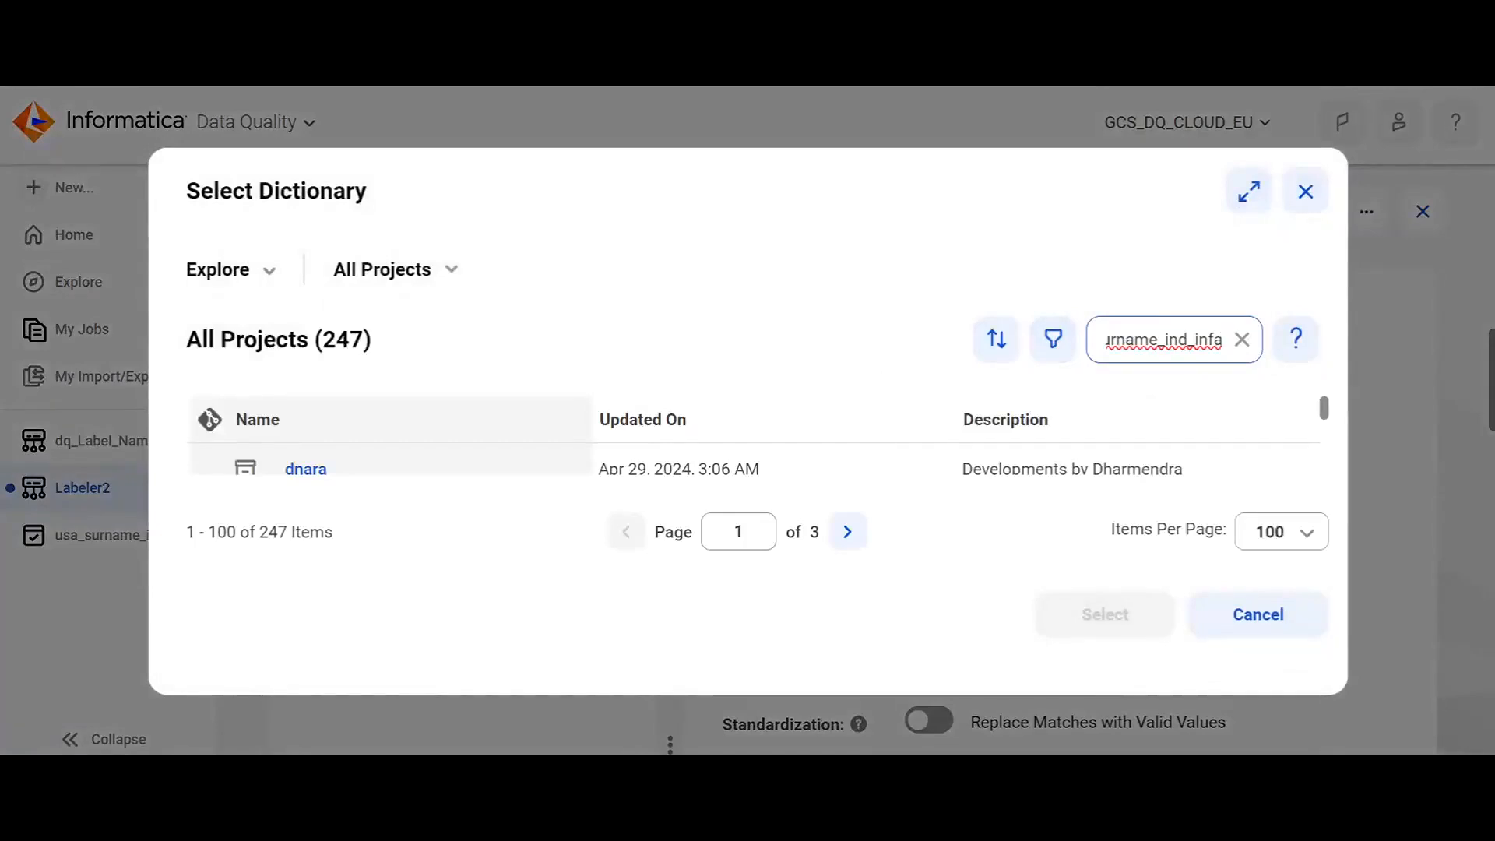
key(Return)
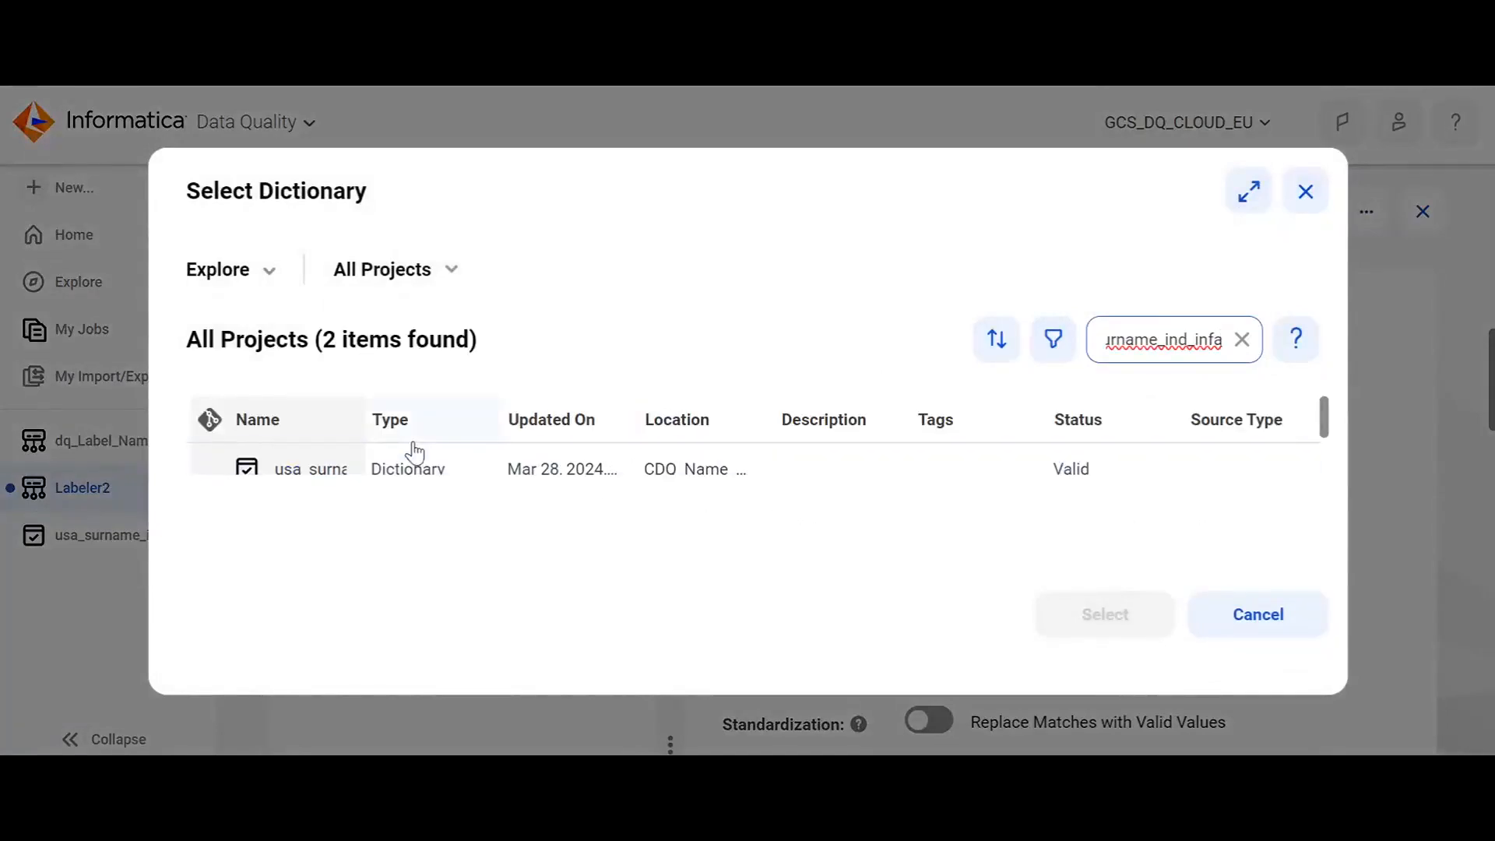
scroll(415, 452, down, 1)
scroll(415, 452, up, 1)
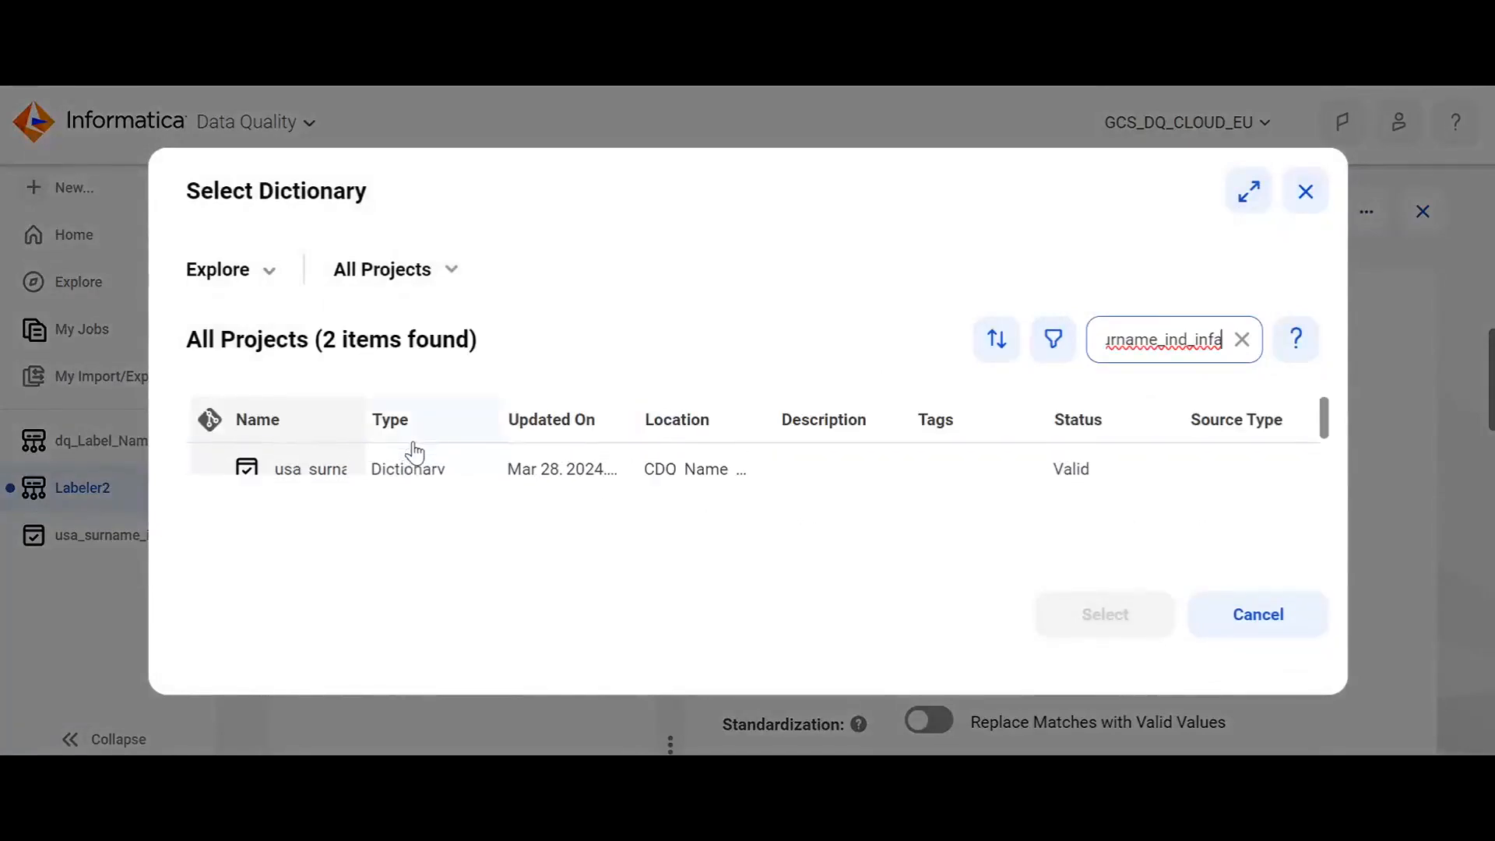
click(320, 467)
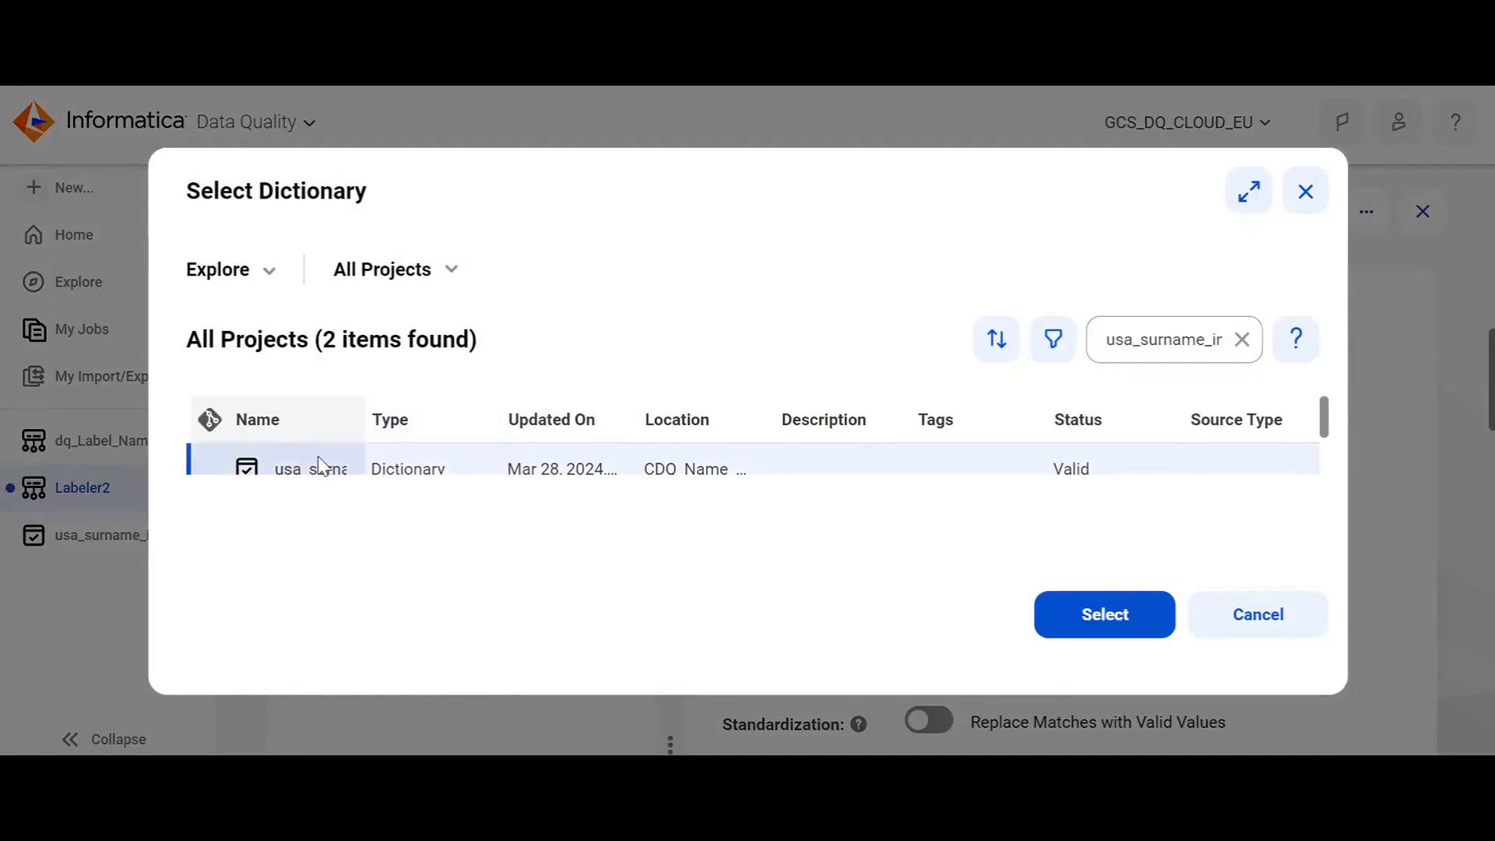
click(1105, 616)
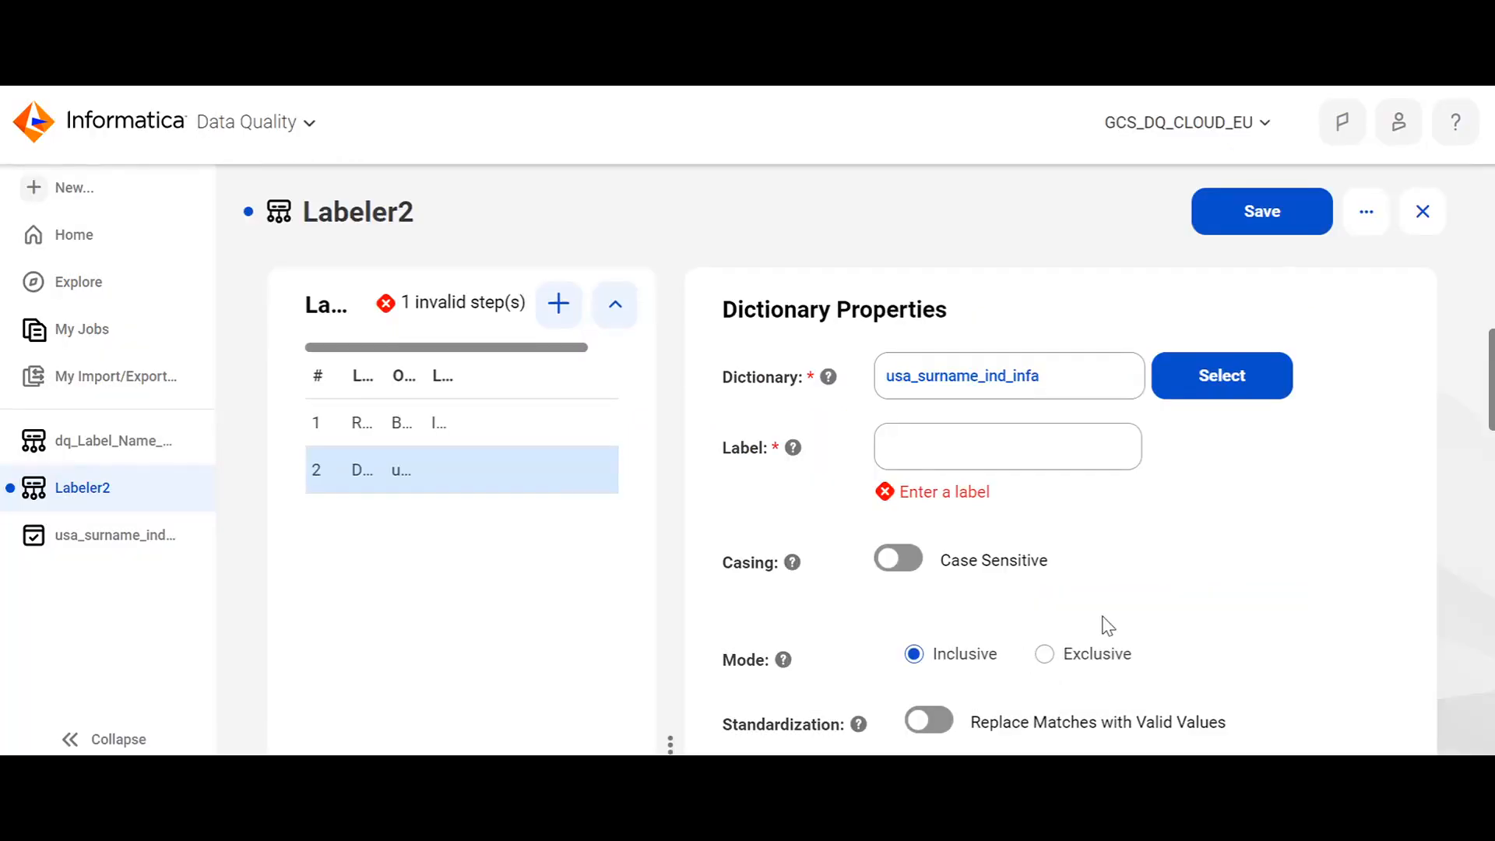
Step: Examine the preview of the selected dictionary's entries within the step's properties
scroll(1108, 625, down, 3)
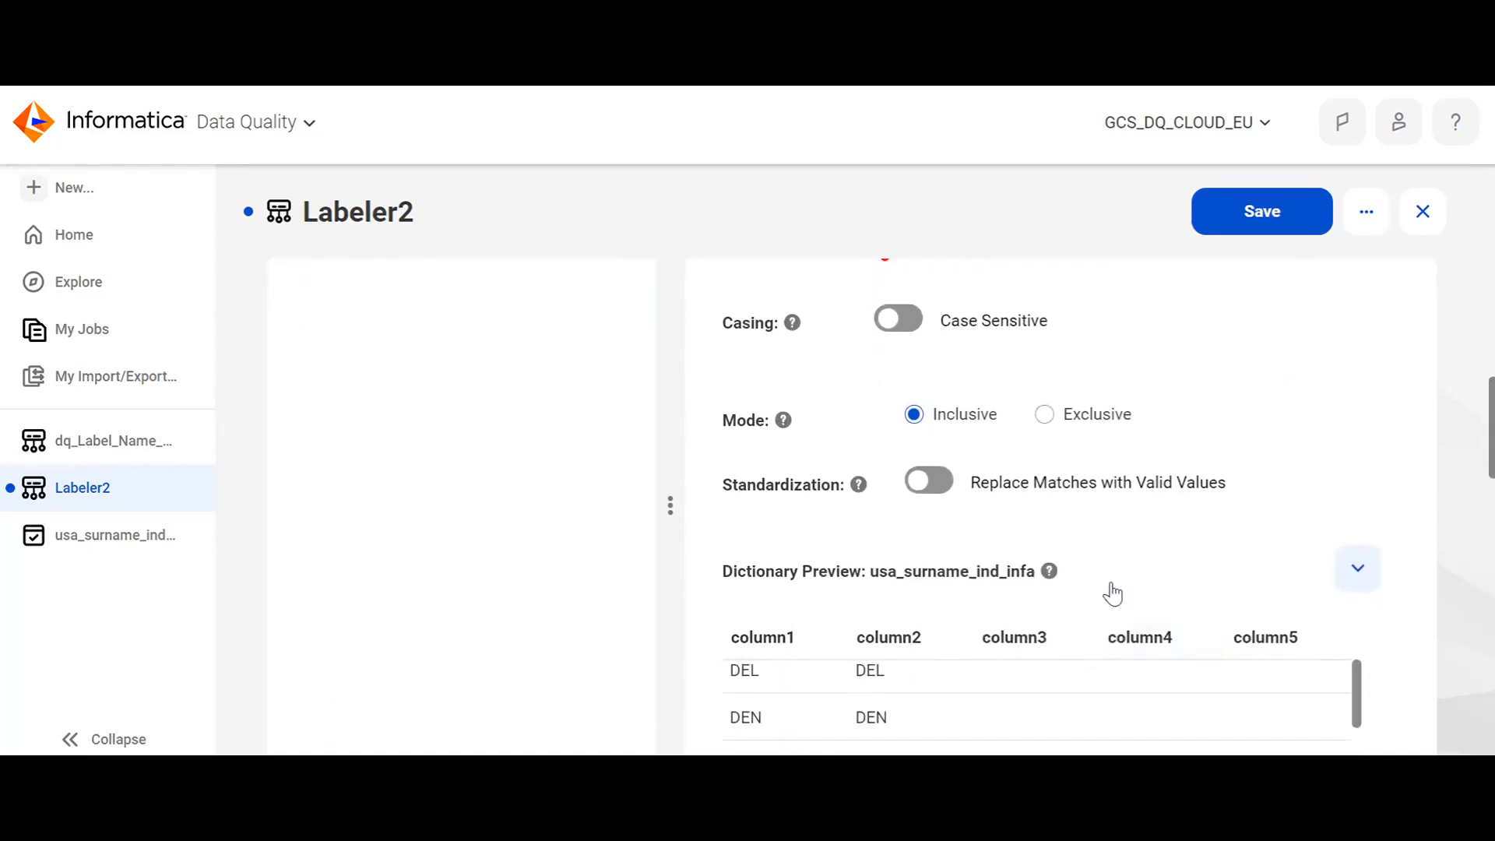
scroll(1113, 593, down, 3)
scroll(1072, 540, down, 6)
scroll(1072, 540, up, 3)
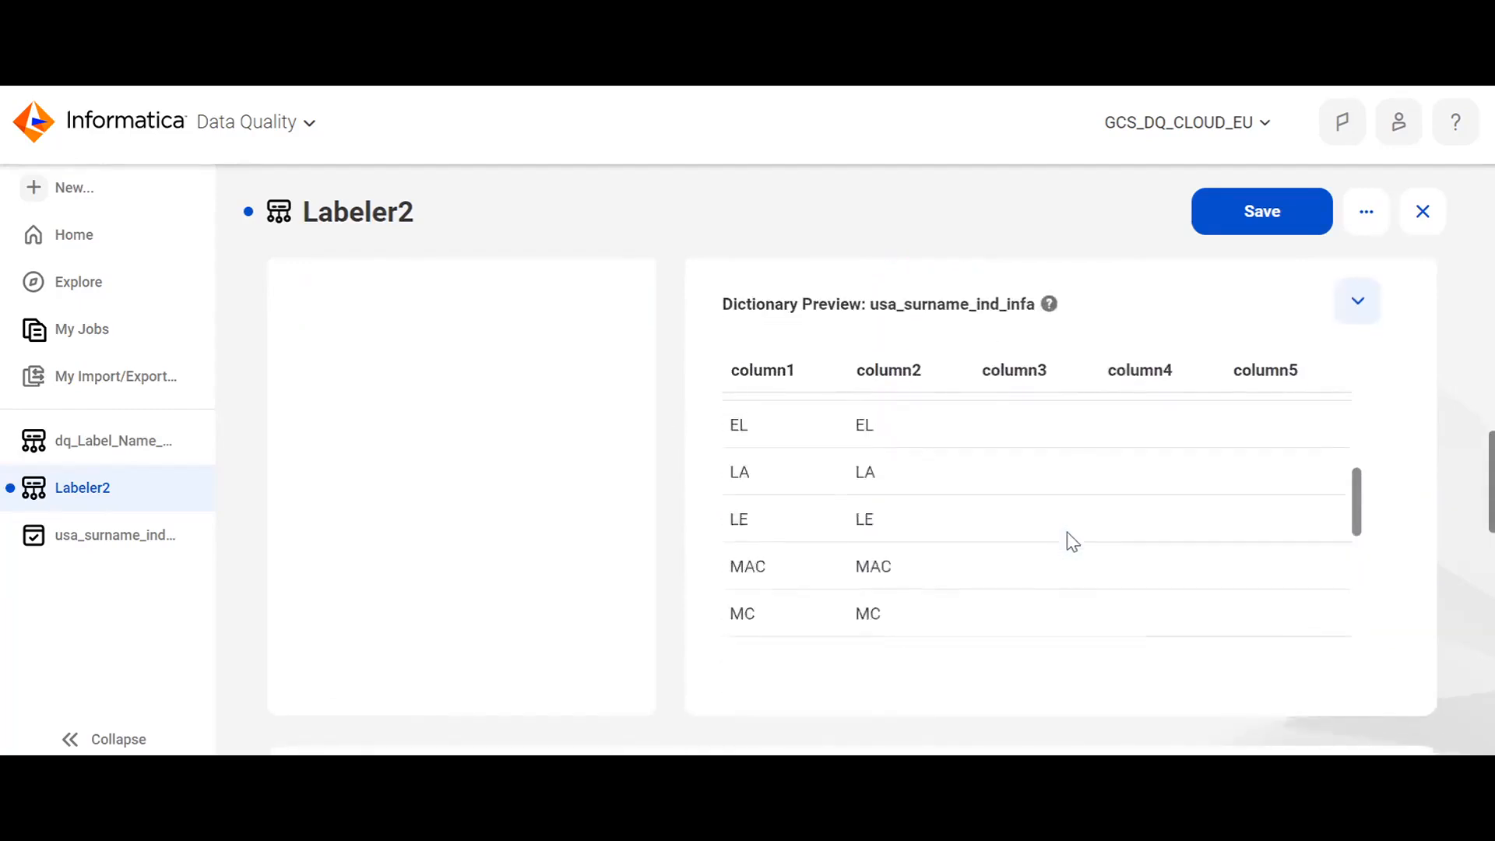
scroll(1067, 531, up, 9)
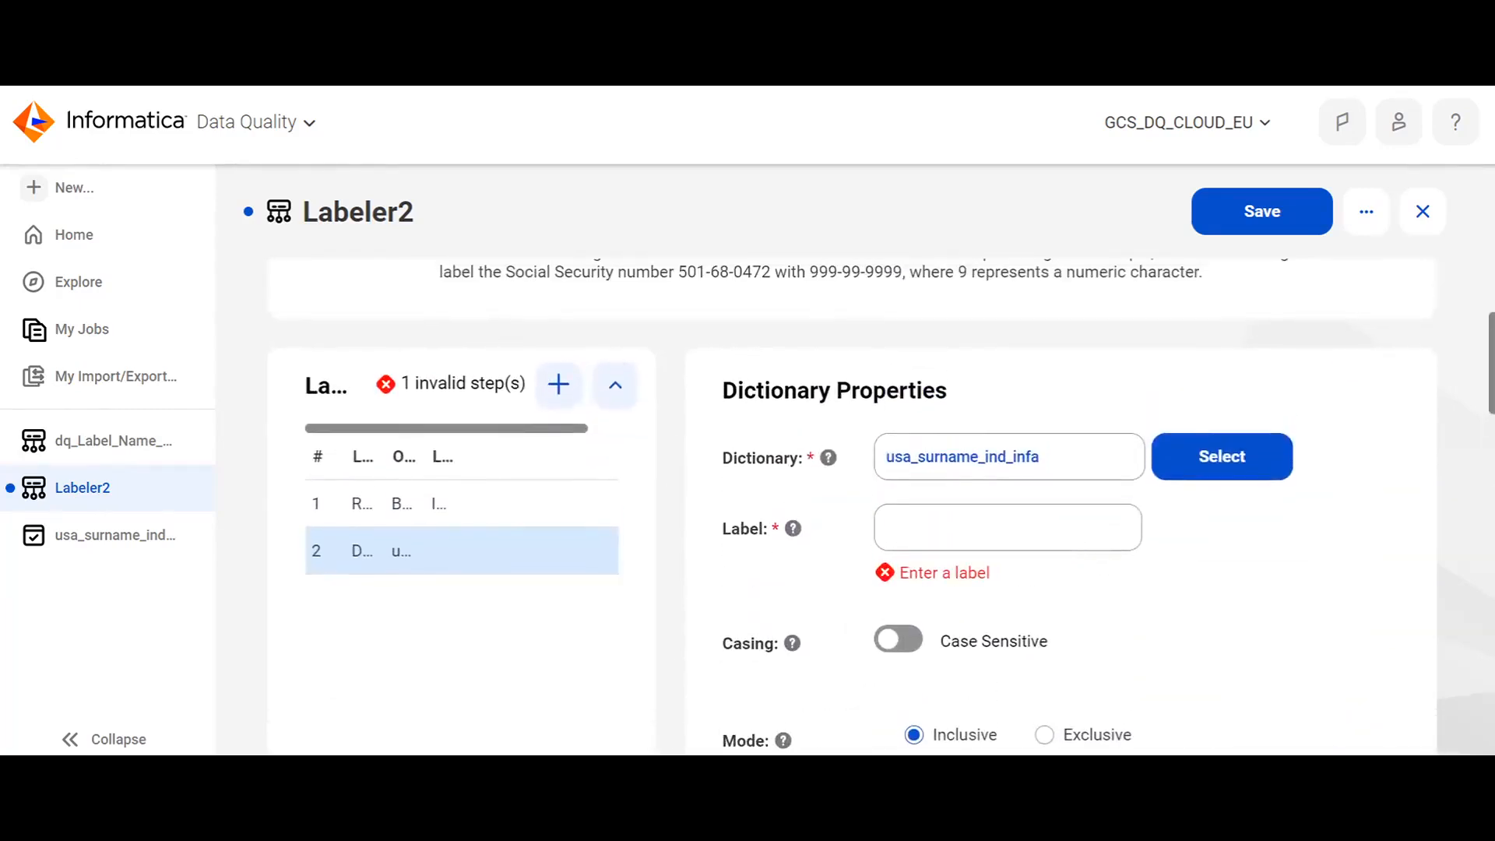
Step: Enter Last_Name, with an underscore instead of a space, as the dictionary step's label
click(1067, 531)
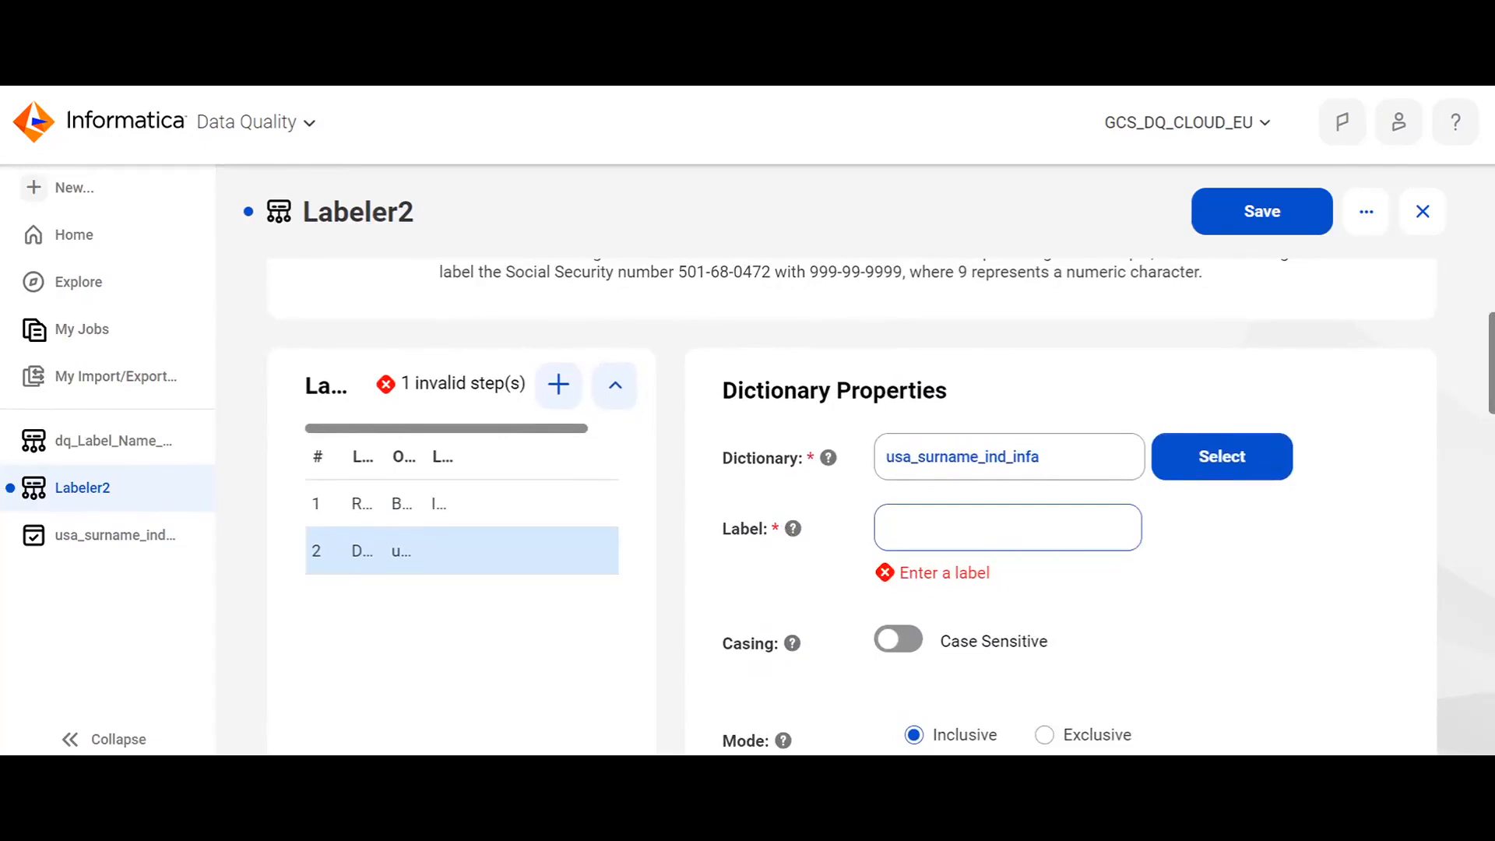
text(LAst)
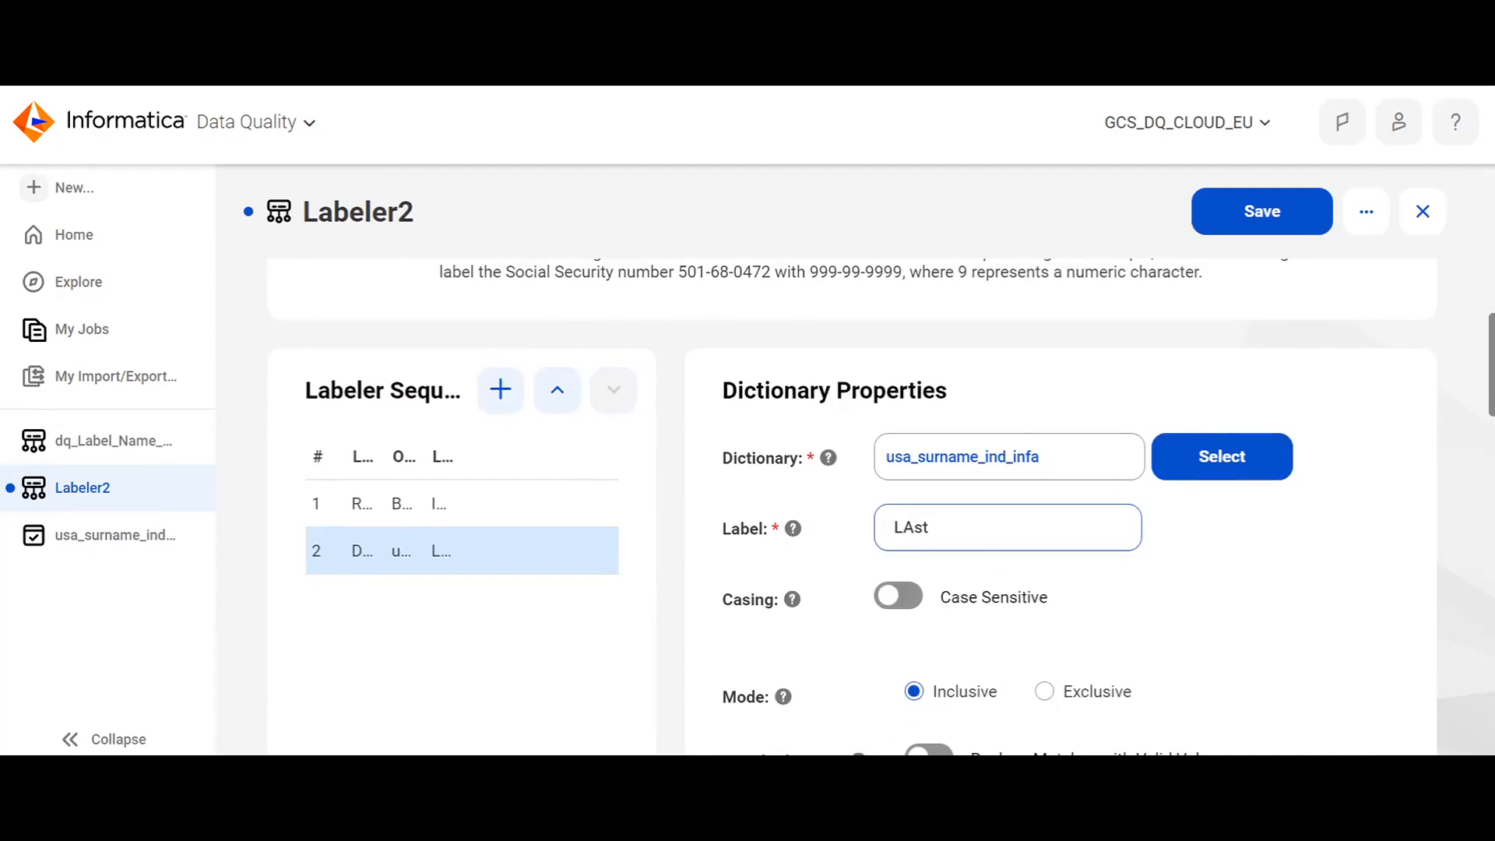
key(BackSpace)
key(BackSpace)
key(BackSpace)
text(ast Name)
scroll(853, 509, down, 3)
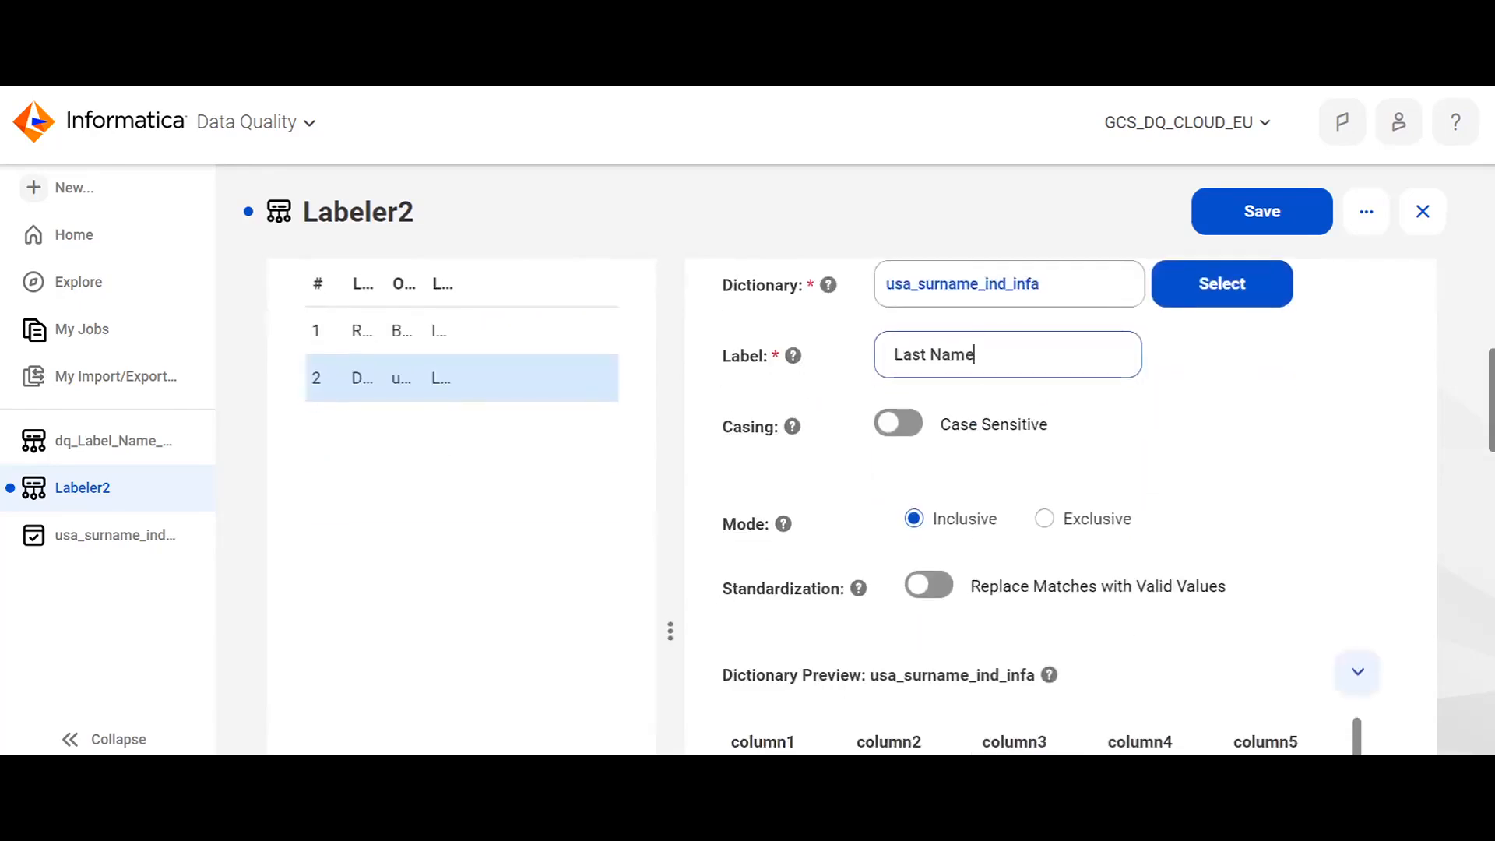
click(930, 355)
key(BackSpace)
text(_)
Step: Read the help text for the Mode setting and enable Replace Matches with Valid Values for the dictionary step
scroll(959, 432, down, 3)
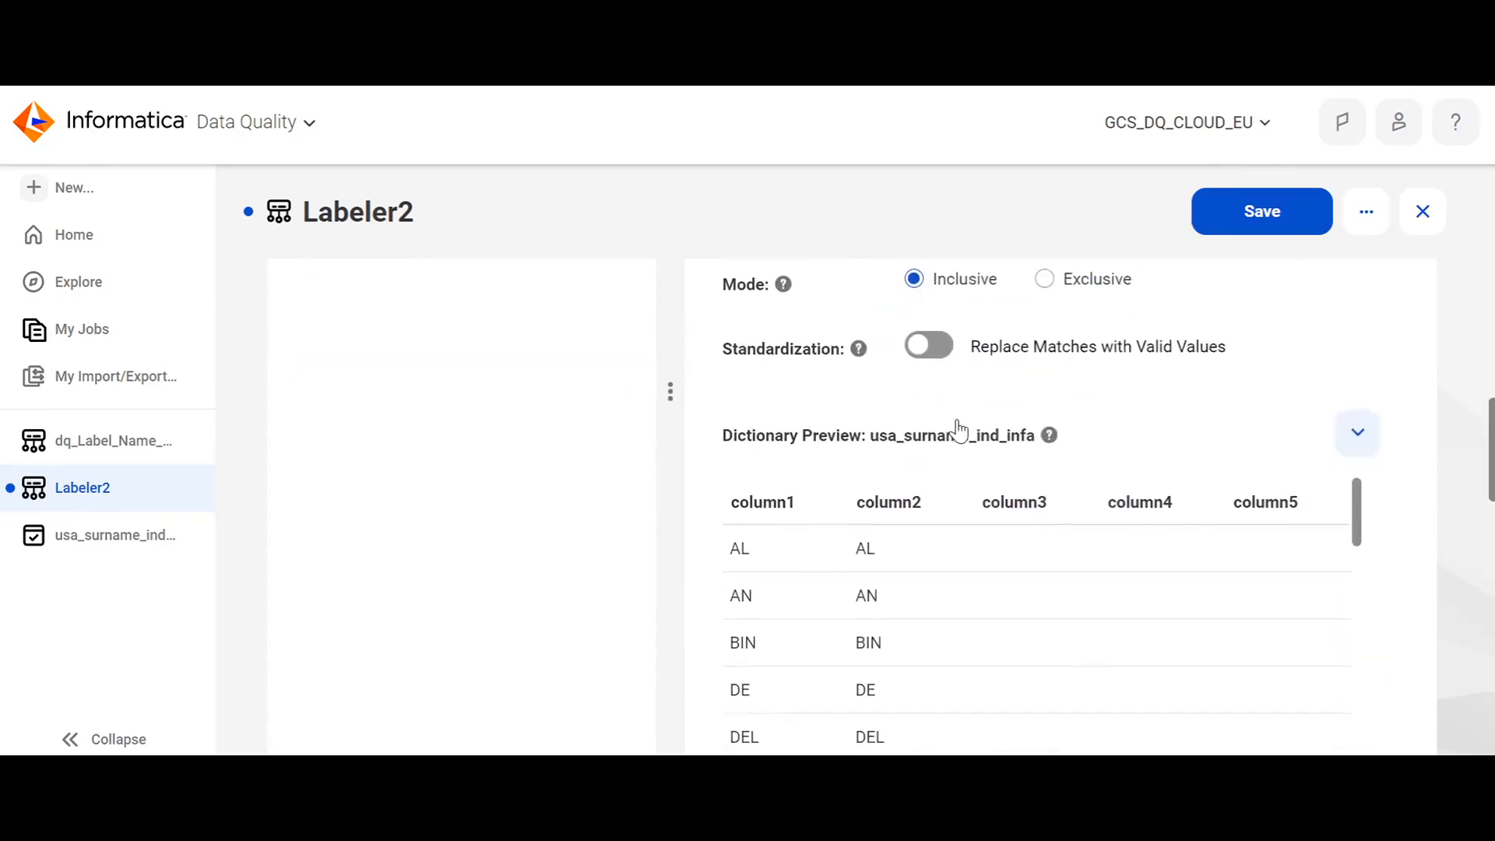
scroll(861, 600, up, 4)
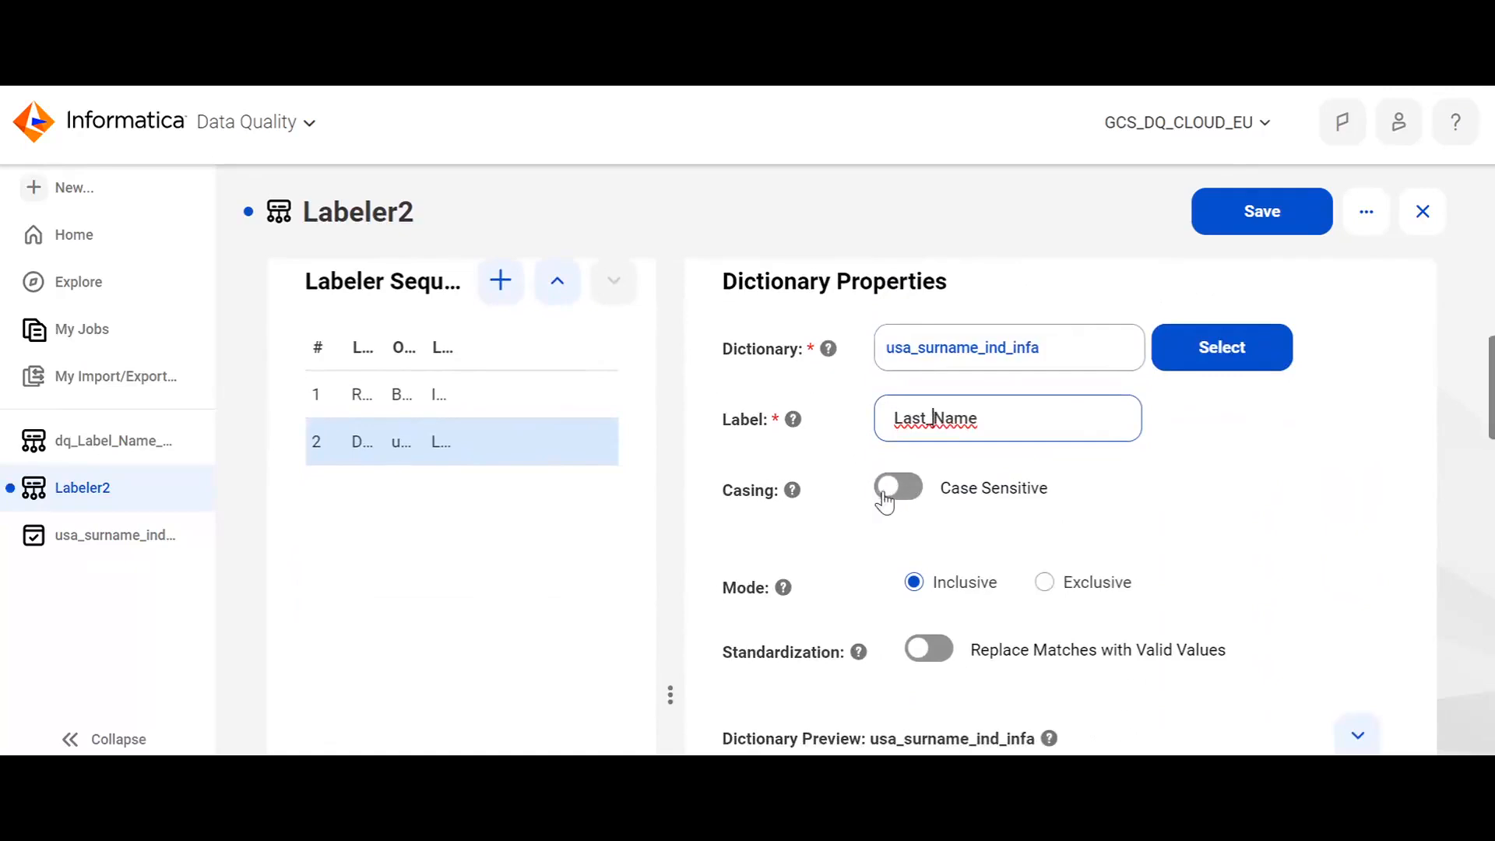
scroll(934, 506, down, 2)
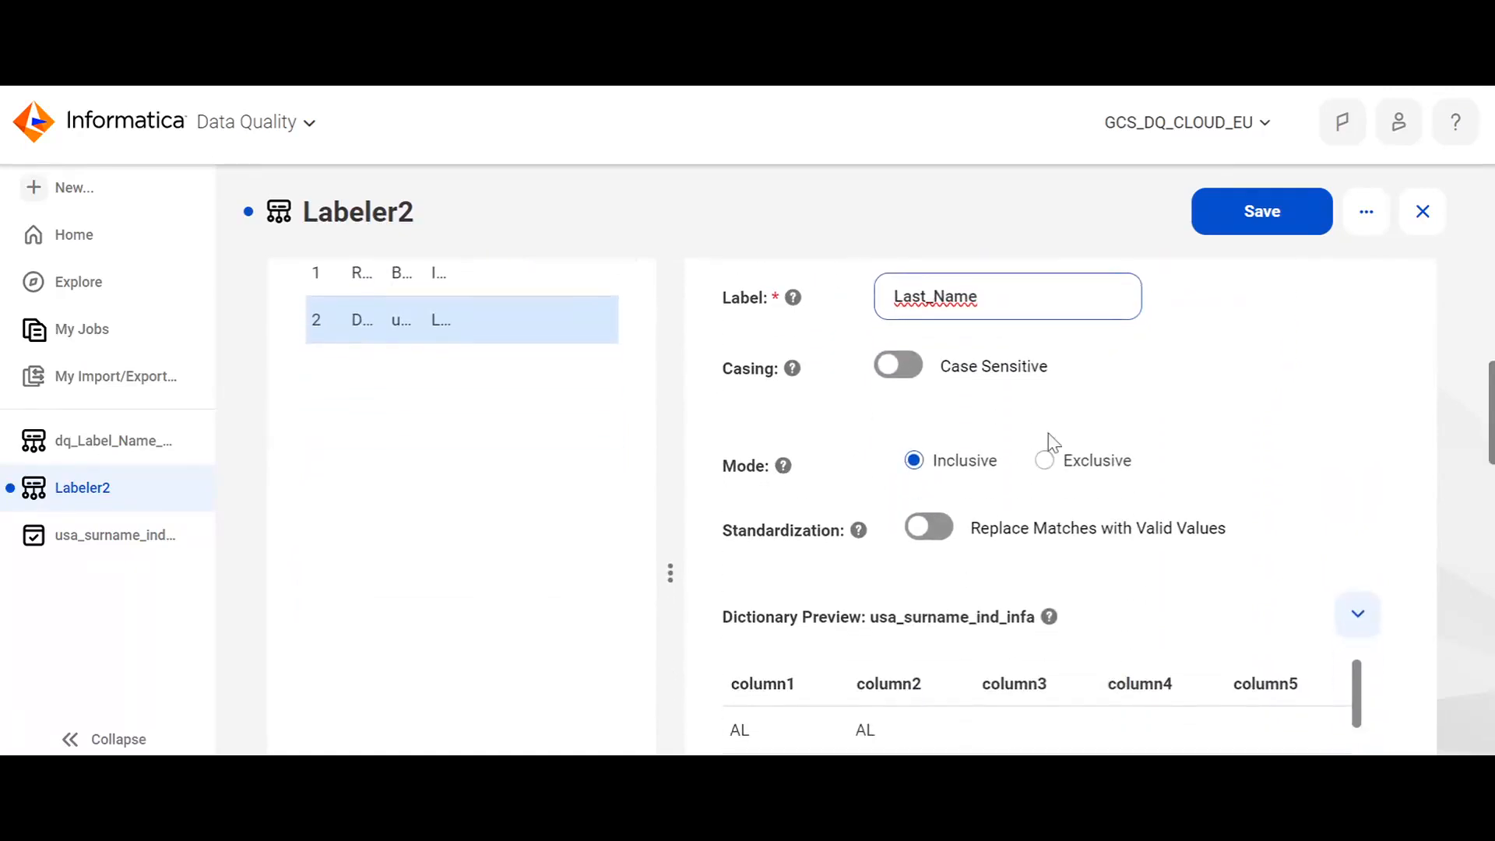
mouse_move(785, 470)
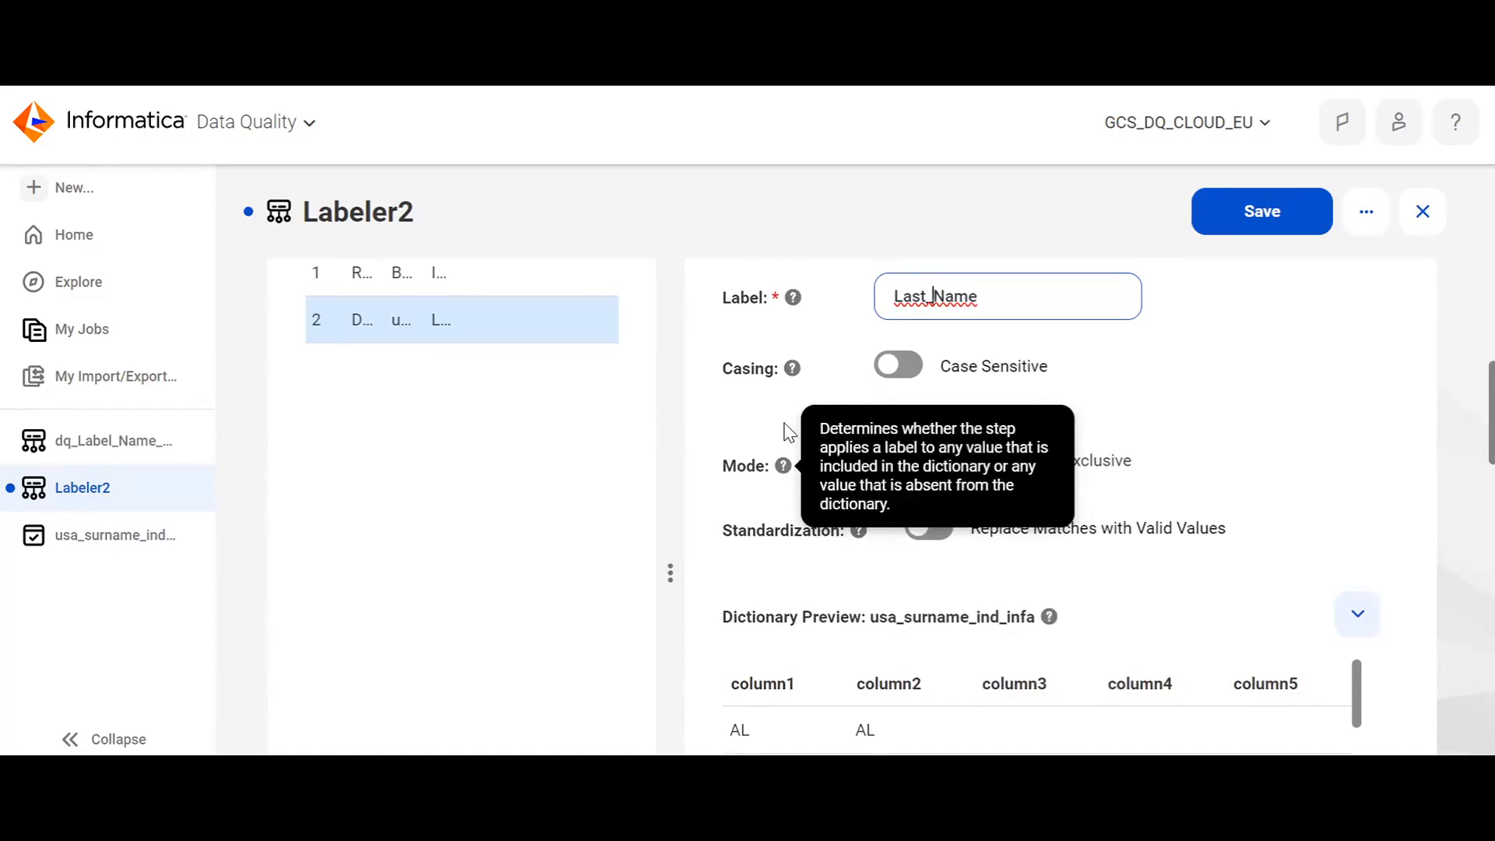
click(789, 432)
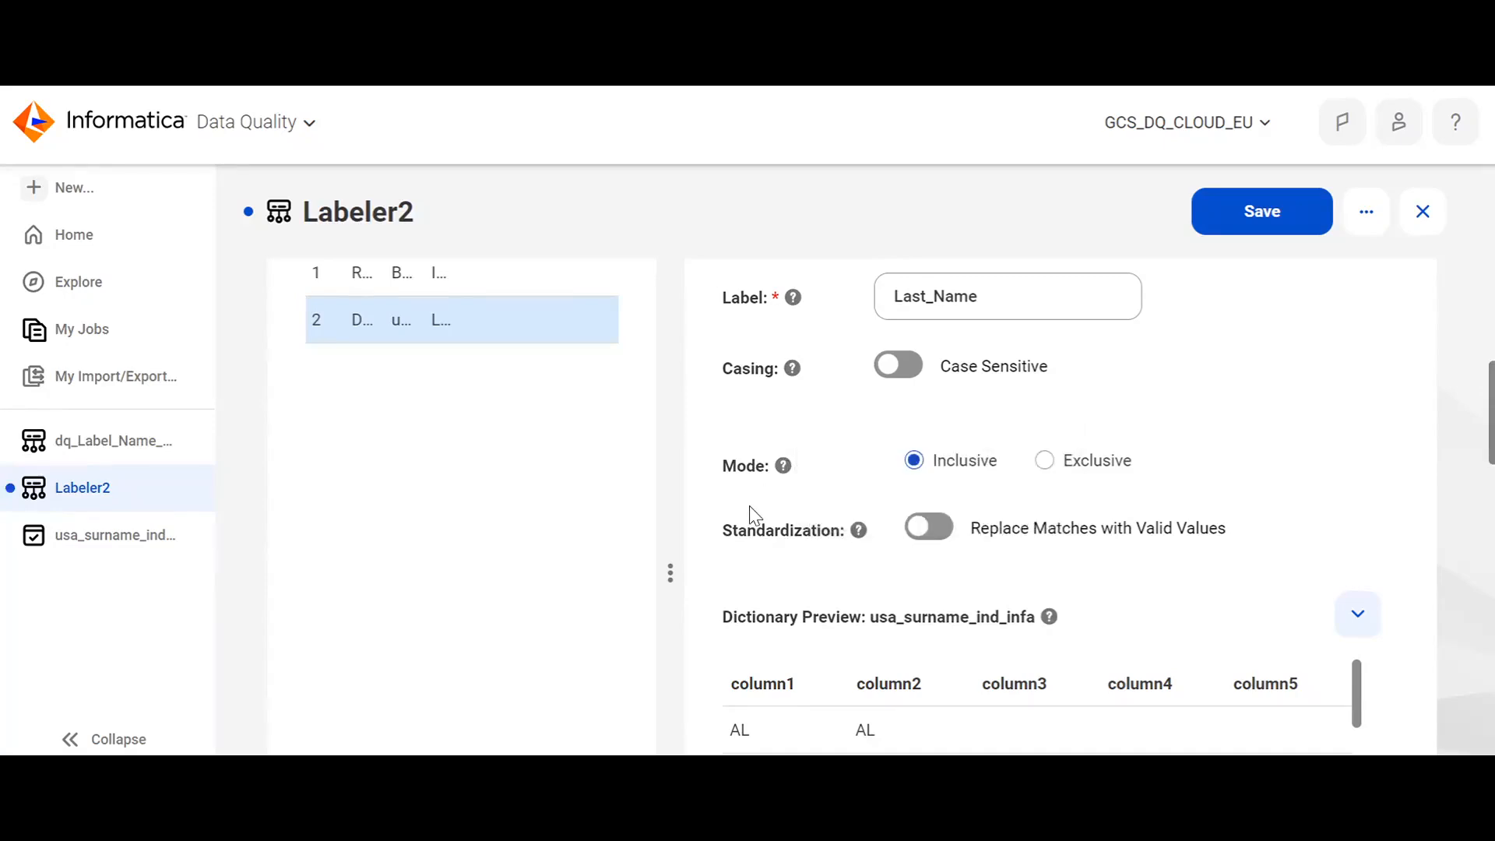
scroll(752, 515, down, 2)
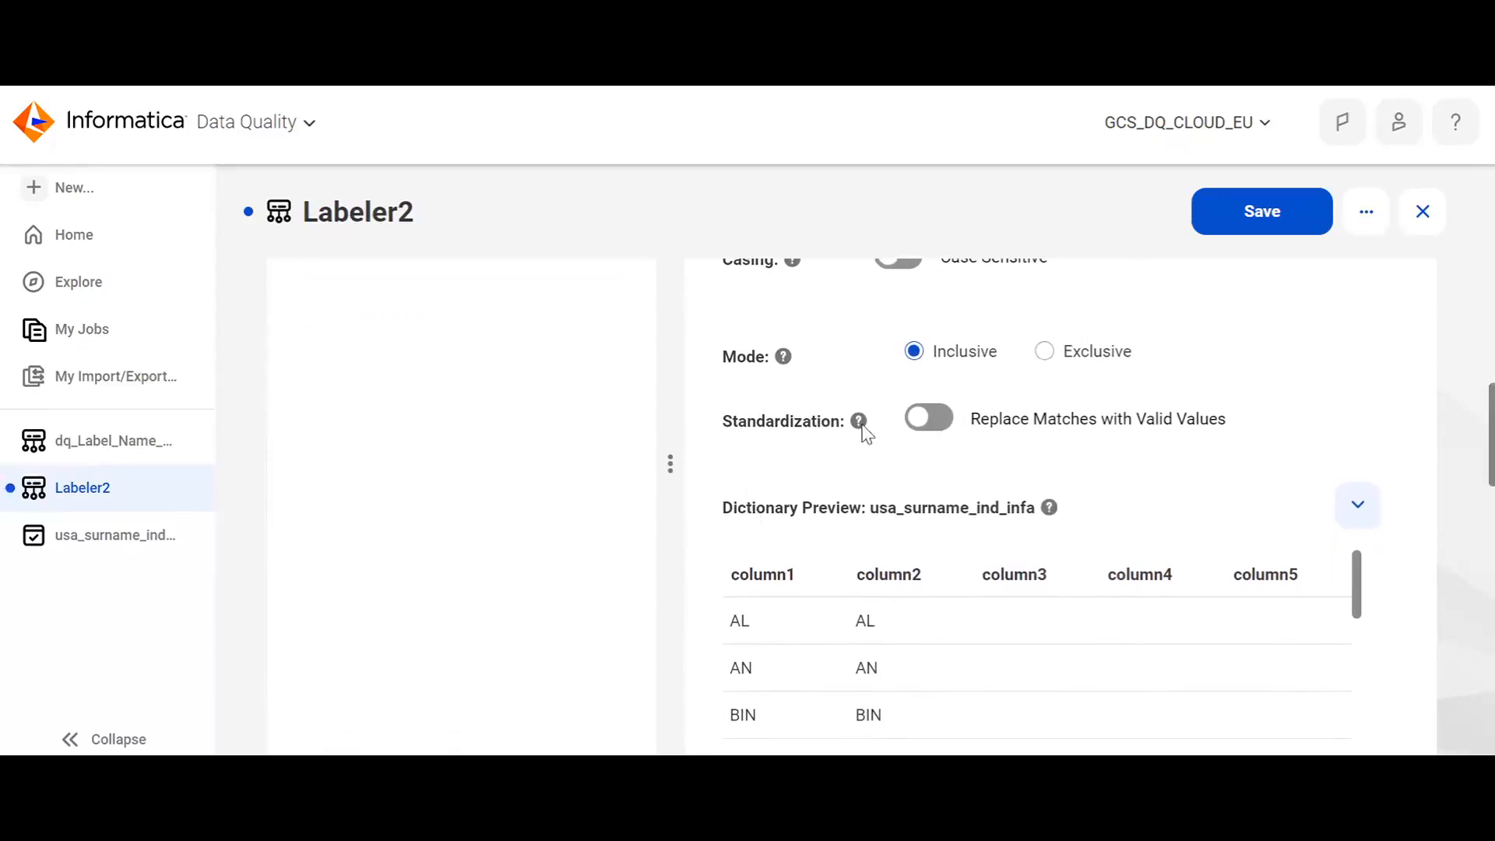
click(930, 419)
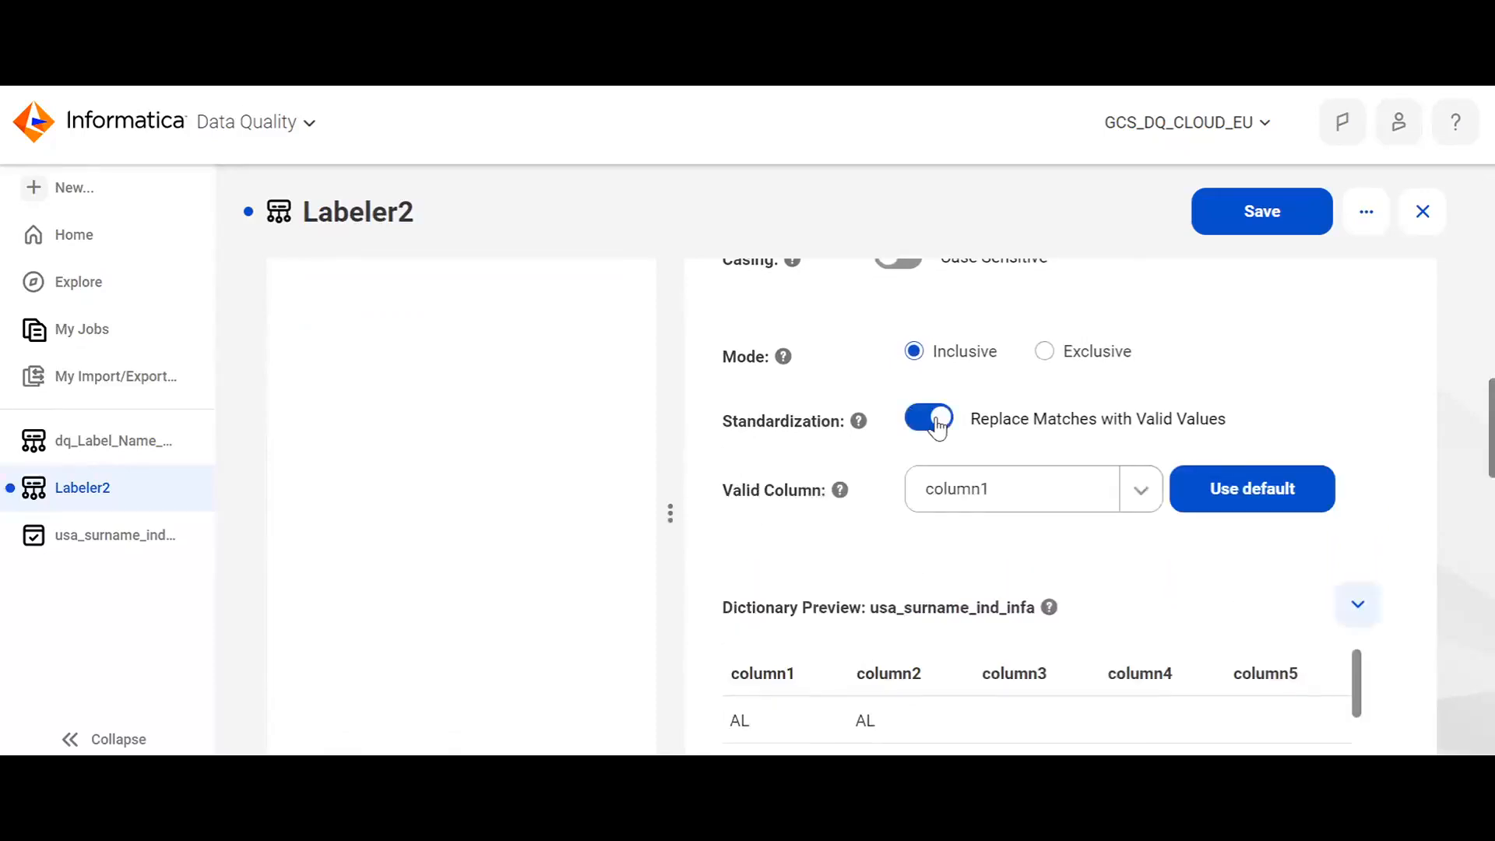
Step: Compare the values across the columns of the usa_surname_ind_infa dictionary preview
scroll(936, 424, down, 4)
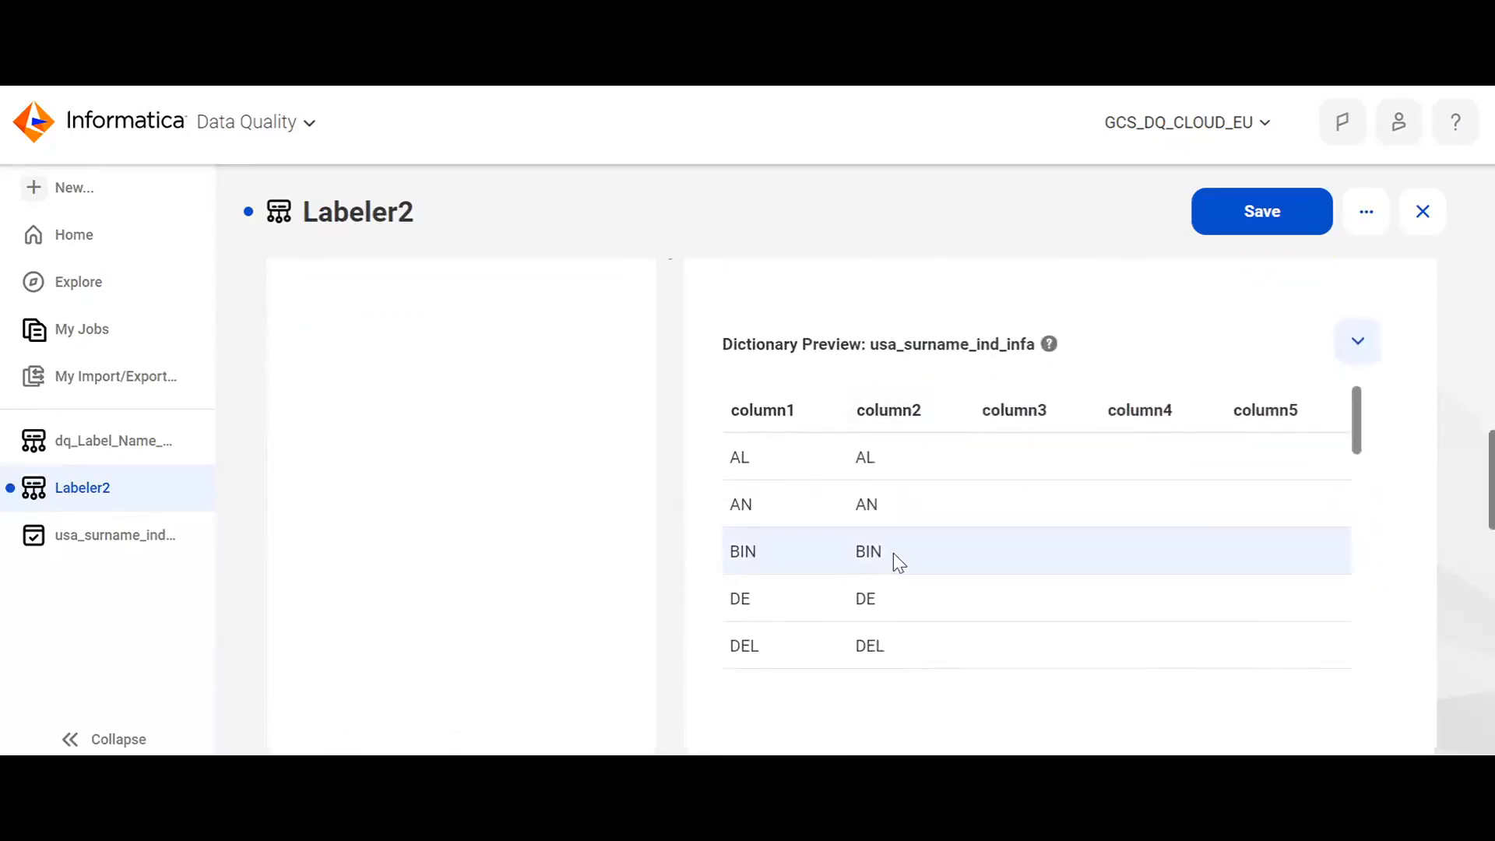
scroll(894, 553, down, 10)
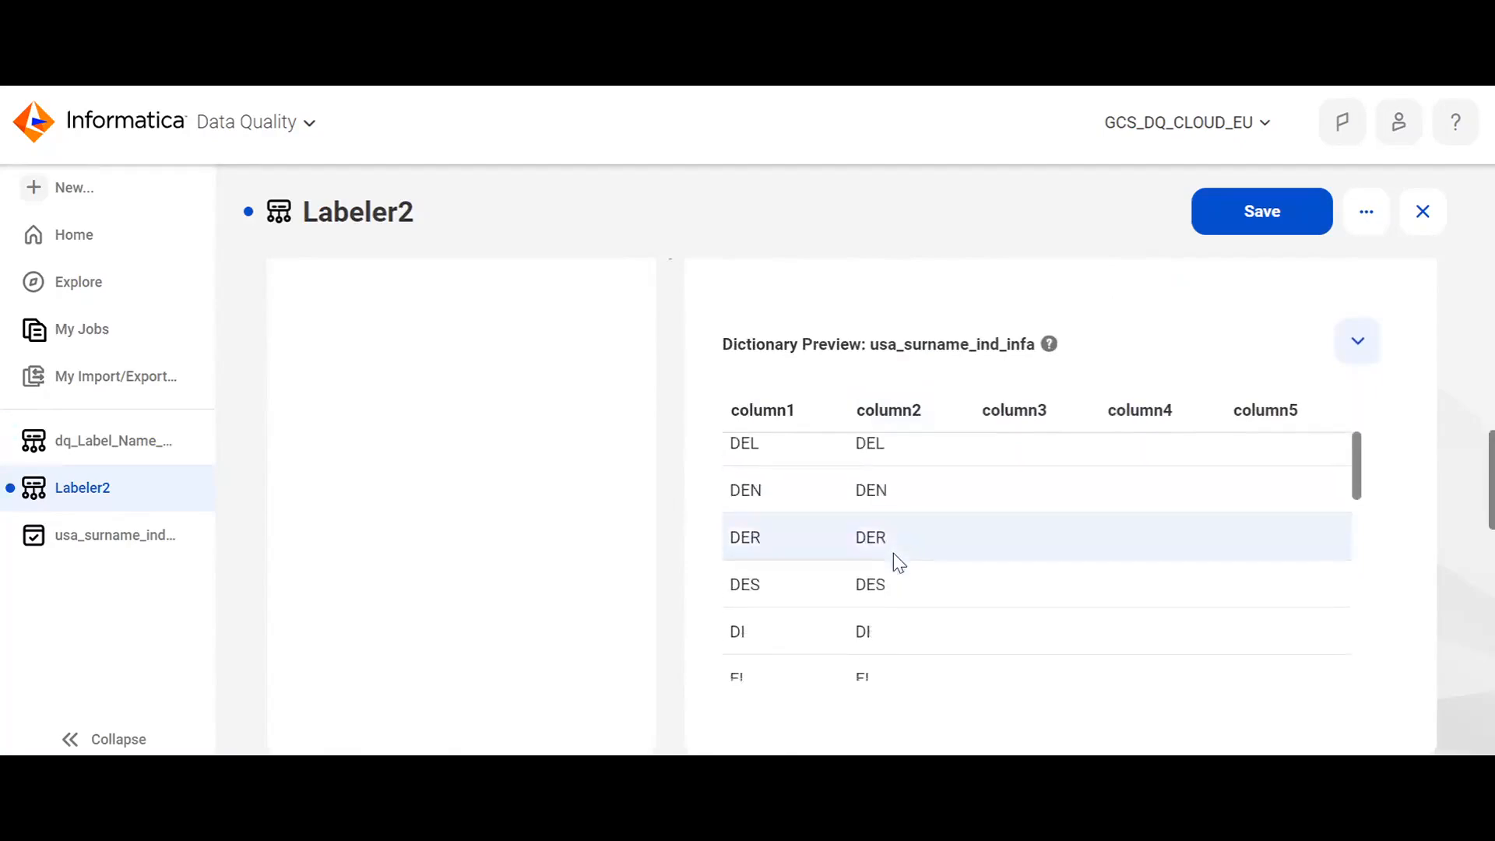
scroll(894, 553, down, 5)
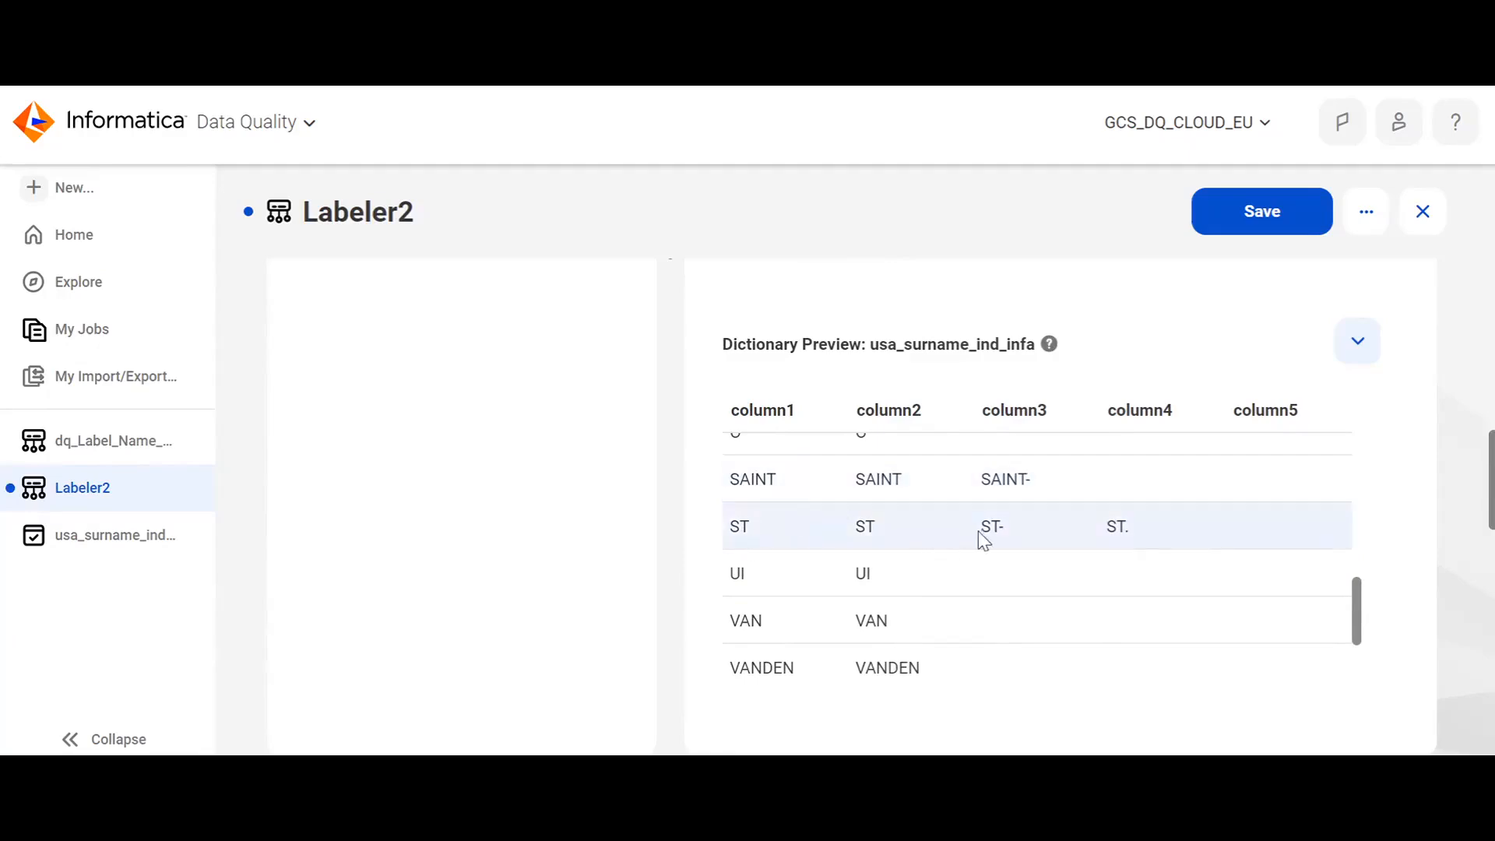
scroll(1093, 547, up, 1)
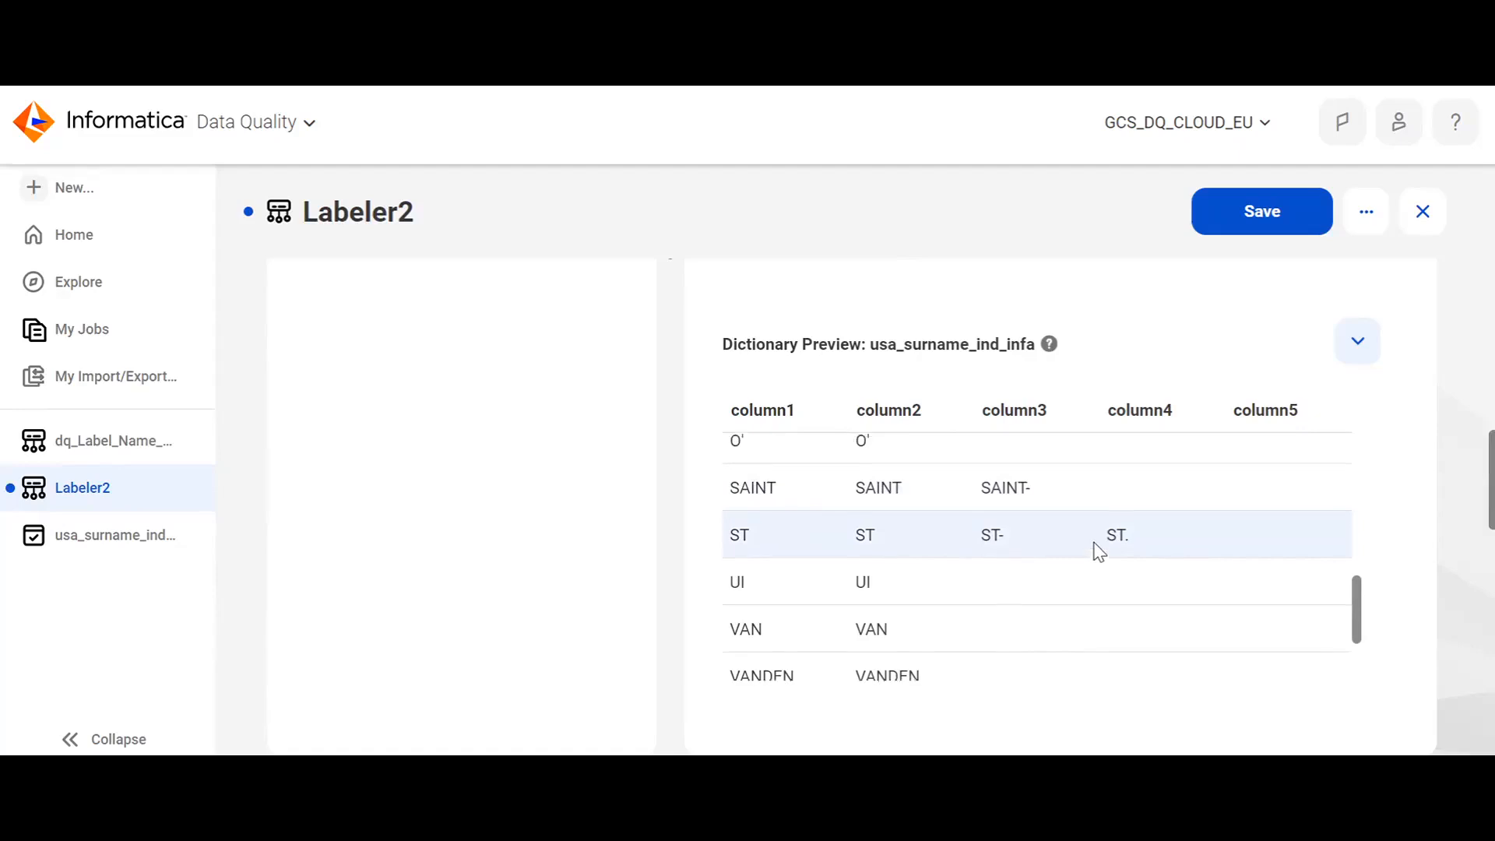
scroll(1090, 427, up, 2)
scroll(1089, 427, down, 2)
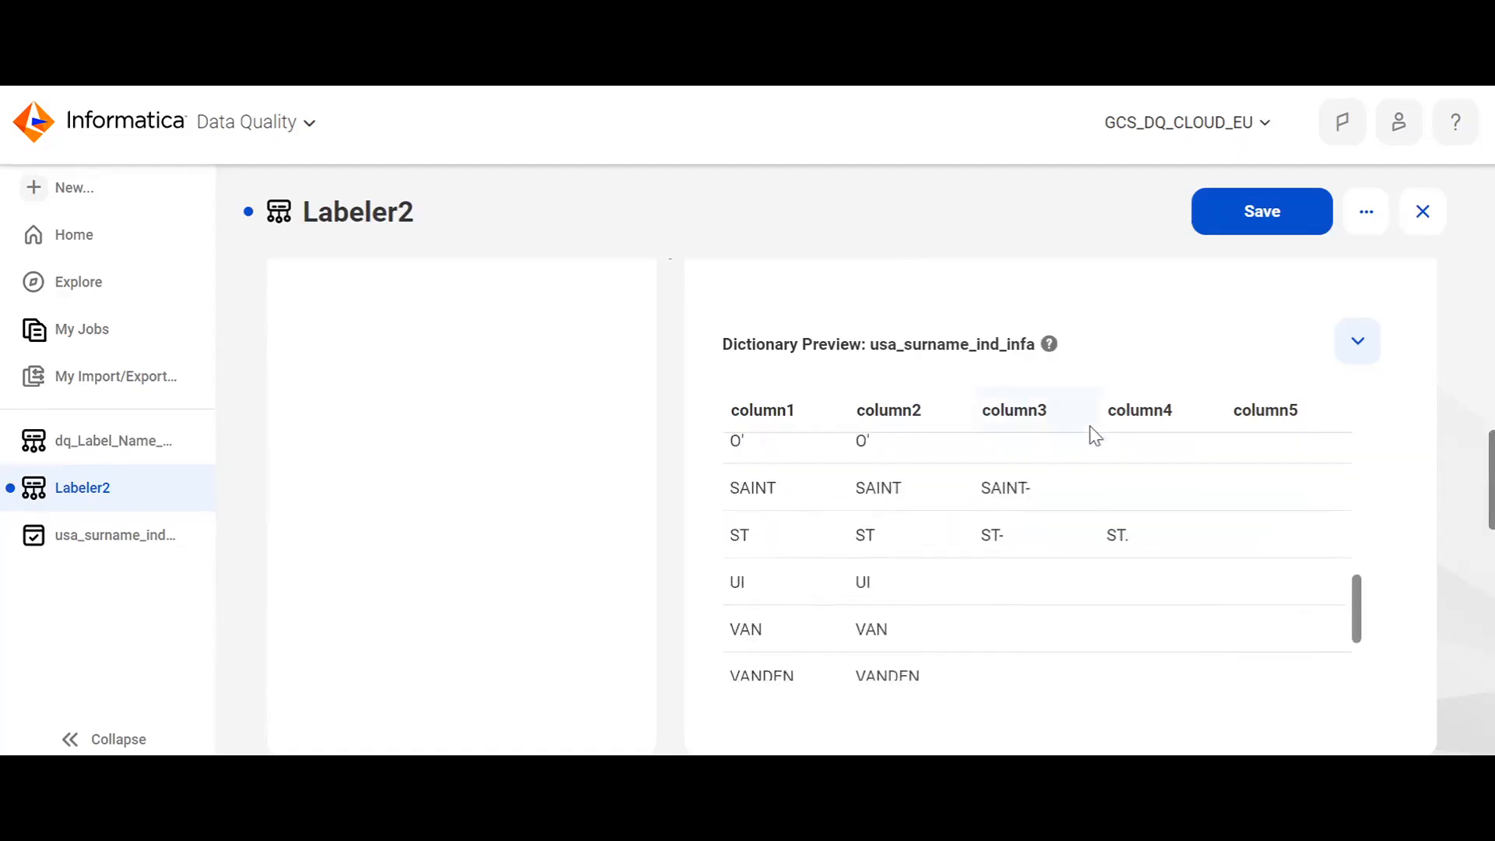
Step: Review the Valid Column setting alongside the surname dictionary's preview entries, from the first row to the end of the list
scroll(1090, 427, up, 4)
scroll(1094, 436, up, 5)
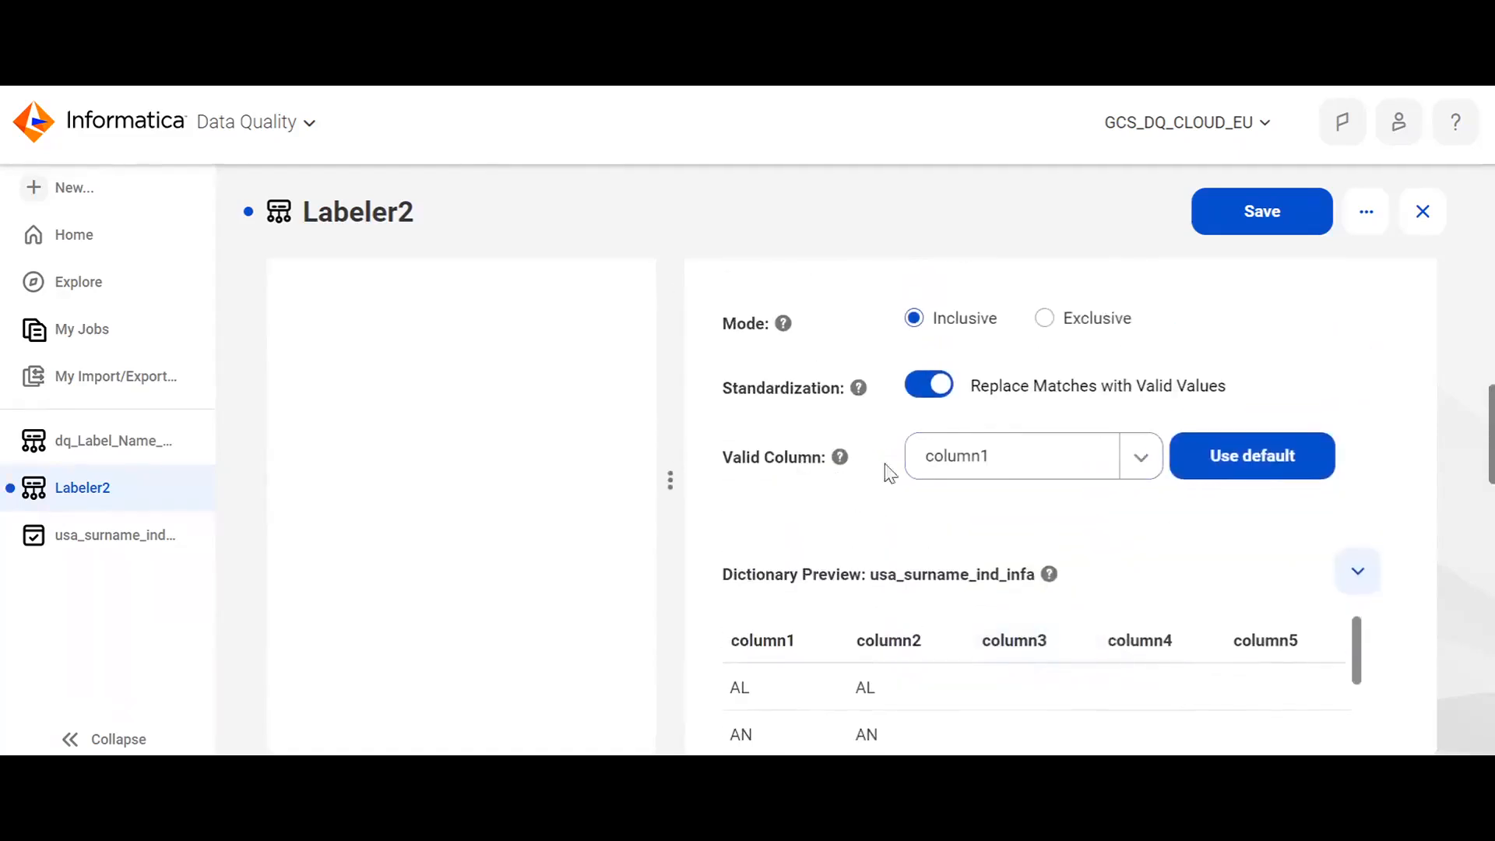
scroll(872, 506, down, 4)
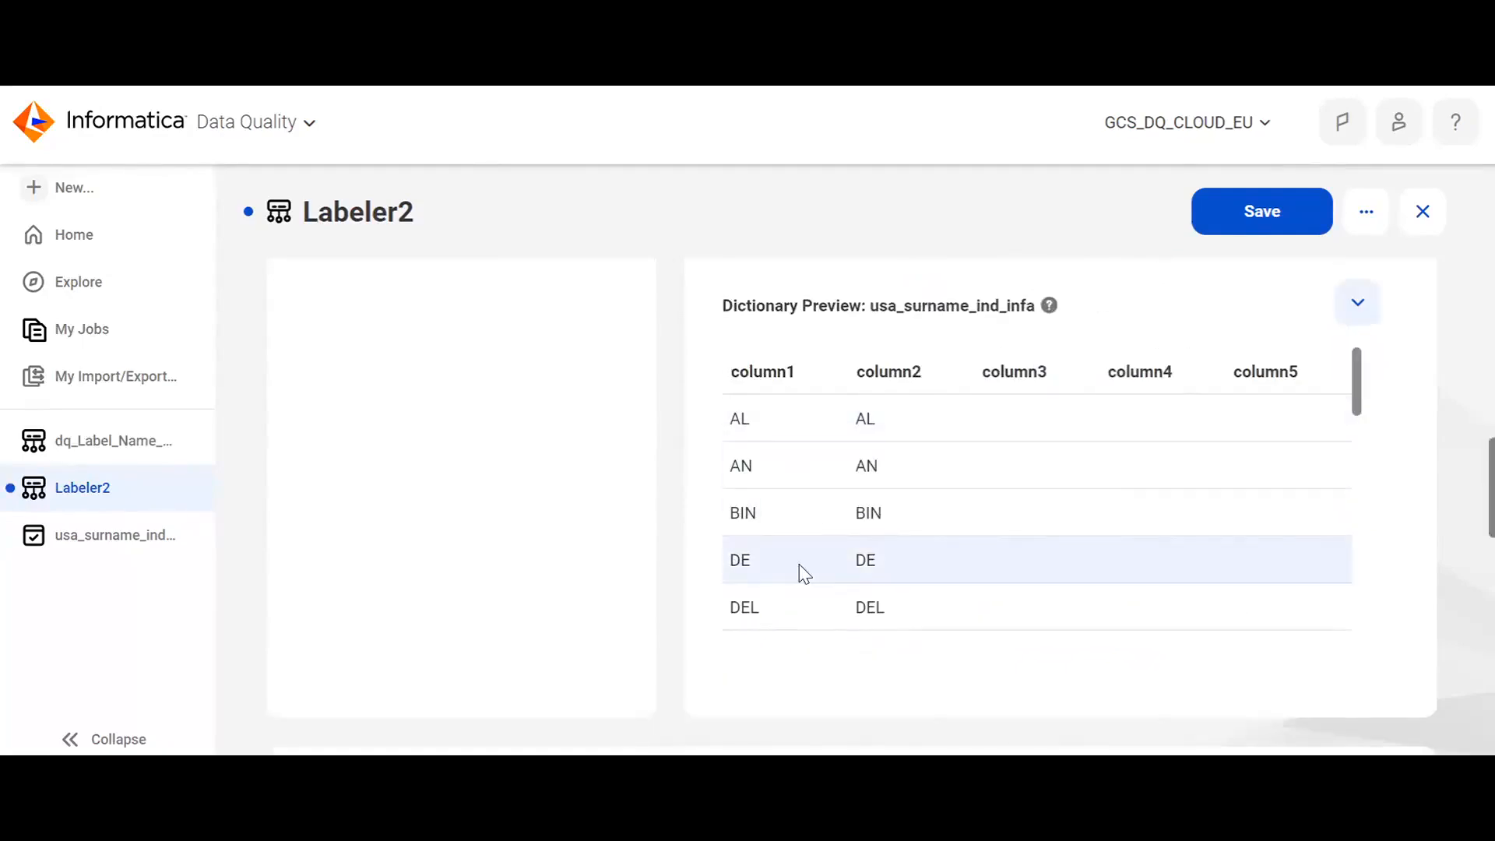
scroll(802, 574, down, 3)
scroll(803, 574, down, 4)
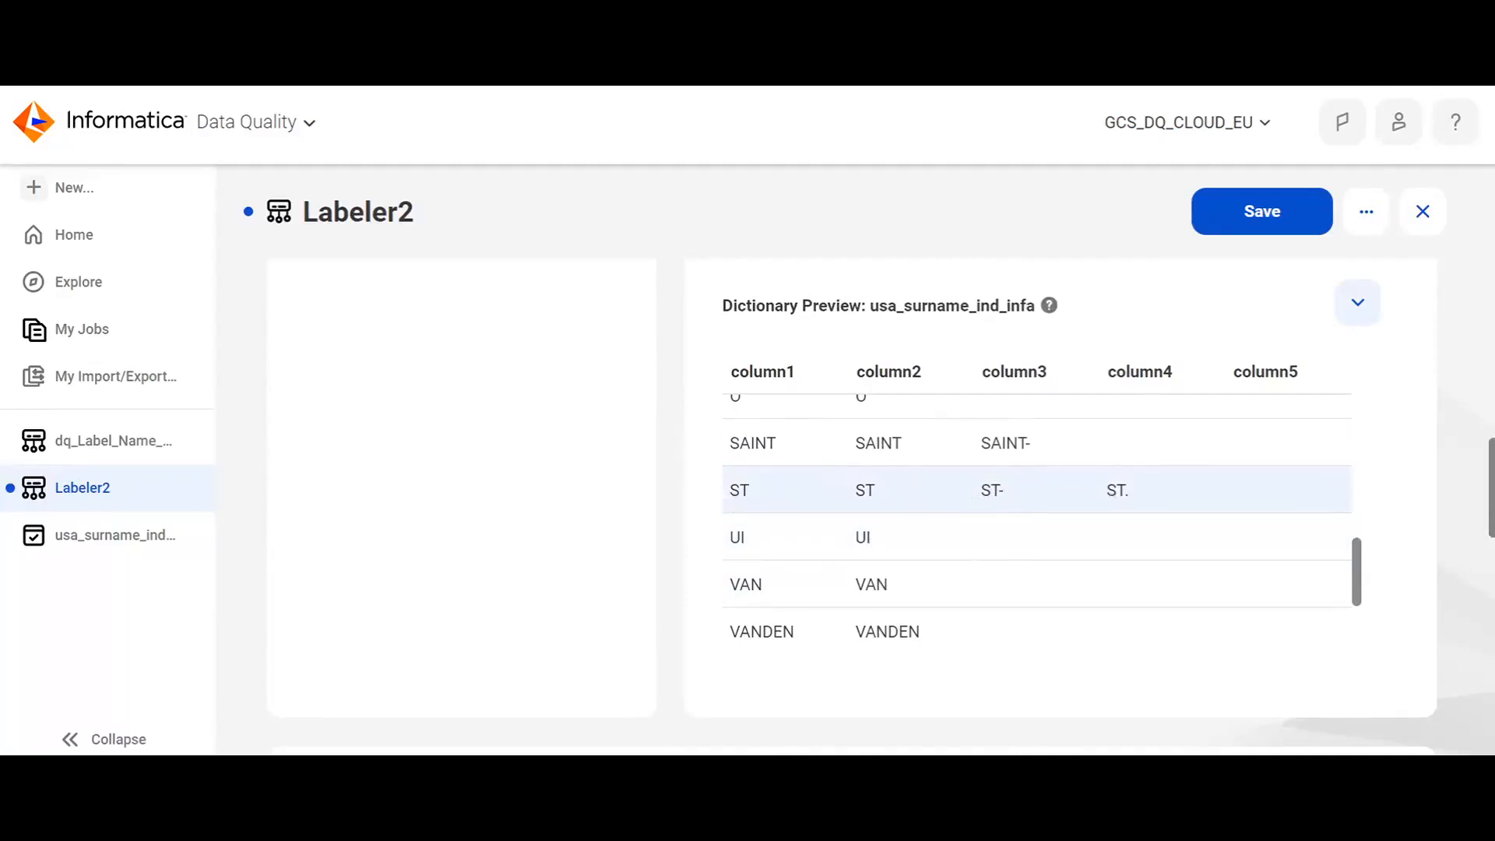
scroll(743, 495, down, 5)
scroll(743, 495, up, 10)
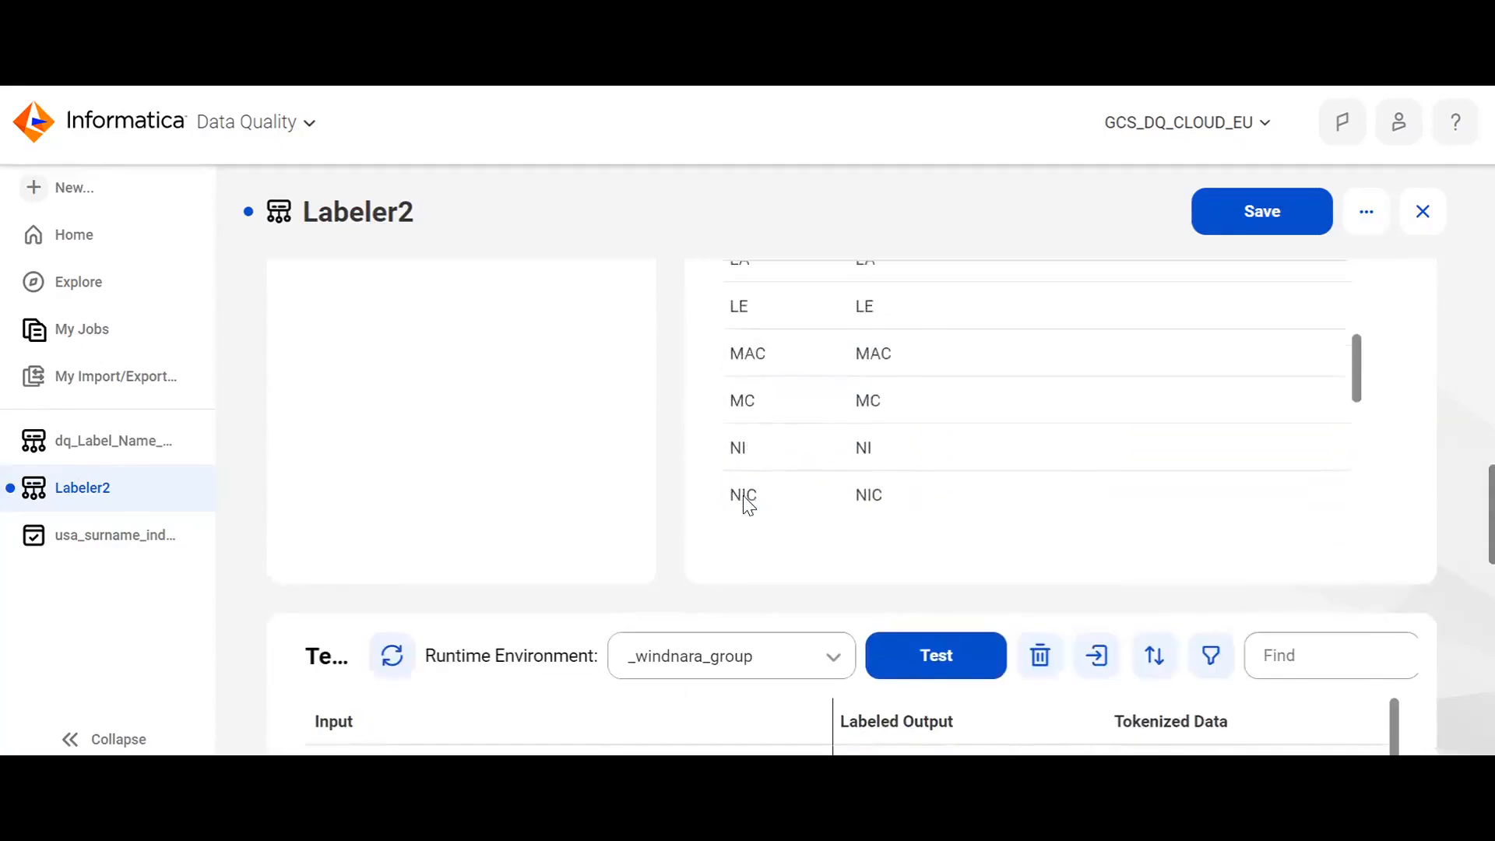
scroll(697, 728, up, 6)
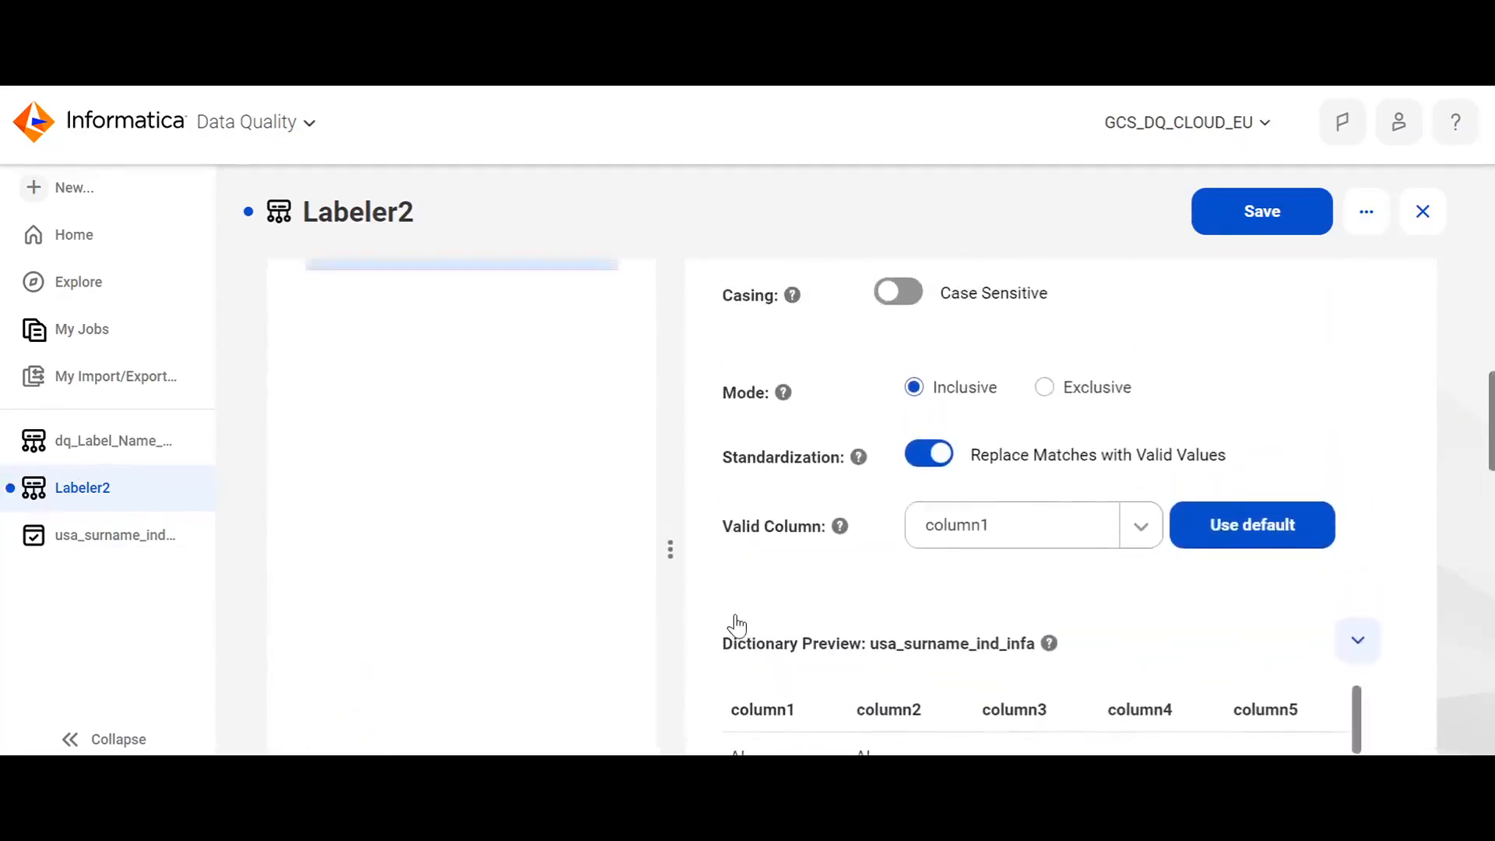
scroll(731, 624, down, 3)
scroll(737, 624, down, 10)
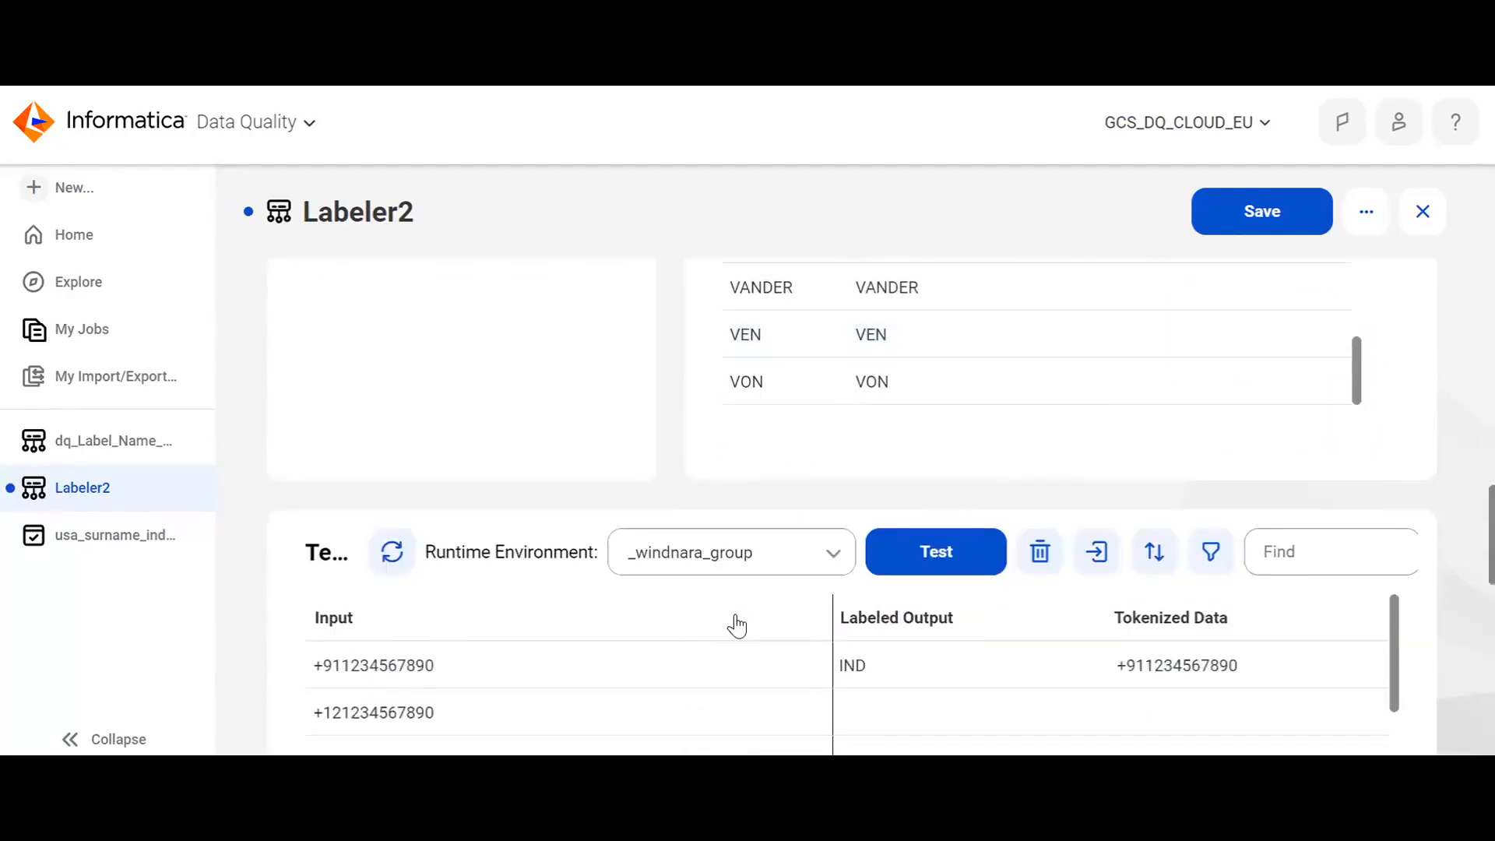
scroll(534, 384, down, 3)
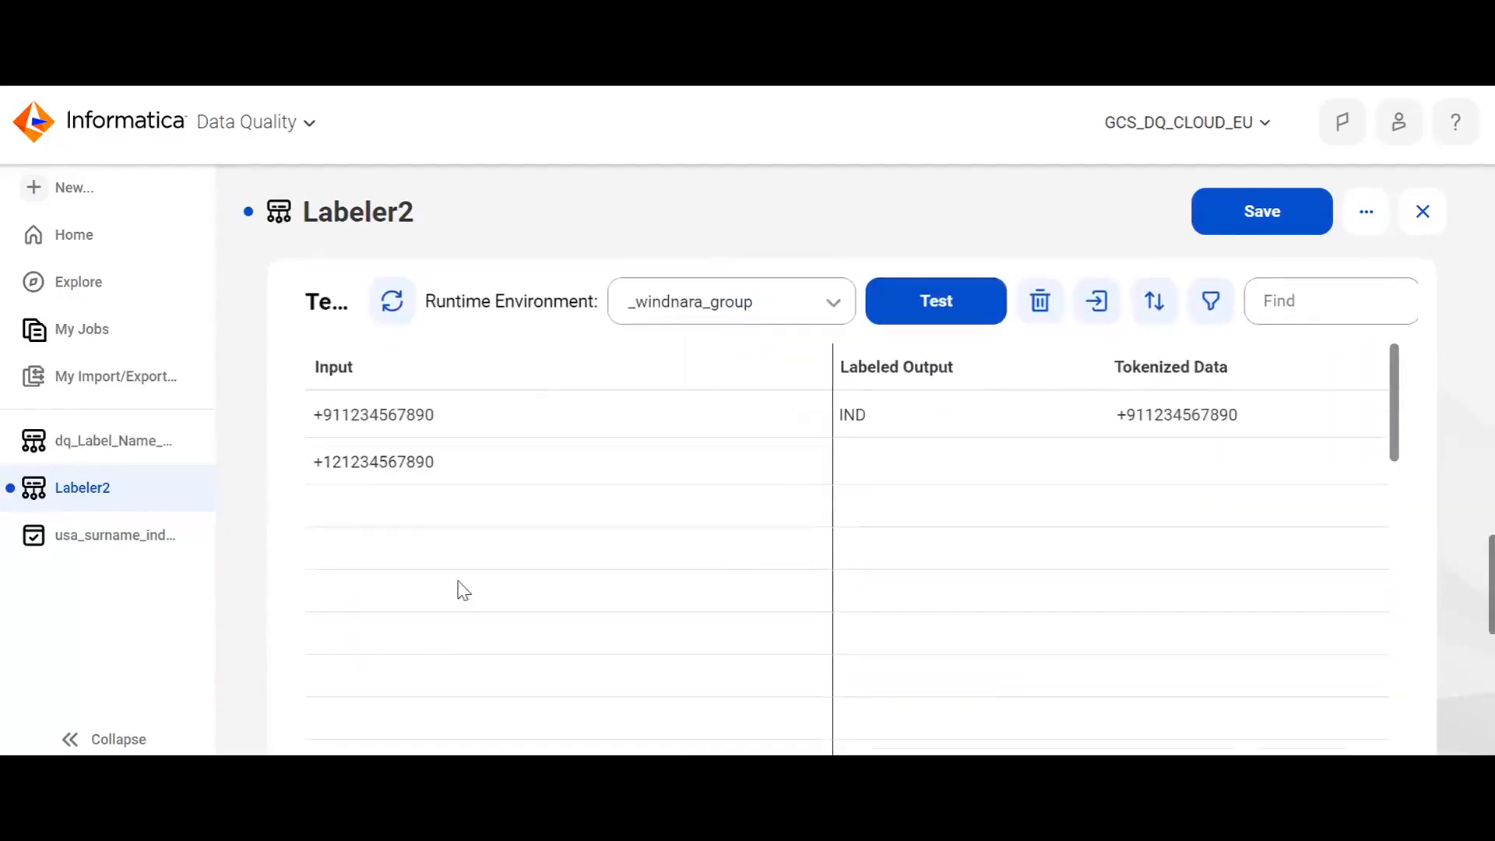
Step: Add two sample names as test inputs below the phone numbers, one beginning with ST. and one beginning with AL
click(376, 507)
scroll(376, 506, up, 15)
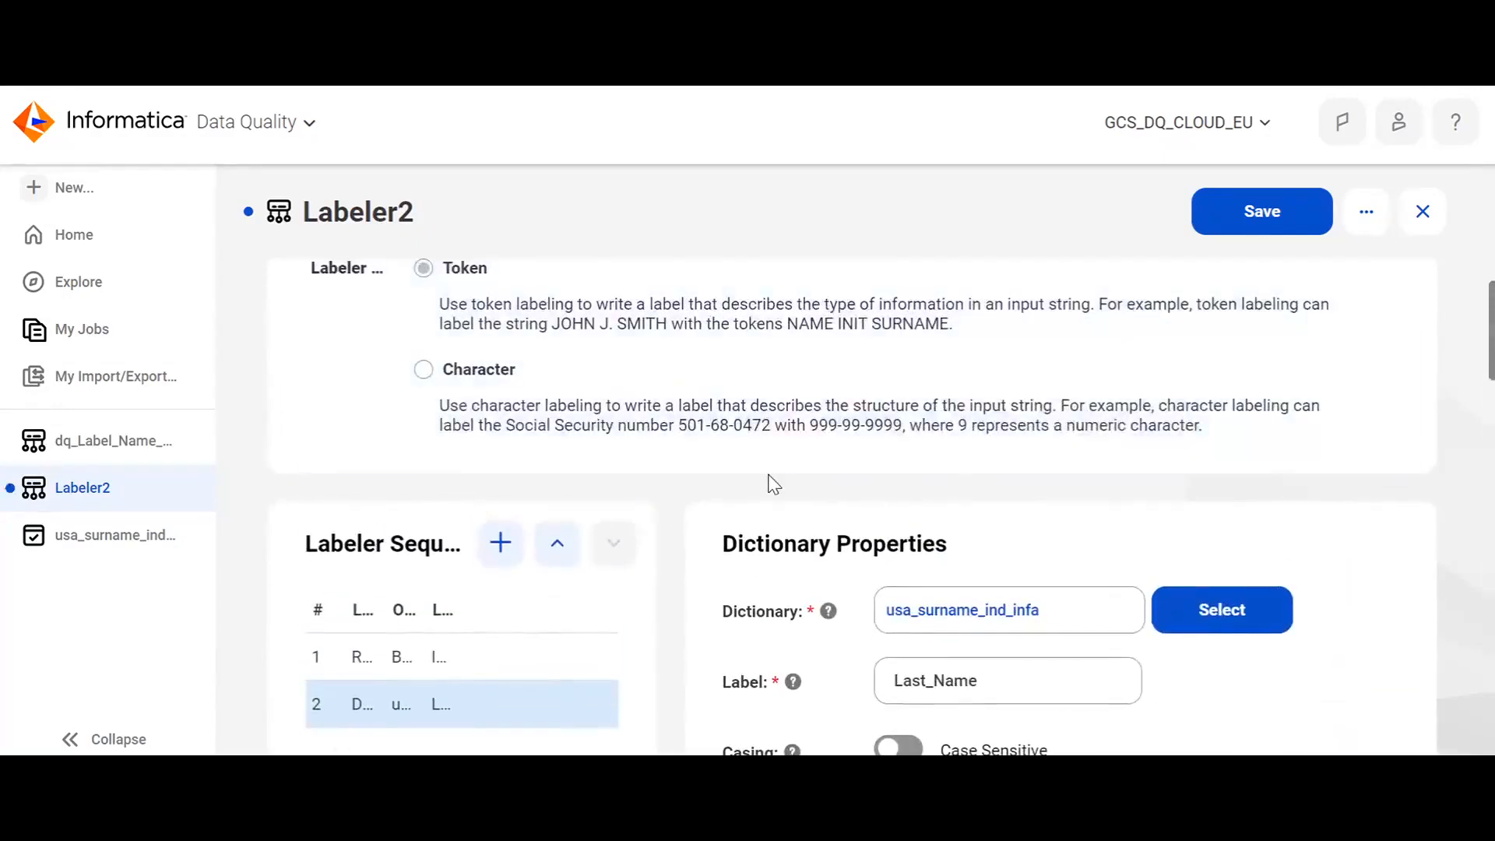
scroll(769, 484, down, 12)
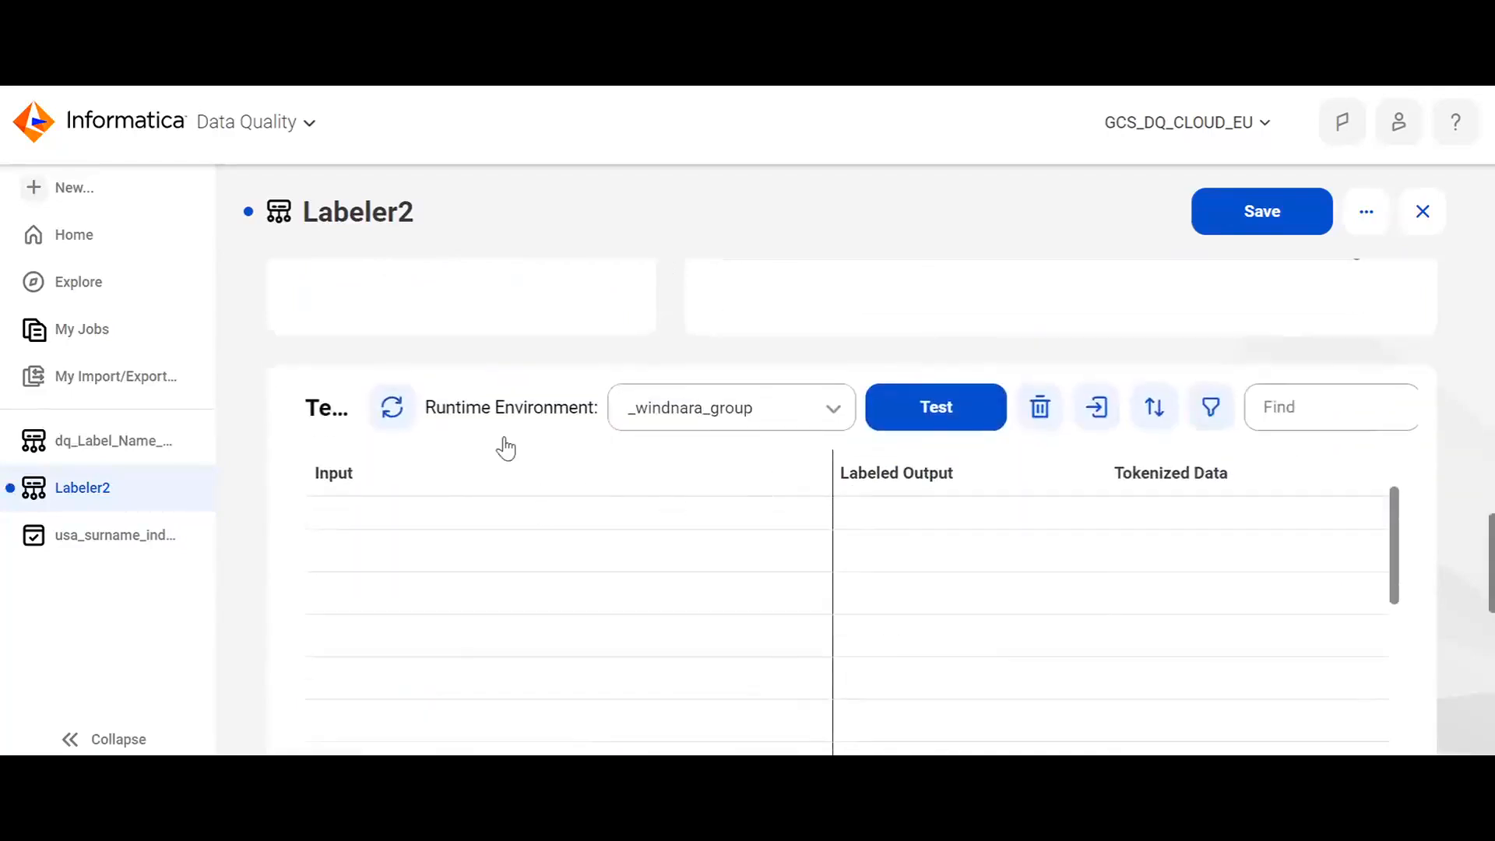
scroll(474, 537, down, 3)
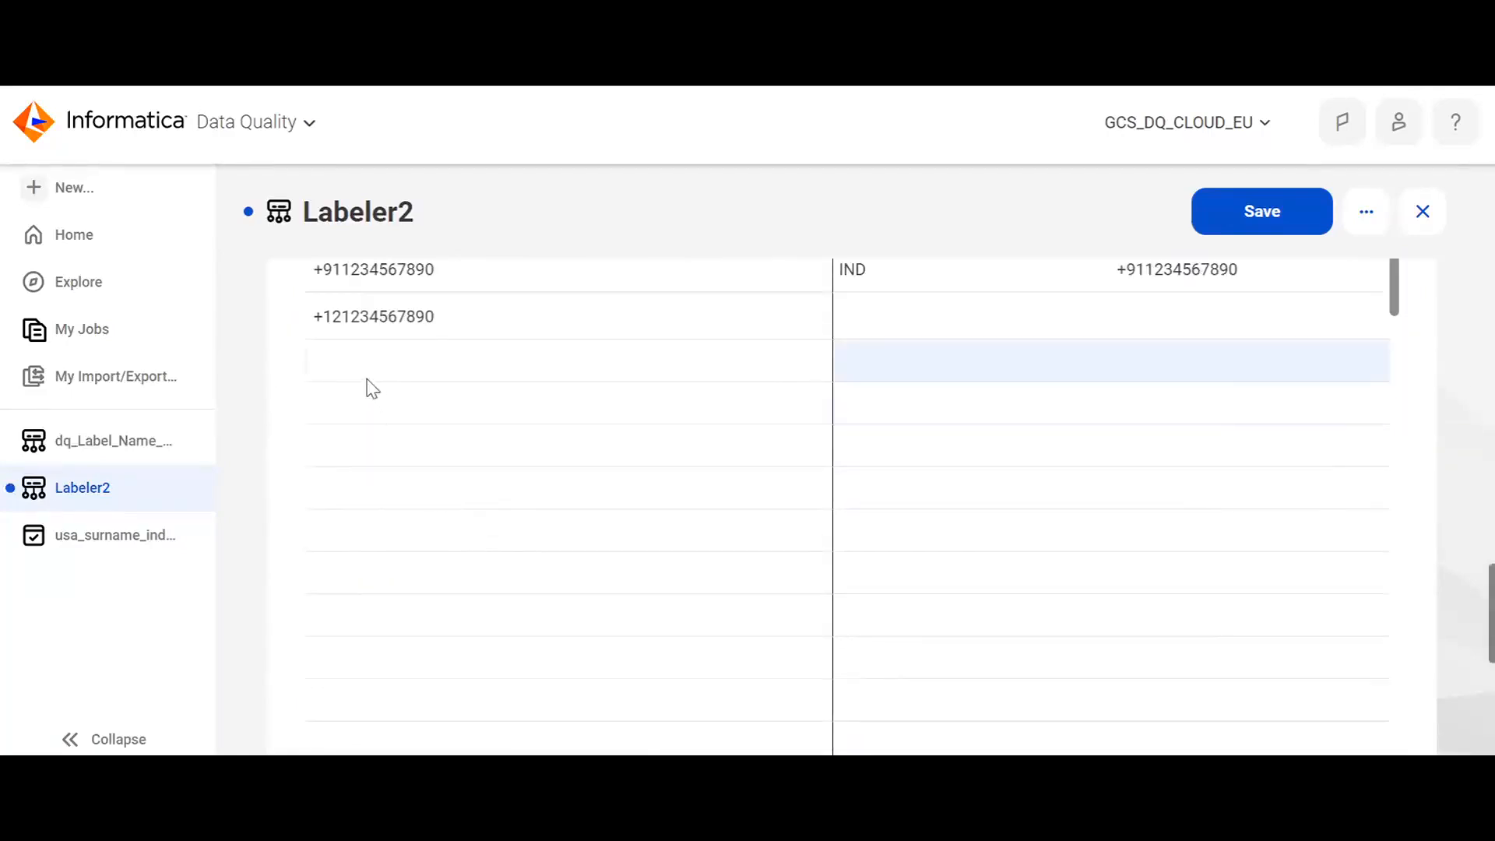
click(367, 372)
text(ST>)
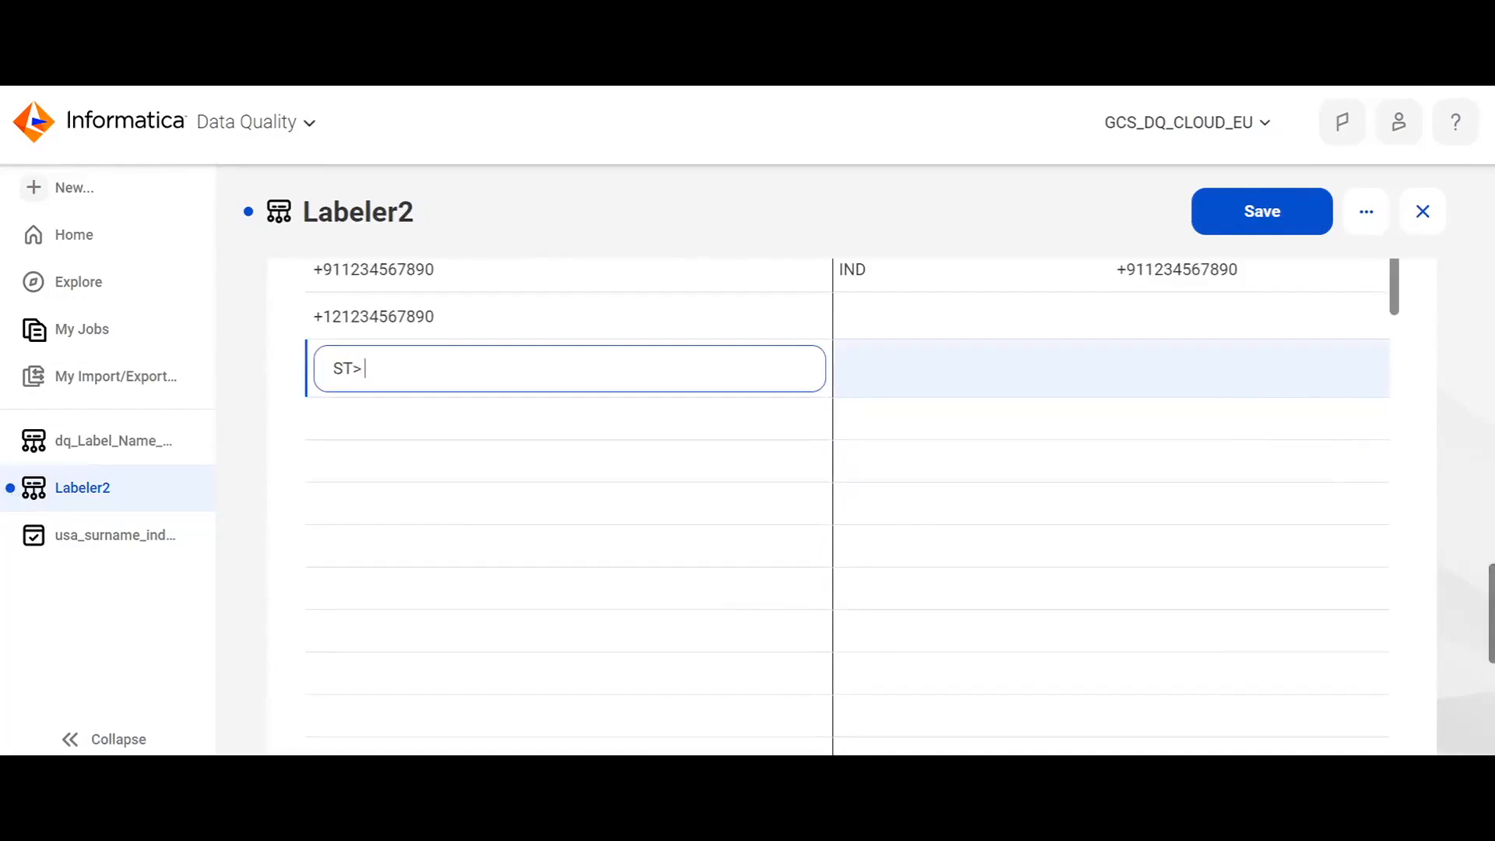
key(BackSpace)
text(T>)
text( Jhon)
click(357, 414)
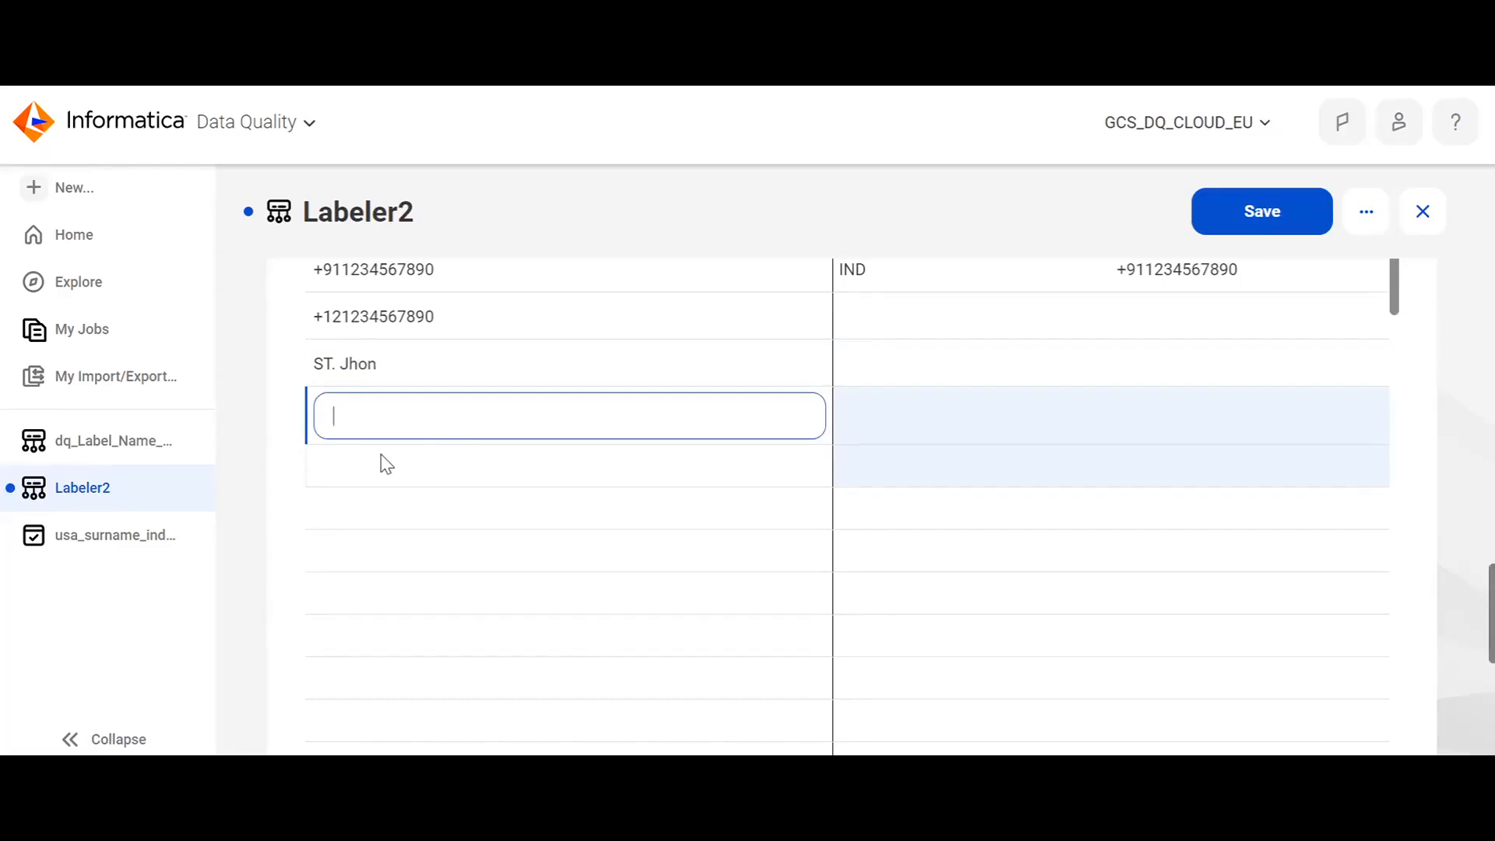
text(AL Pachino)
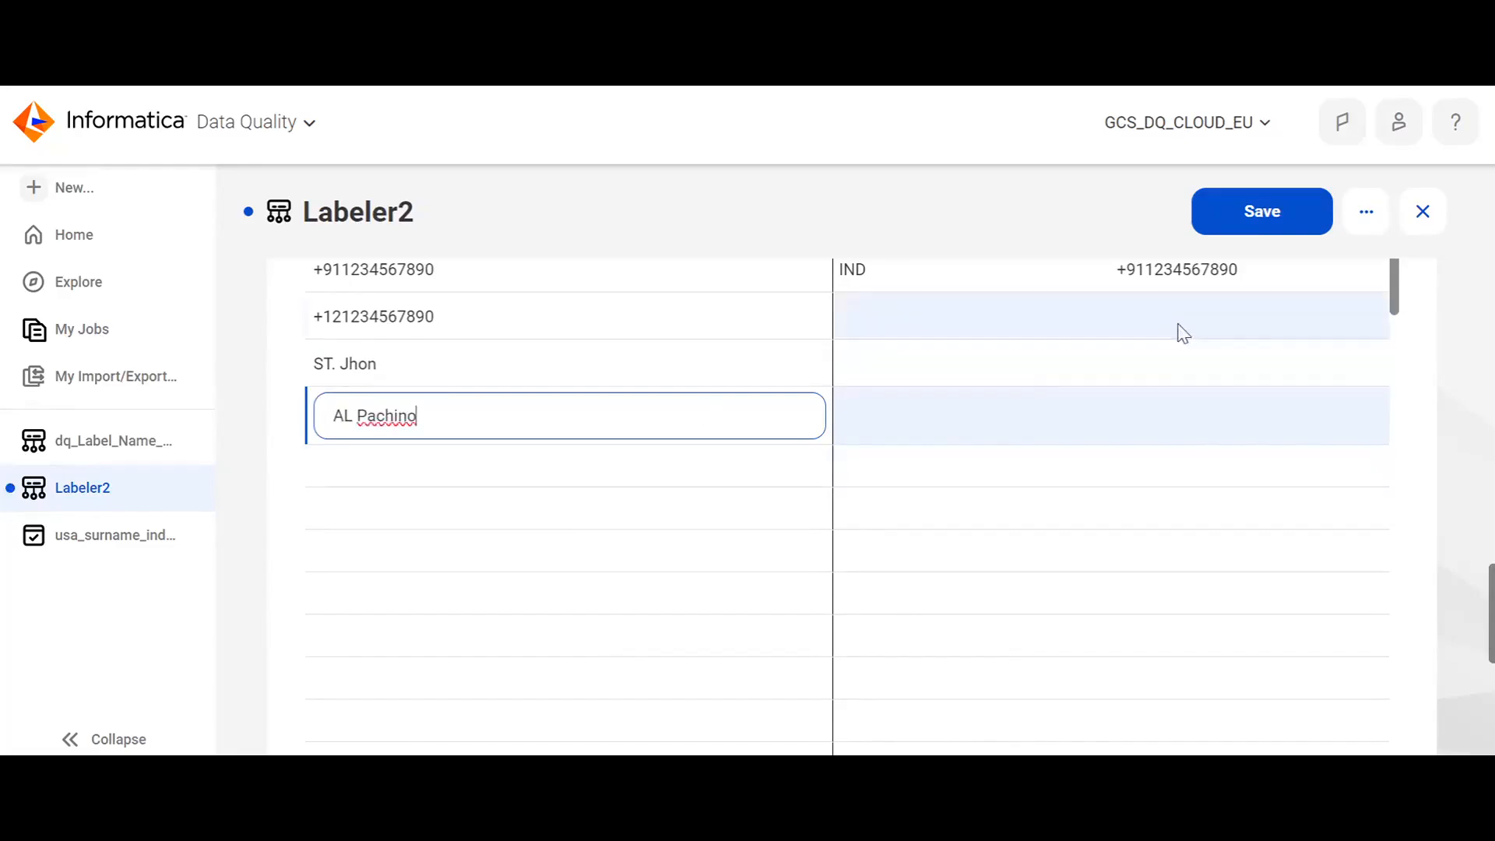
Step: Run the labeler test on the sample inputs and compare the labeled output and tokenized data with the surname dictionary
scroll(1163, 349, up, 5)
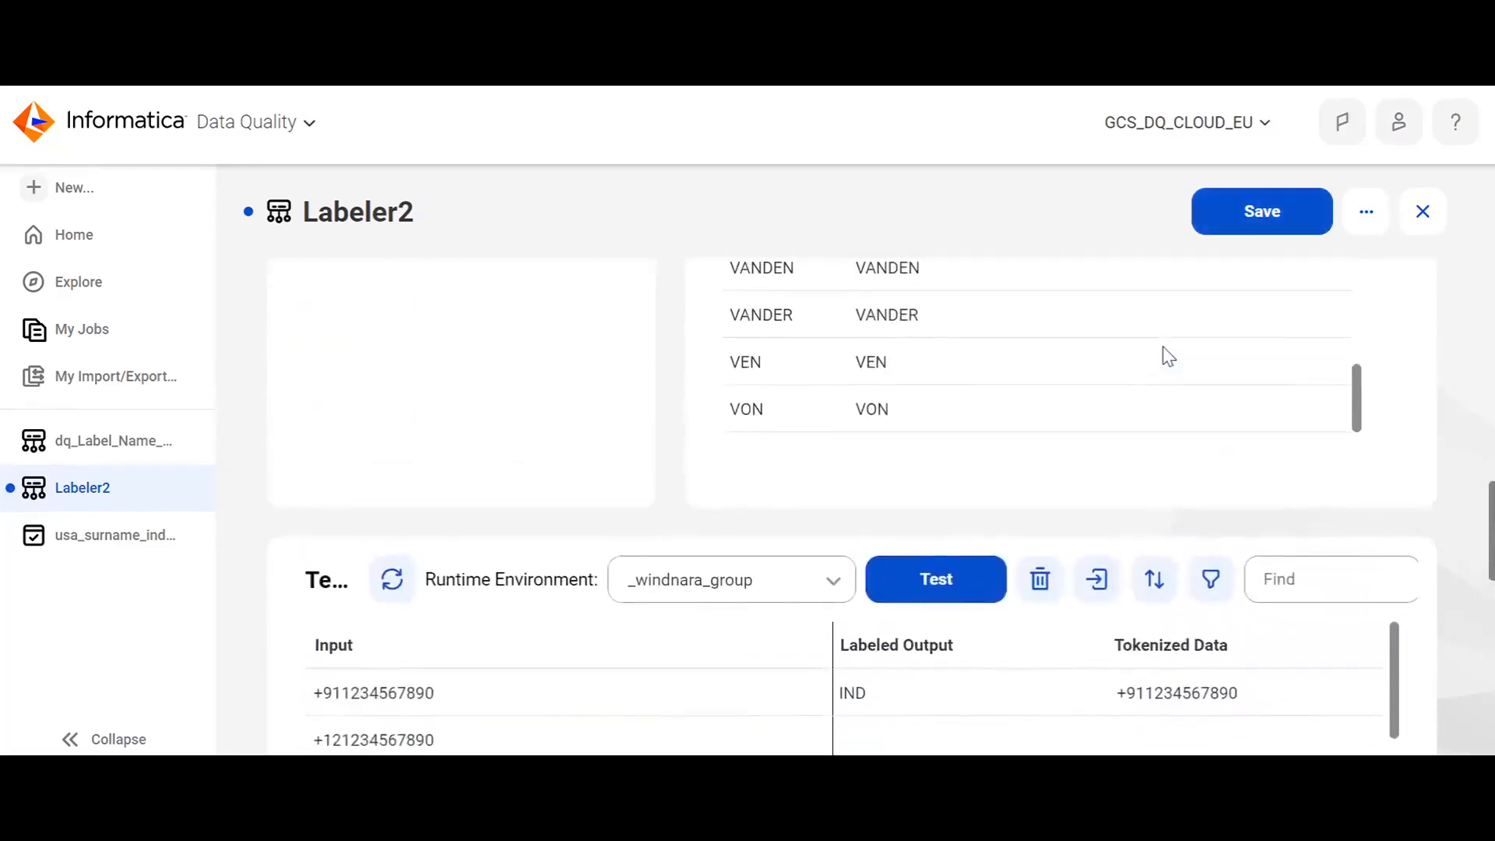
click(939, 595)
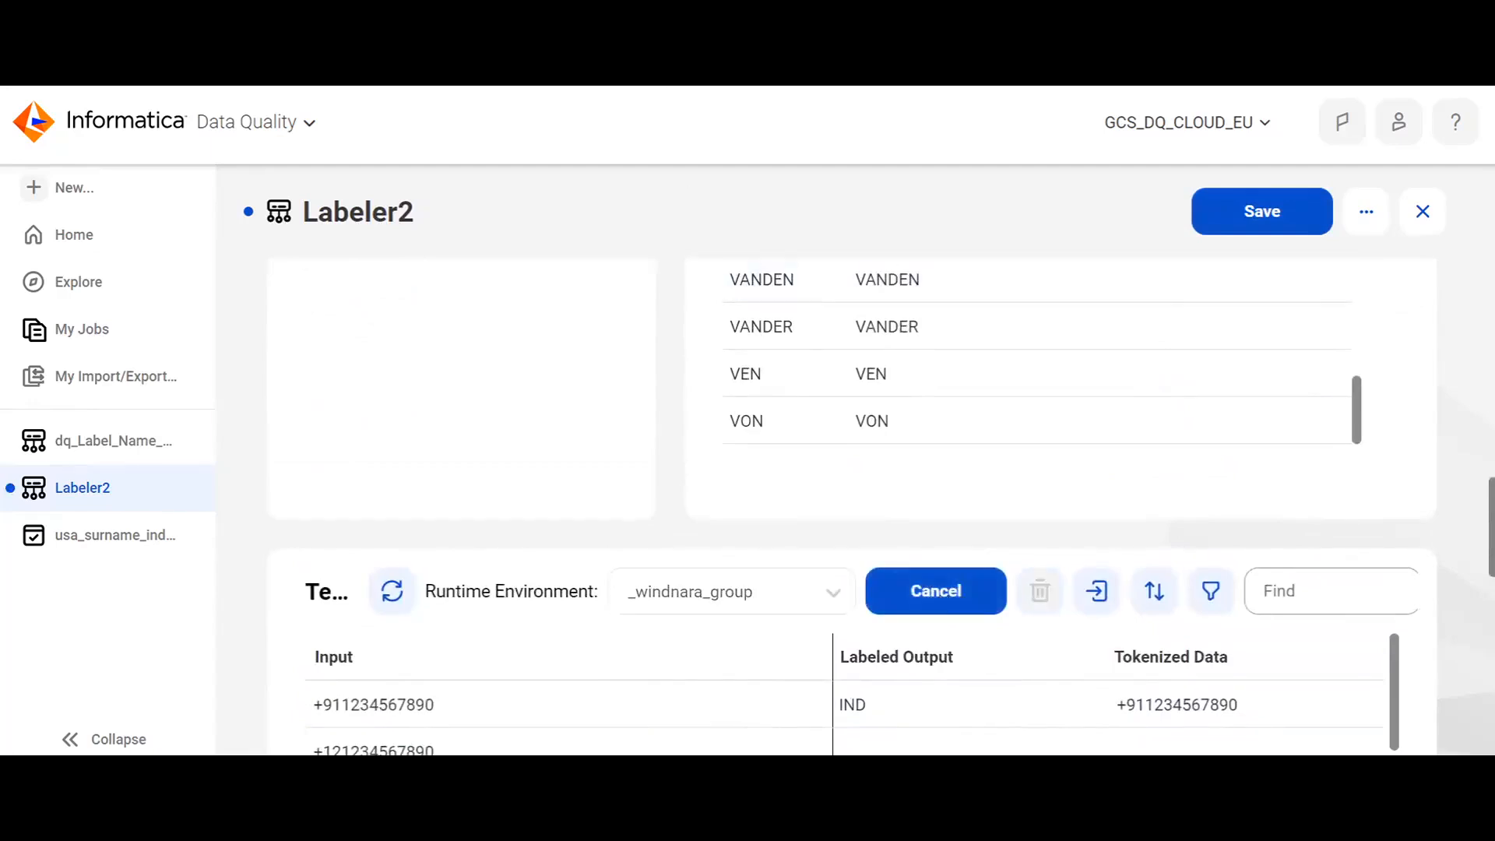
scroll(1077, 528, down, 3)
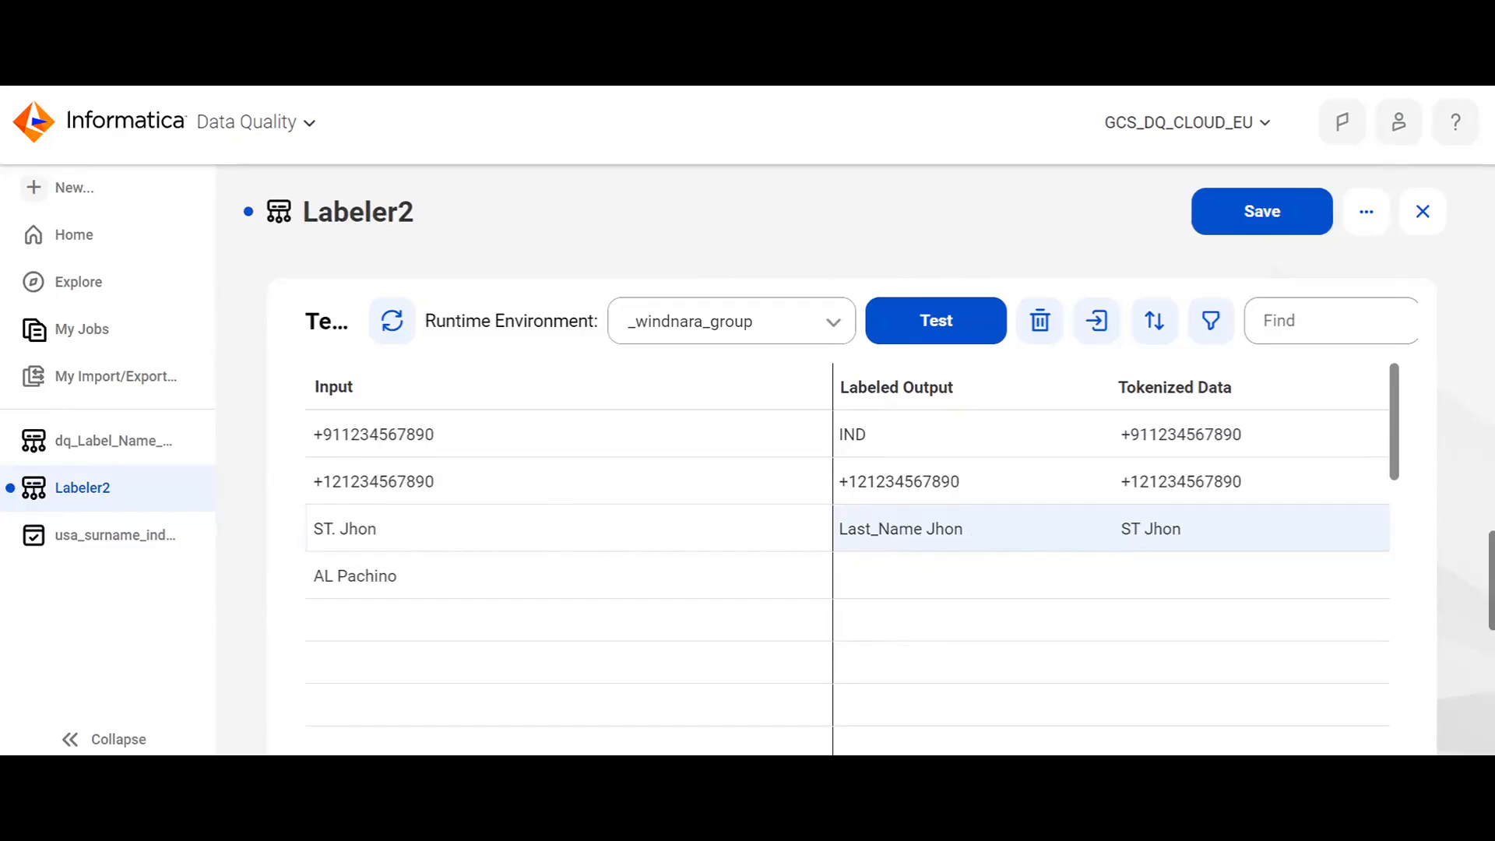
scroll(911, 421, up, 8)
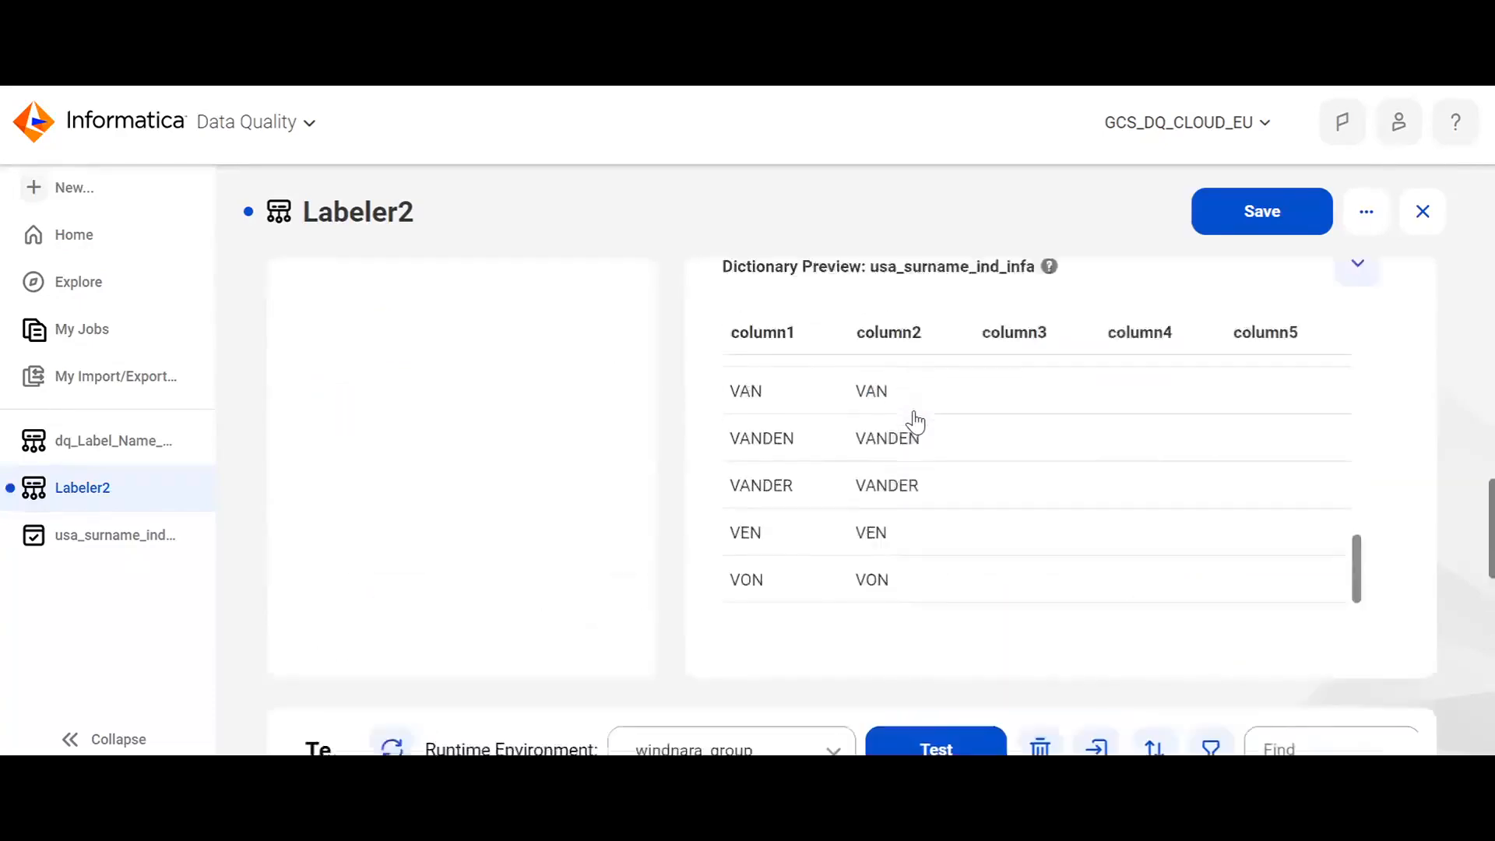
scroll(1011, 423, down, 8)
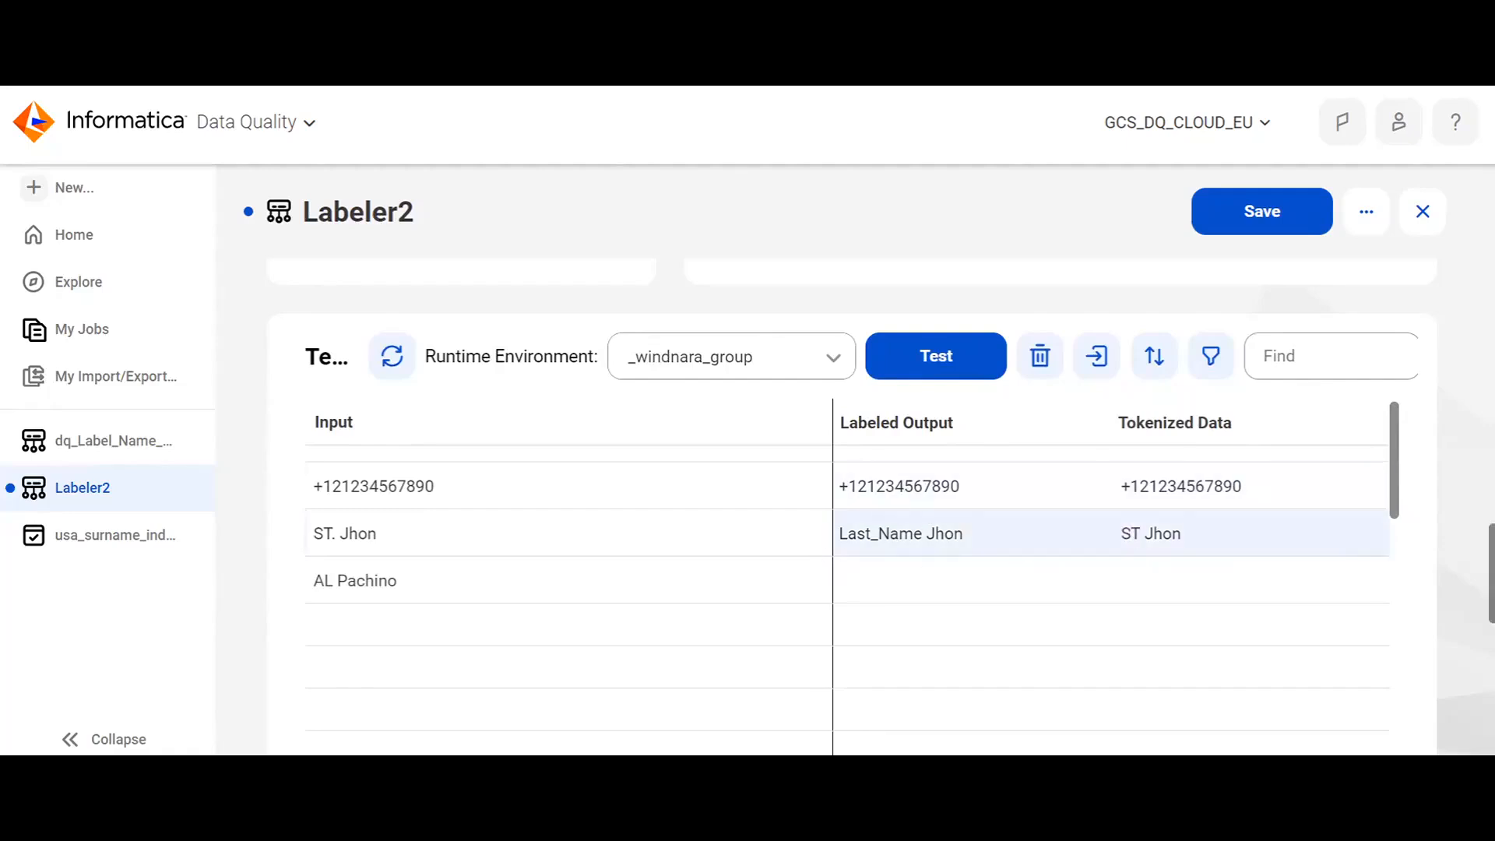
scroll(1129, 544, up, 1)
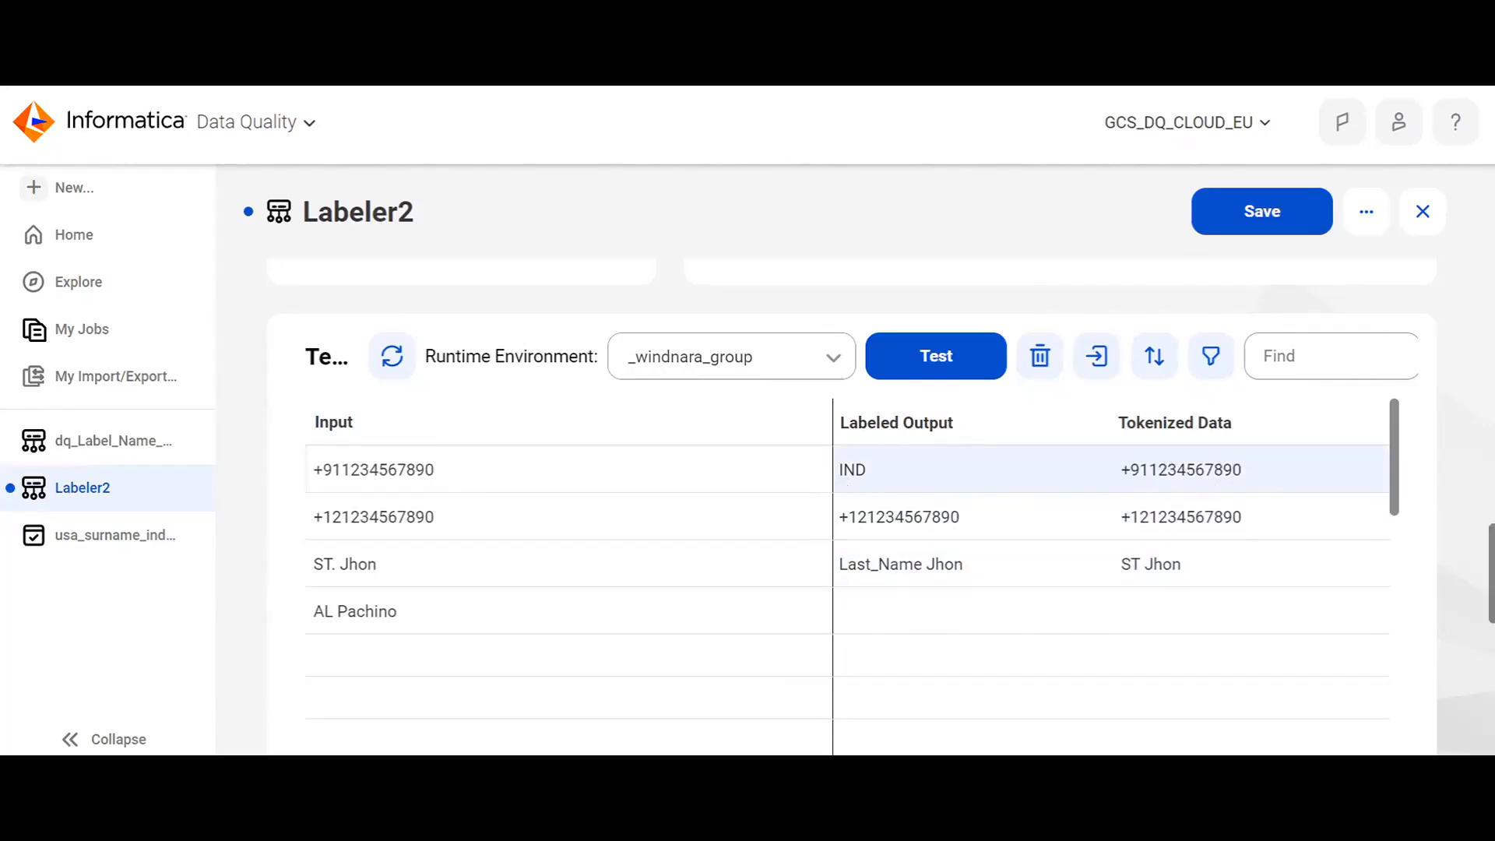
scroll(852, 514, up, 10)
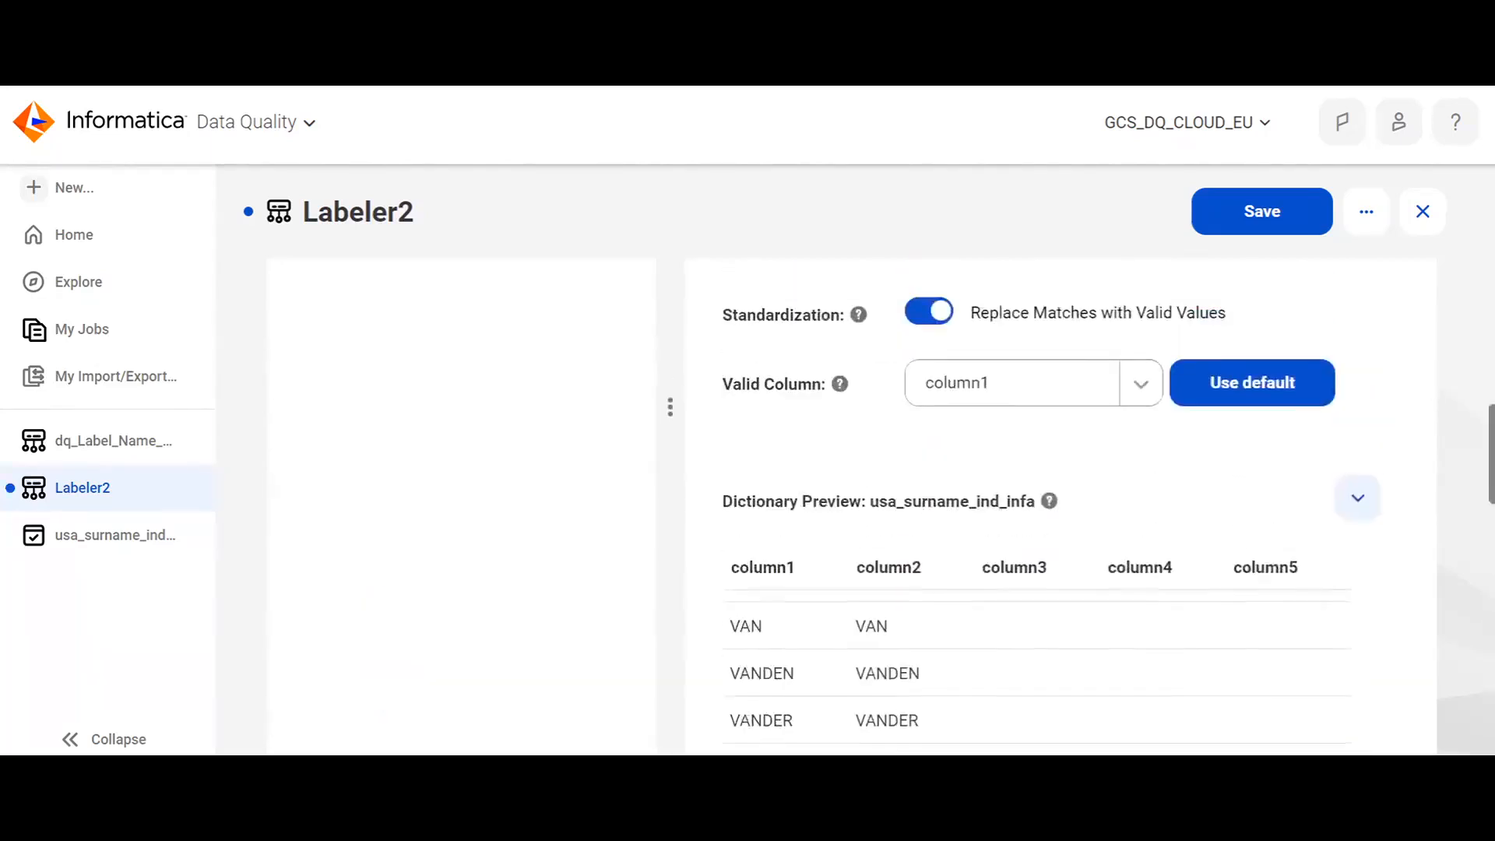
Step: Examine the full labeler sequence of dq_Label_Name_Components, including its dictionary and regular expression steps and its test inputs
click(91, 458)
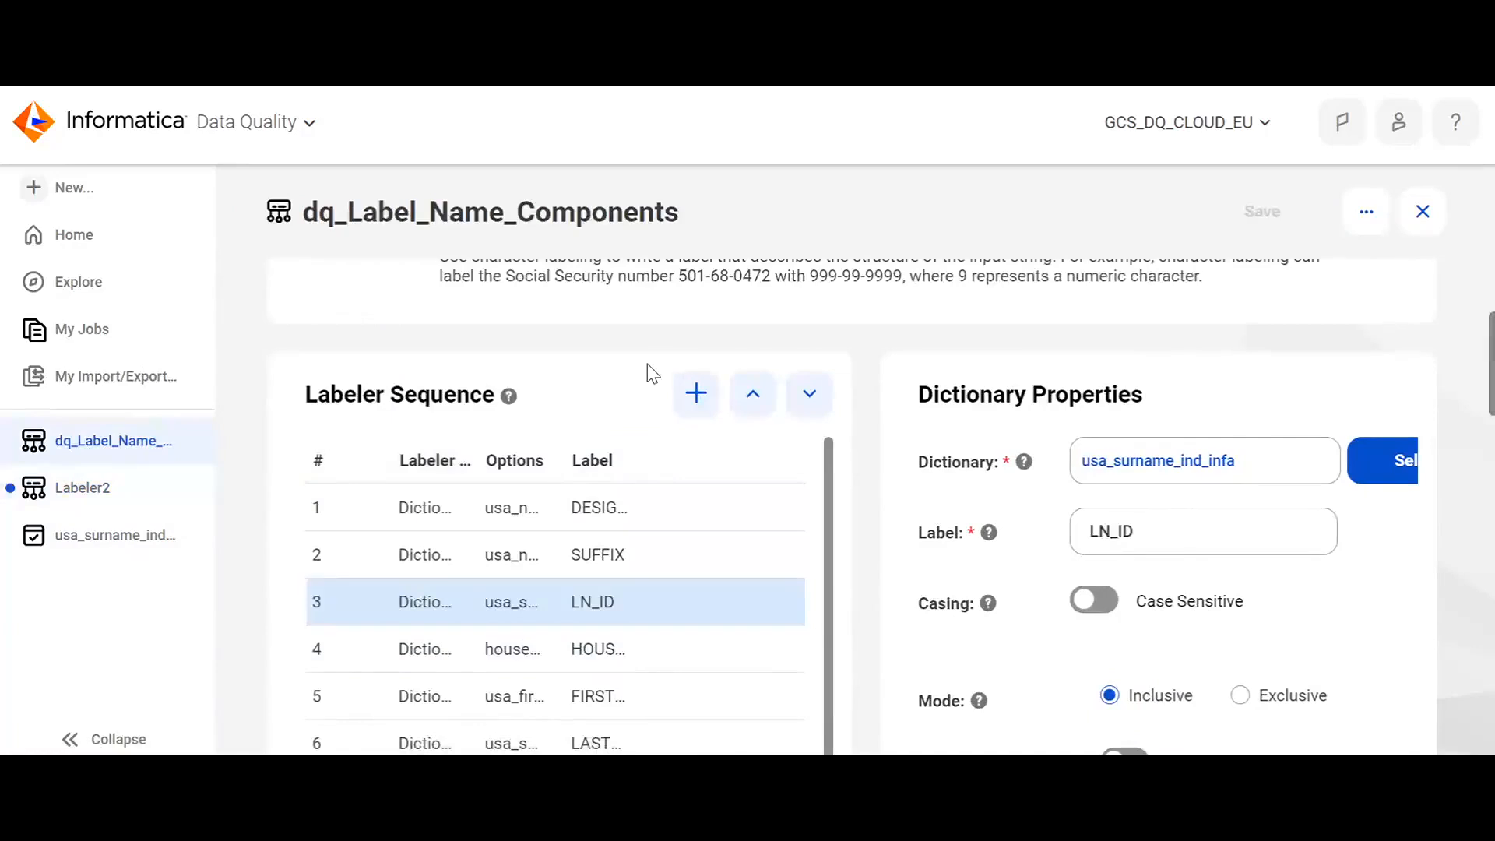
scroll(647, 363, down, 3)
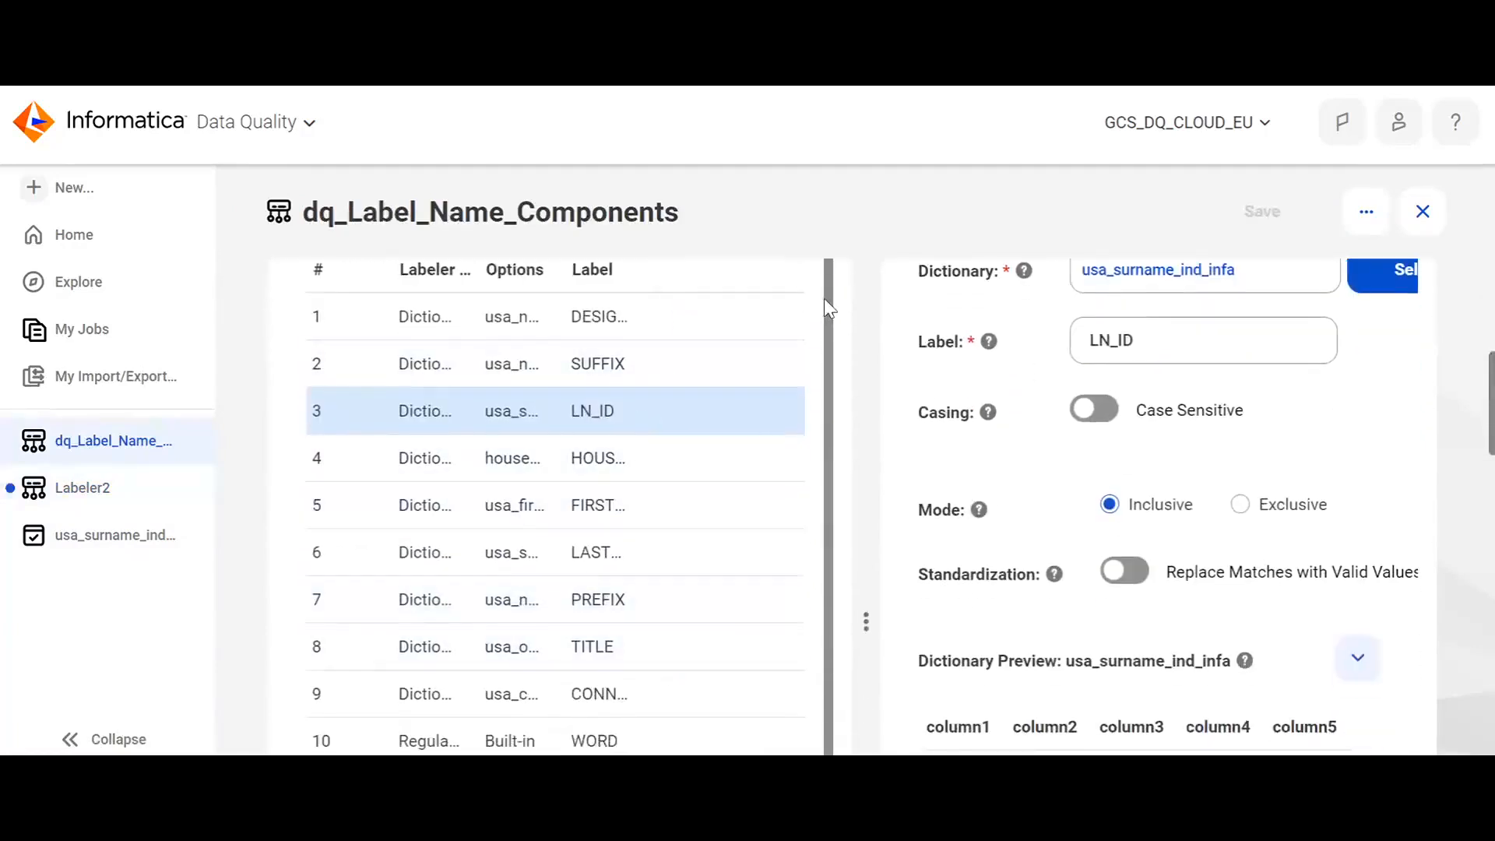
drag(865, 621, 1227, 613)
scroll(851, 501, up, 1)
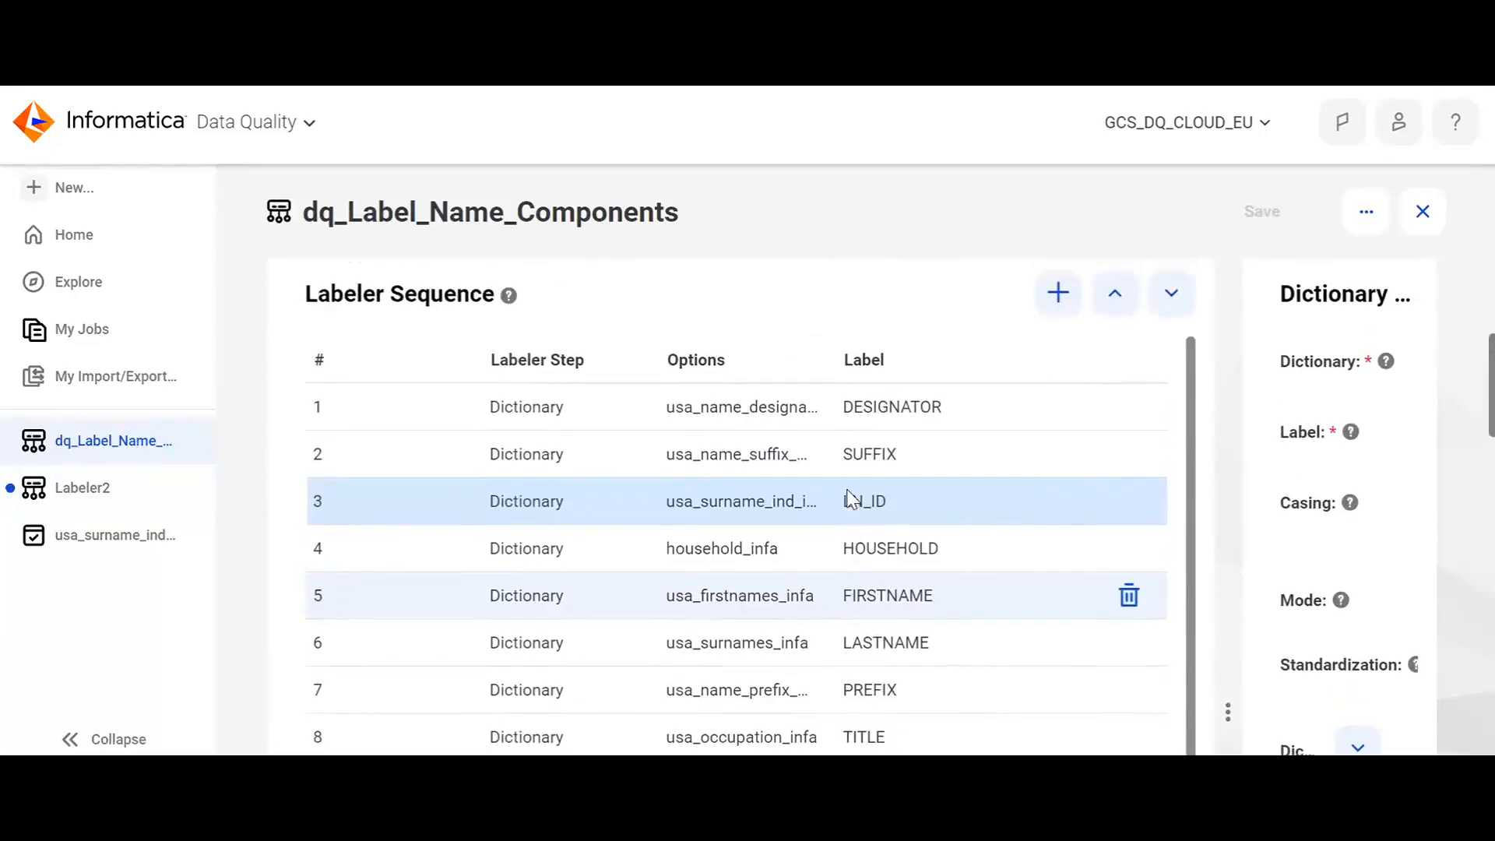
scroll(851, 500, down, 5)
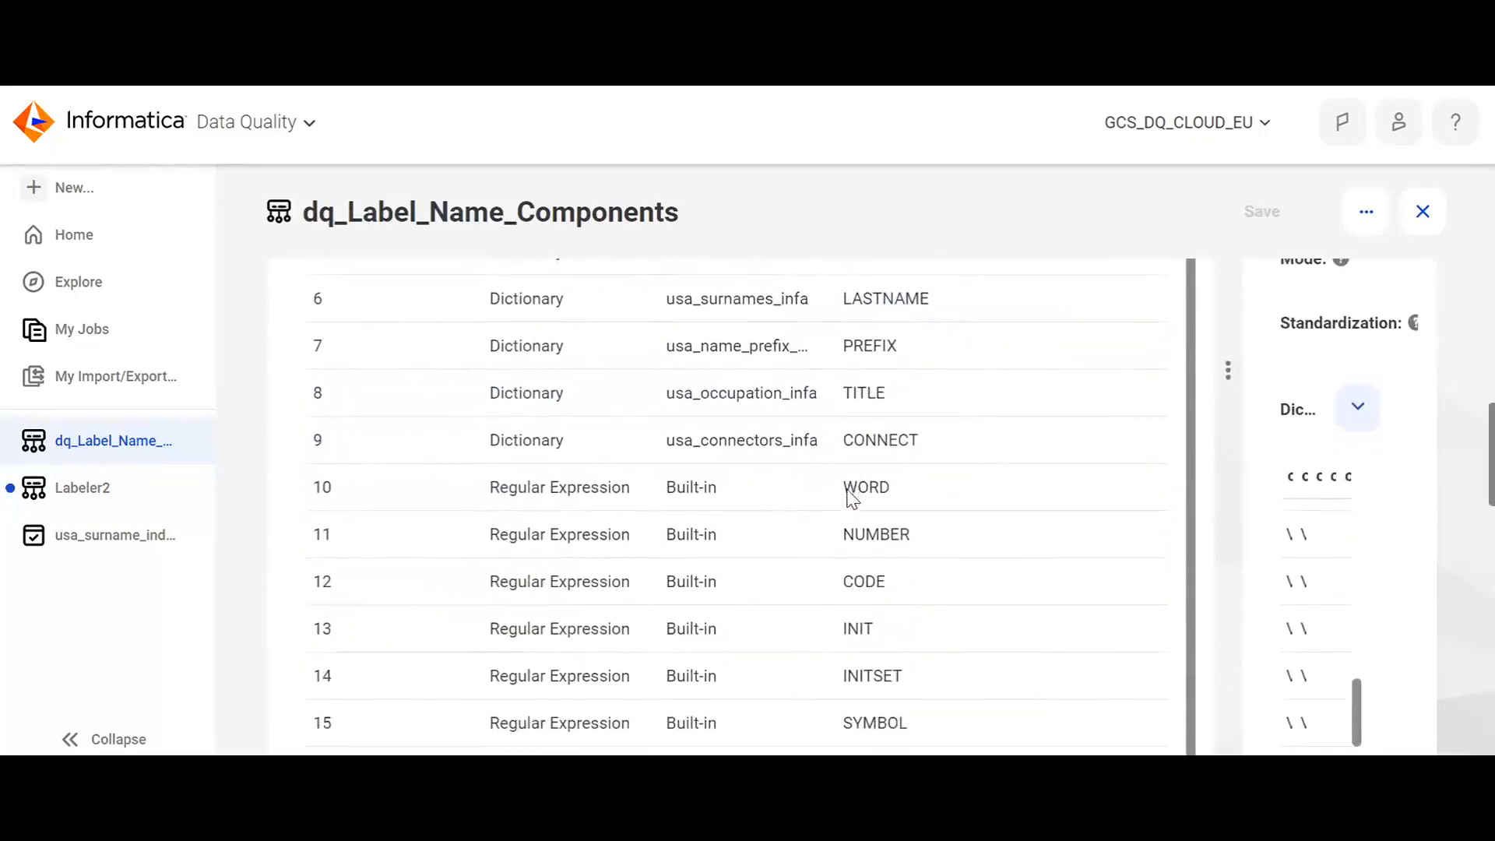
scroll(851, 501, down, 3)
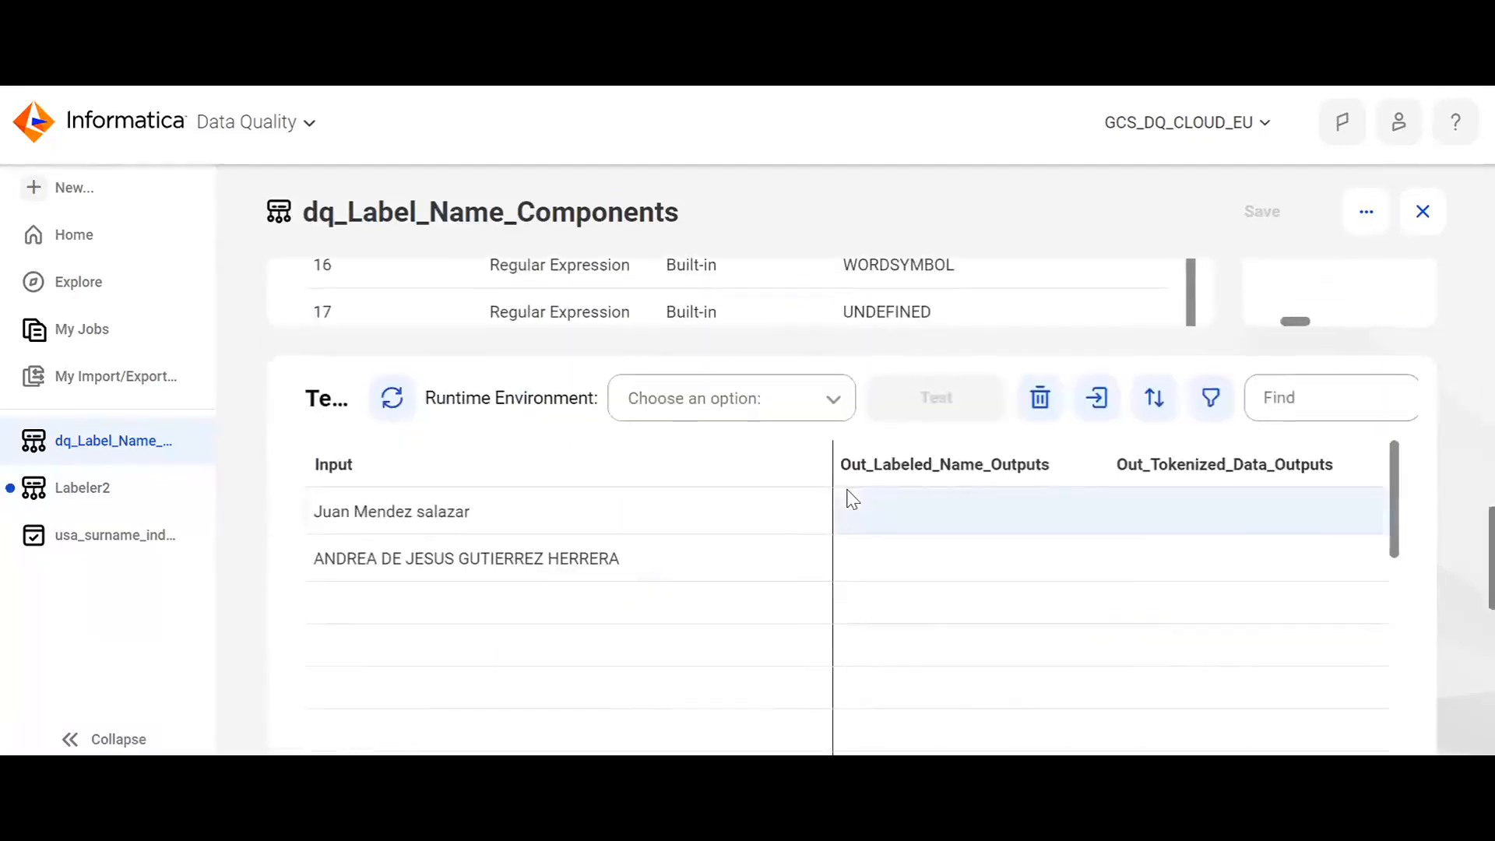
scroll(851, 501, up, 5)
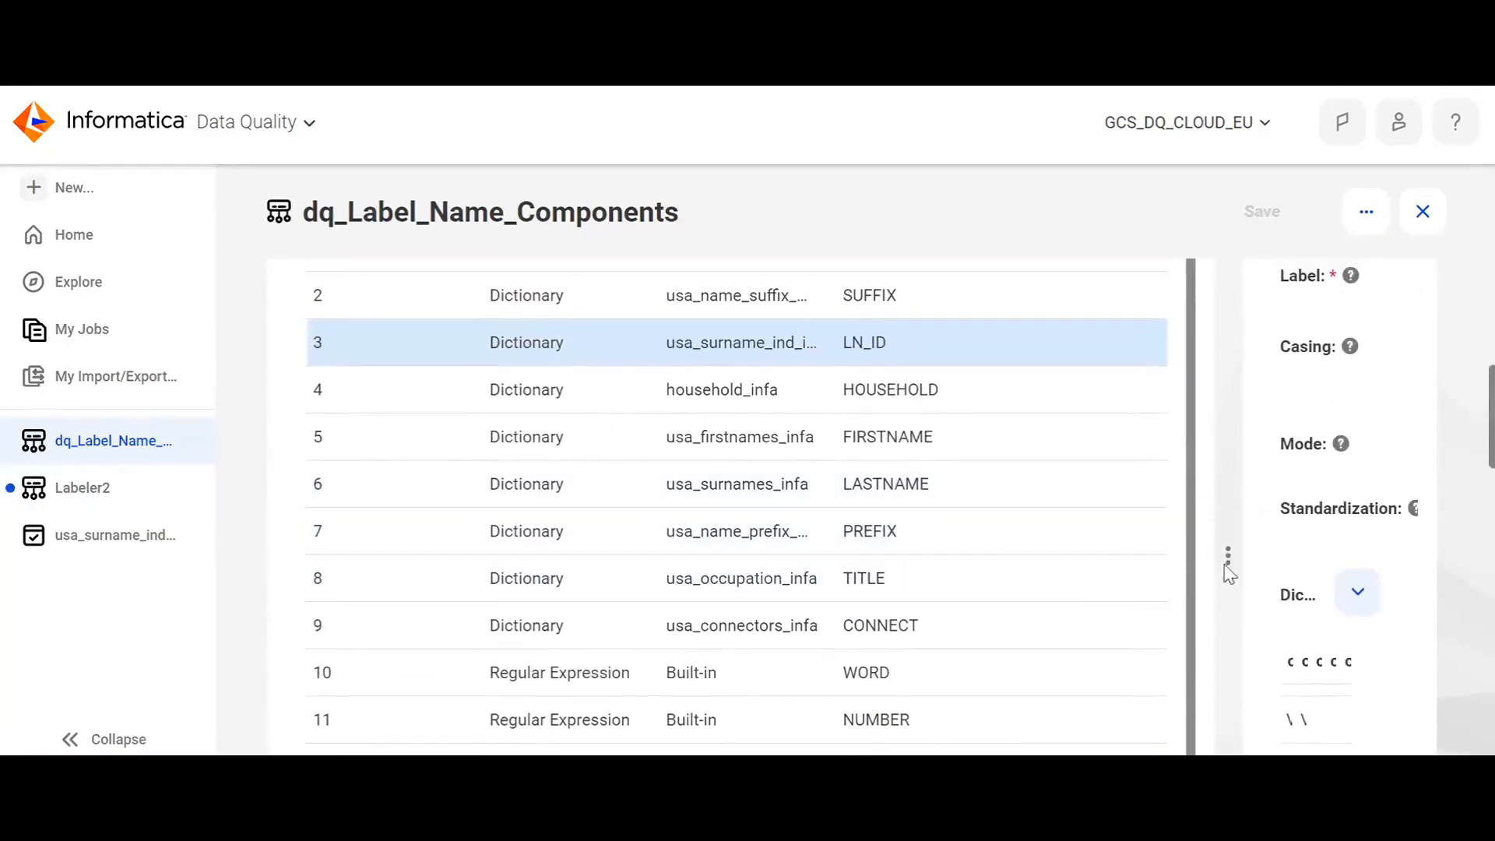
drag(1226, 561, 657, 573)
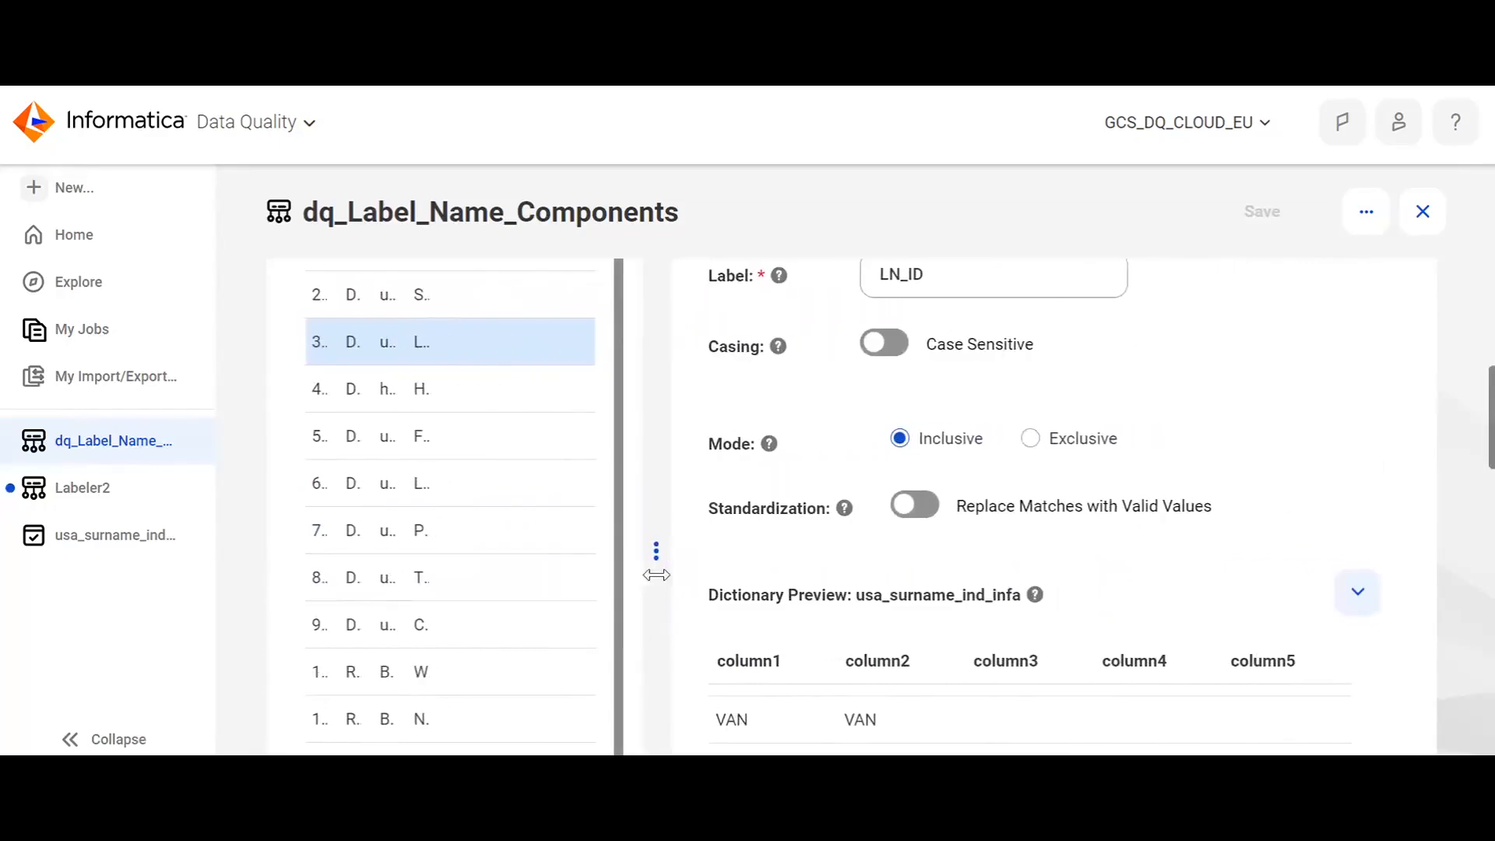
Step: Return to Labeler2 and change its labeler mode to Character, accepting the loss of the unsaved configuration
click(39, 492)
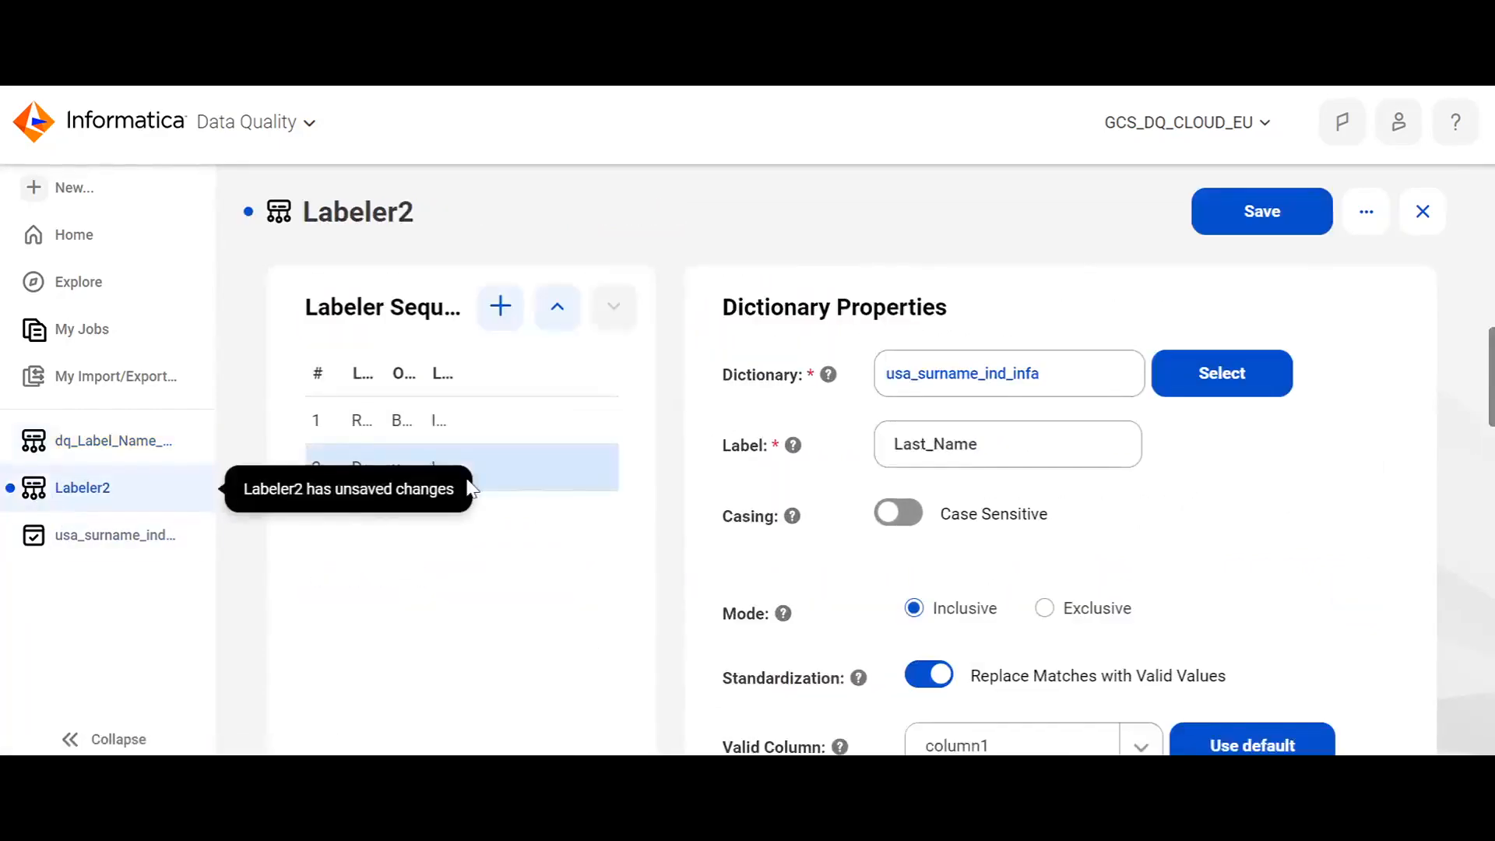
scroll(697, 461, up, 5)
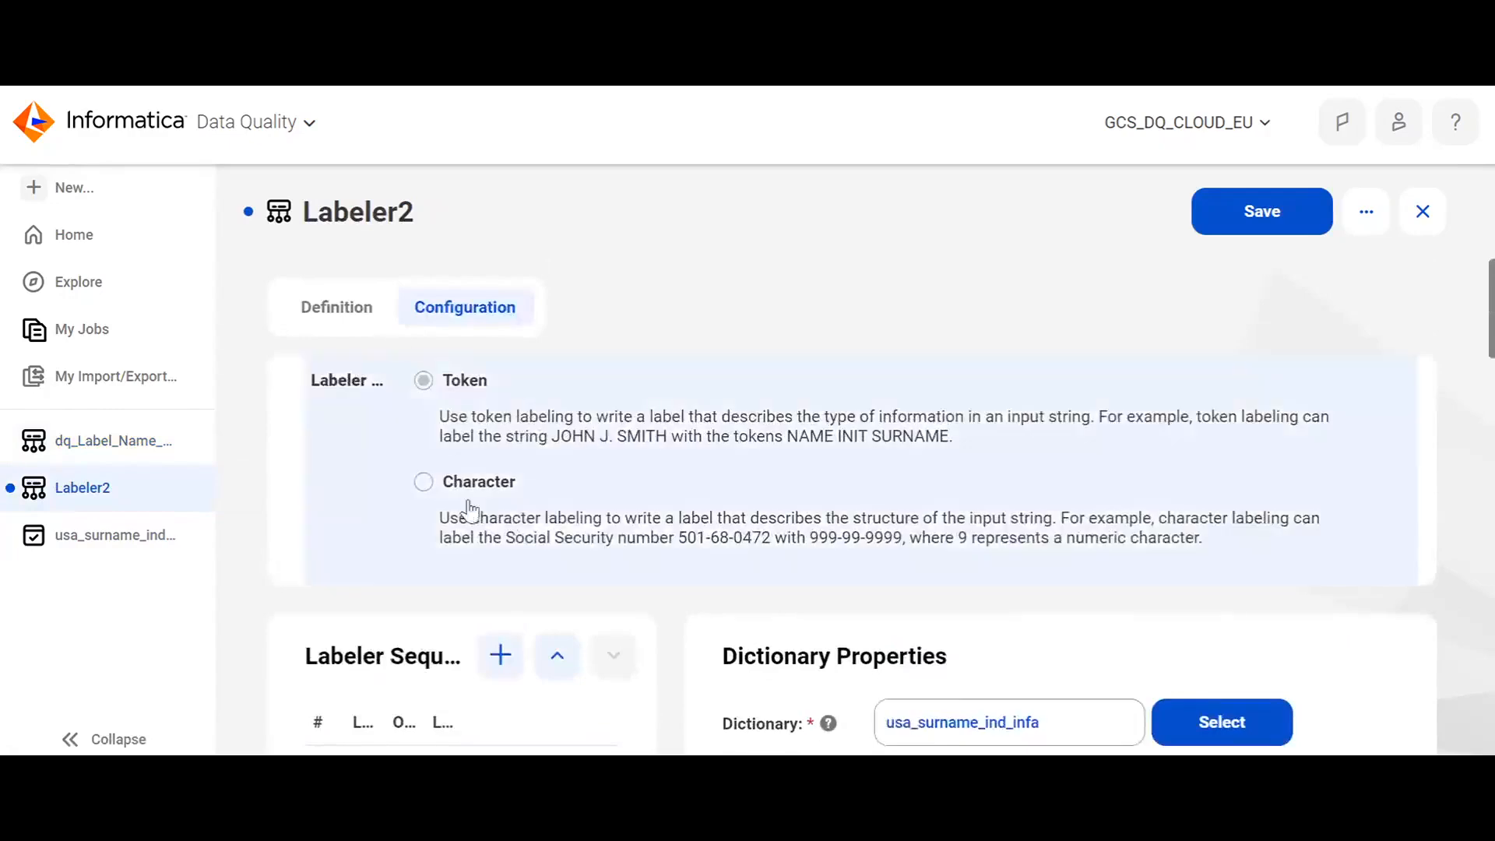
click(424, 483)
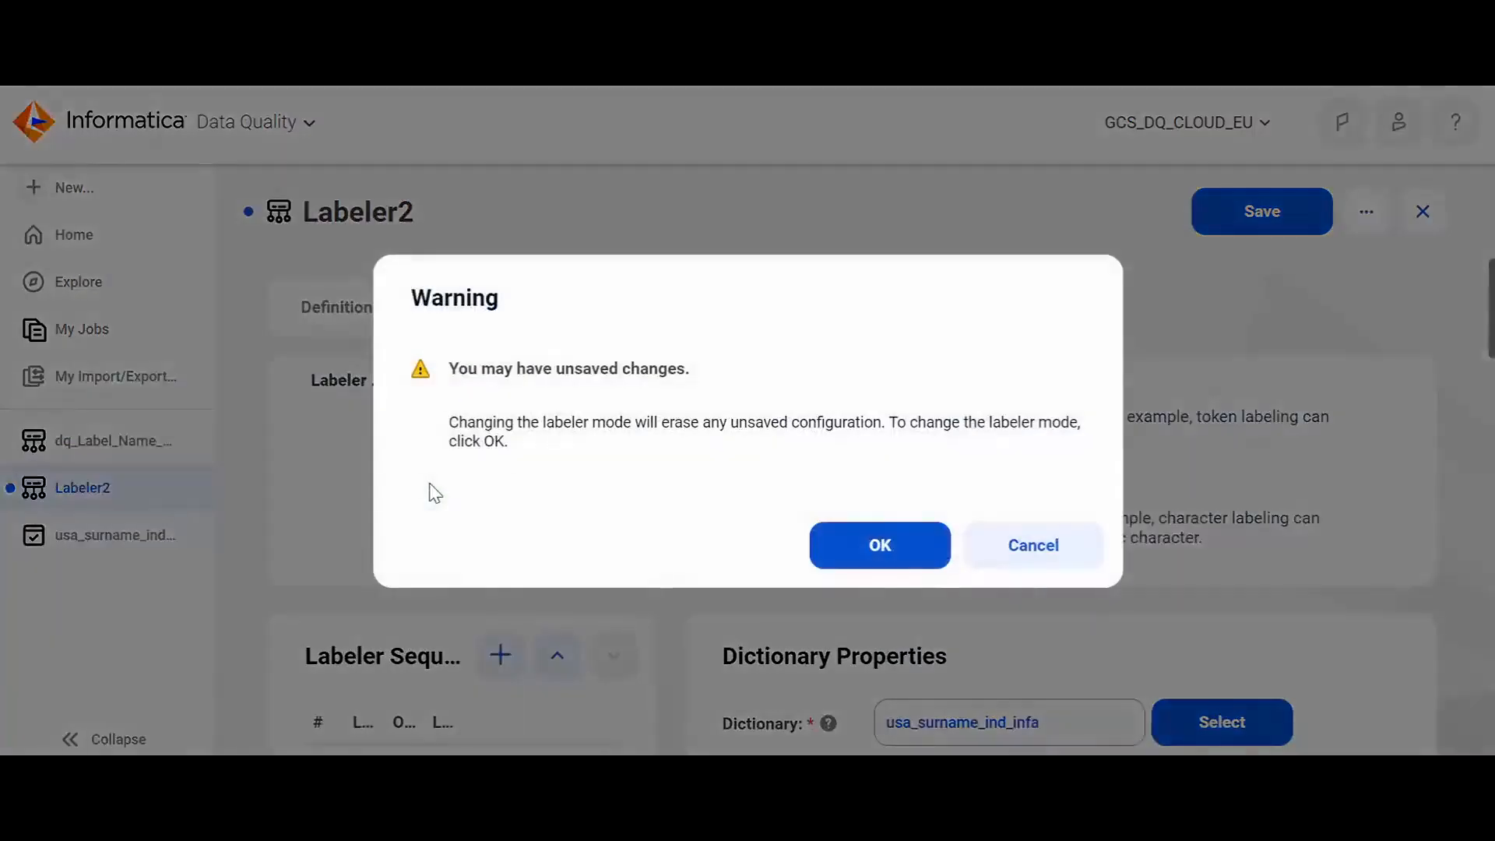
click(849, 574)
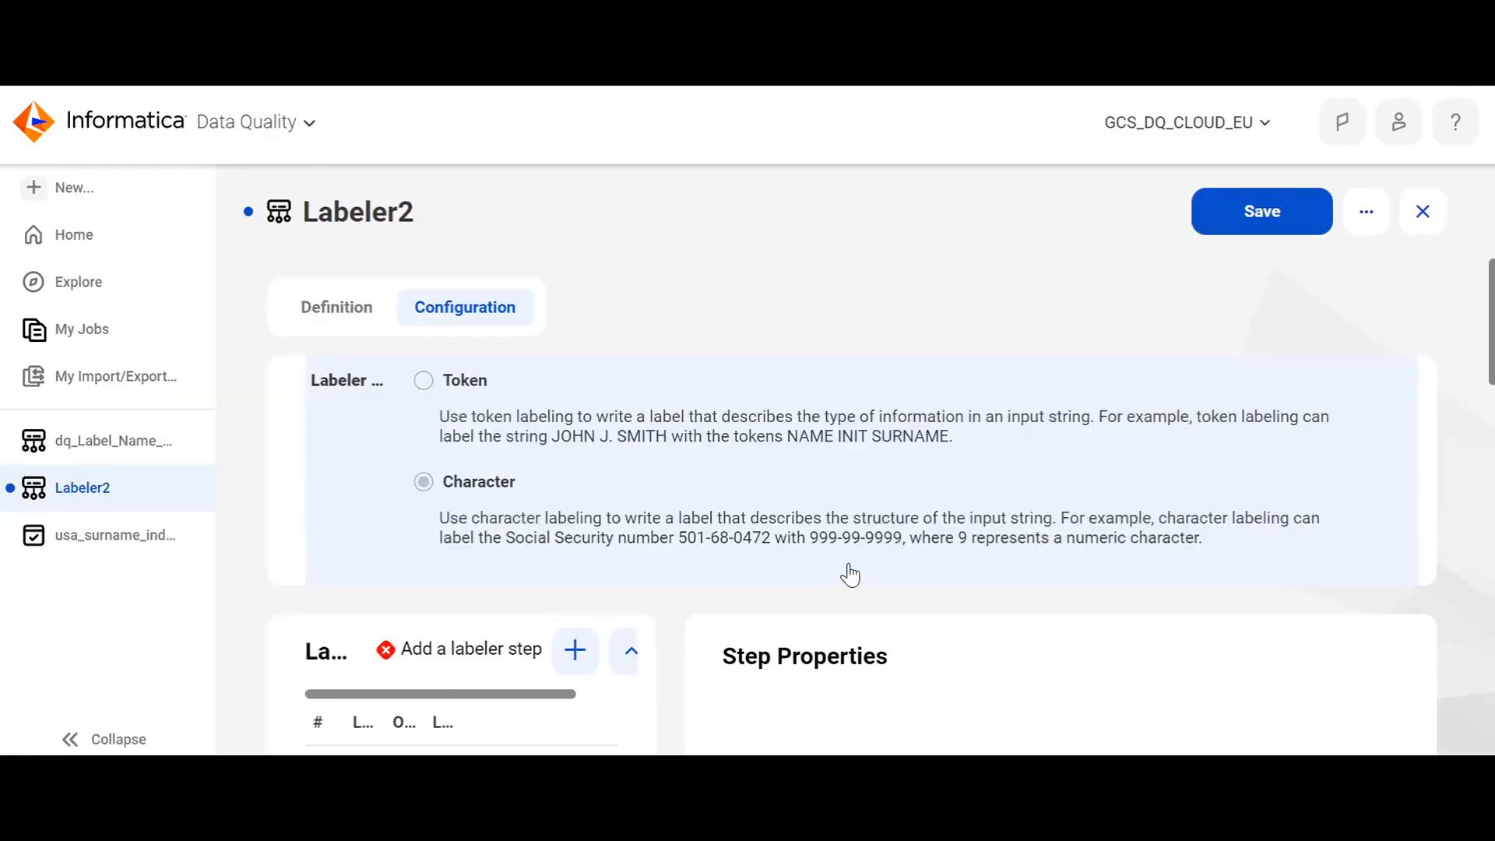
Step: Add a Character Set step to the labeler sequence and set its type to Custom
scroll(849, 574, down, 4)
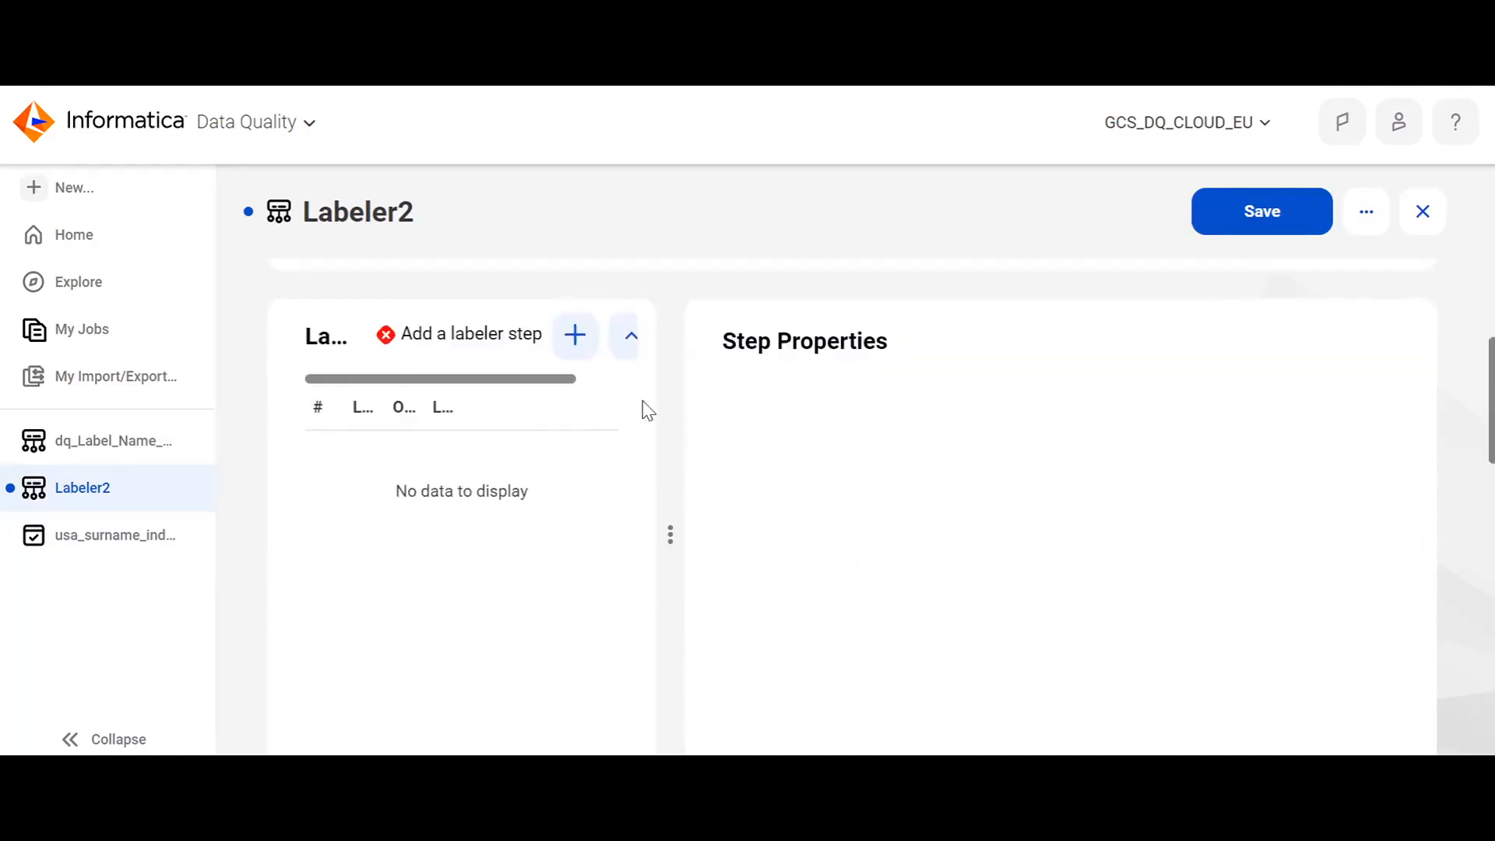
click(574, 337)
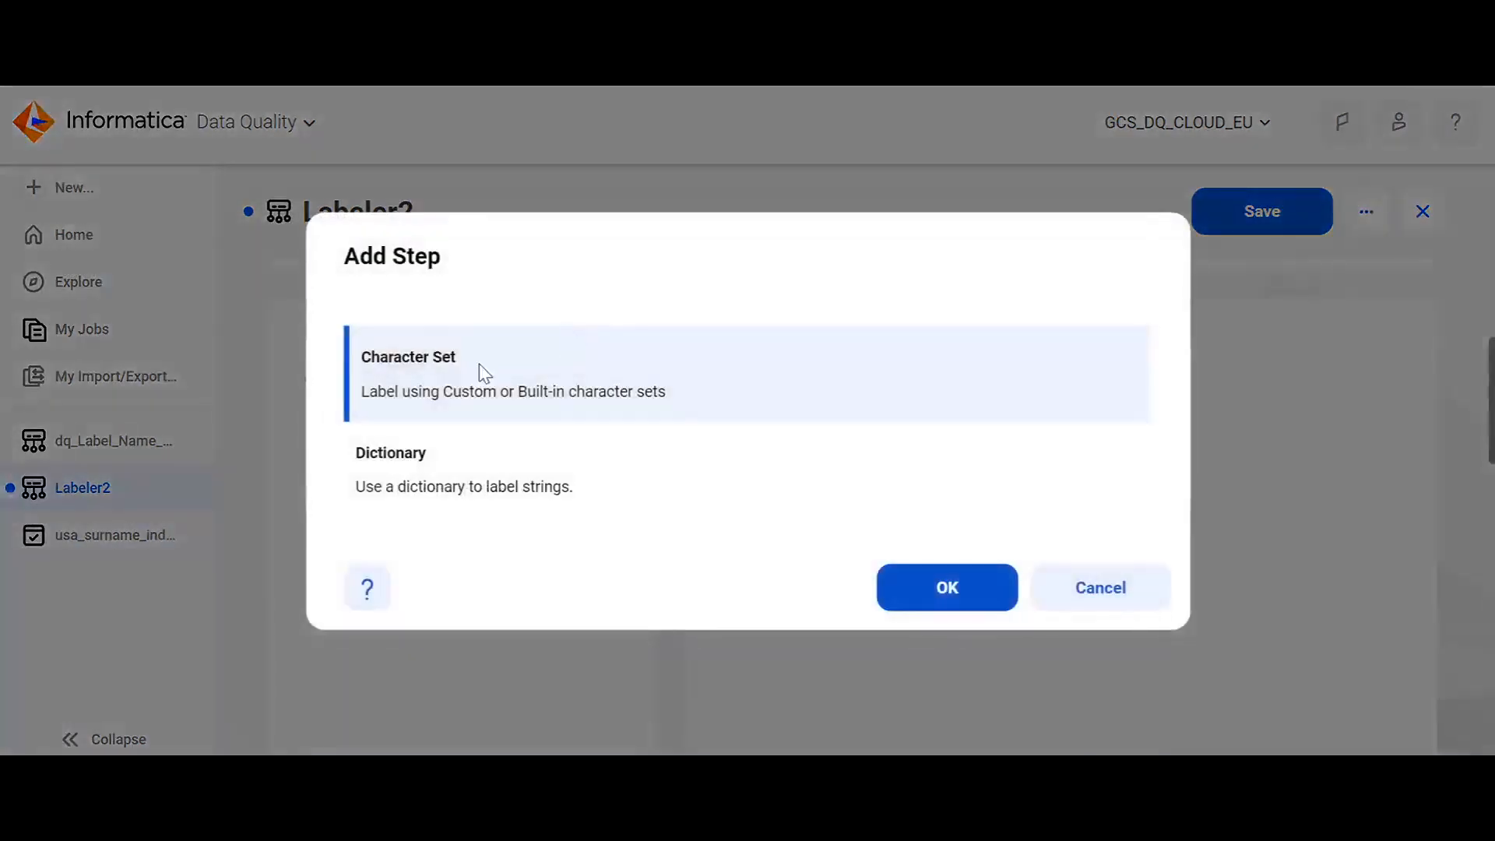
click(979, 588)
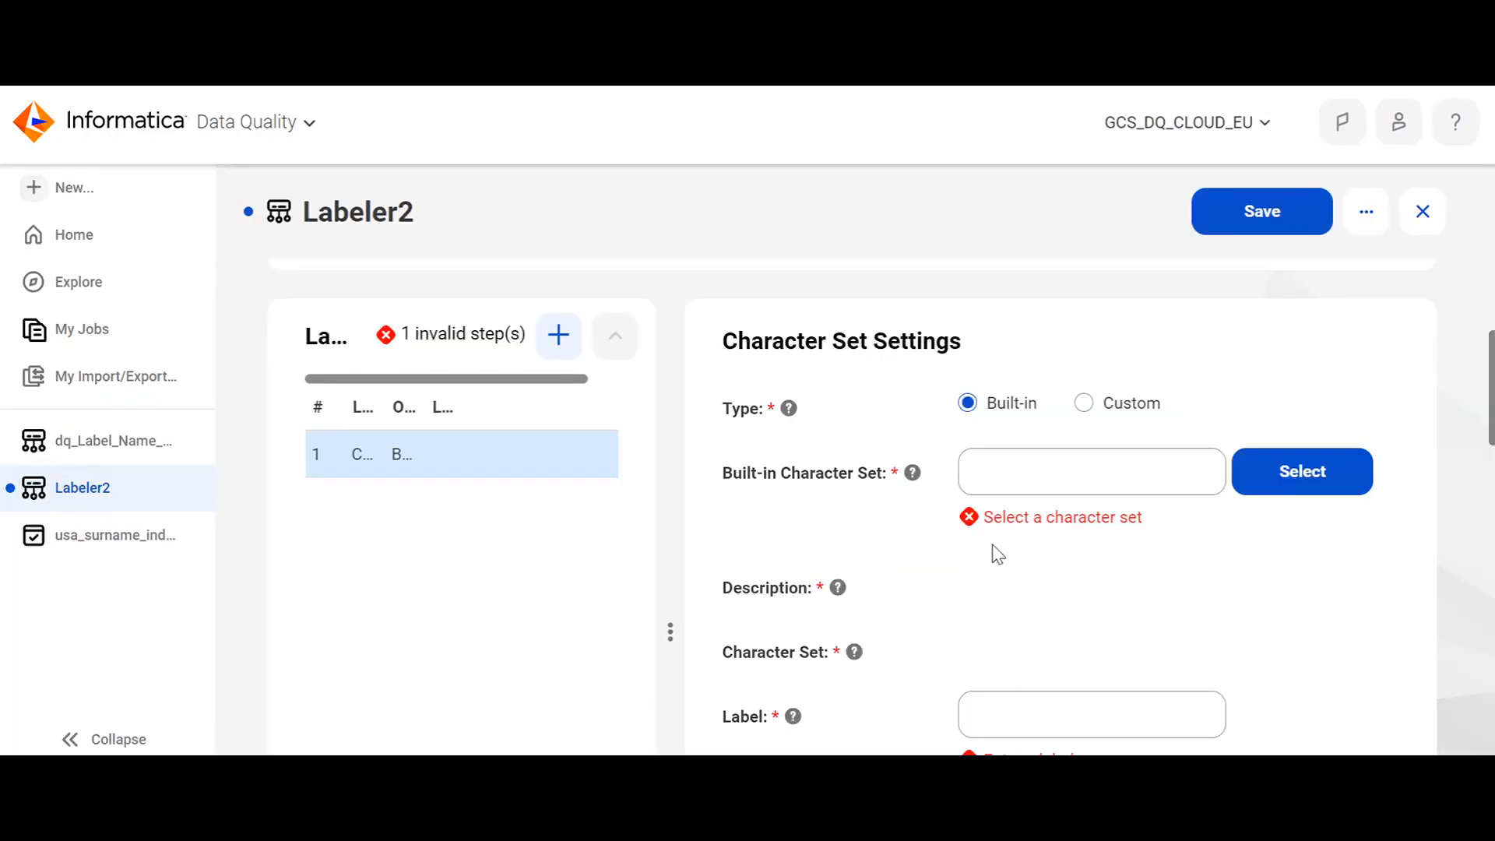
click(1084, 404)
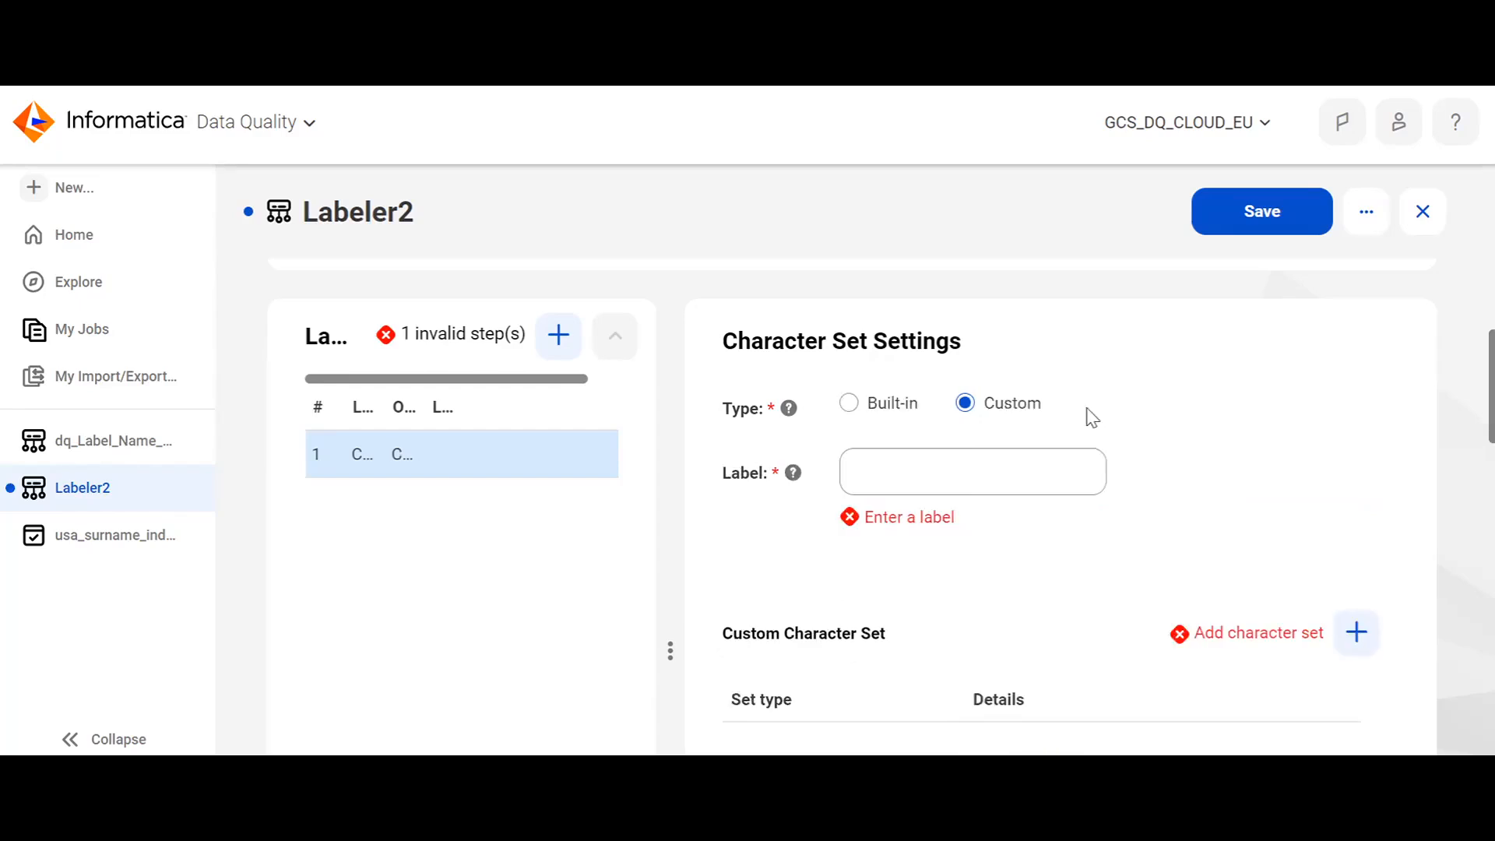
Step: Switch the Character Set step's type to Built-in and choose the Digit character set with label 9
click(854, 406)
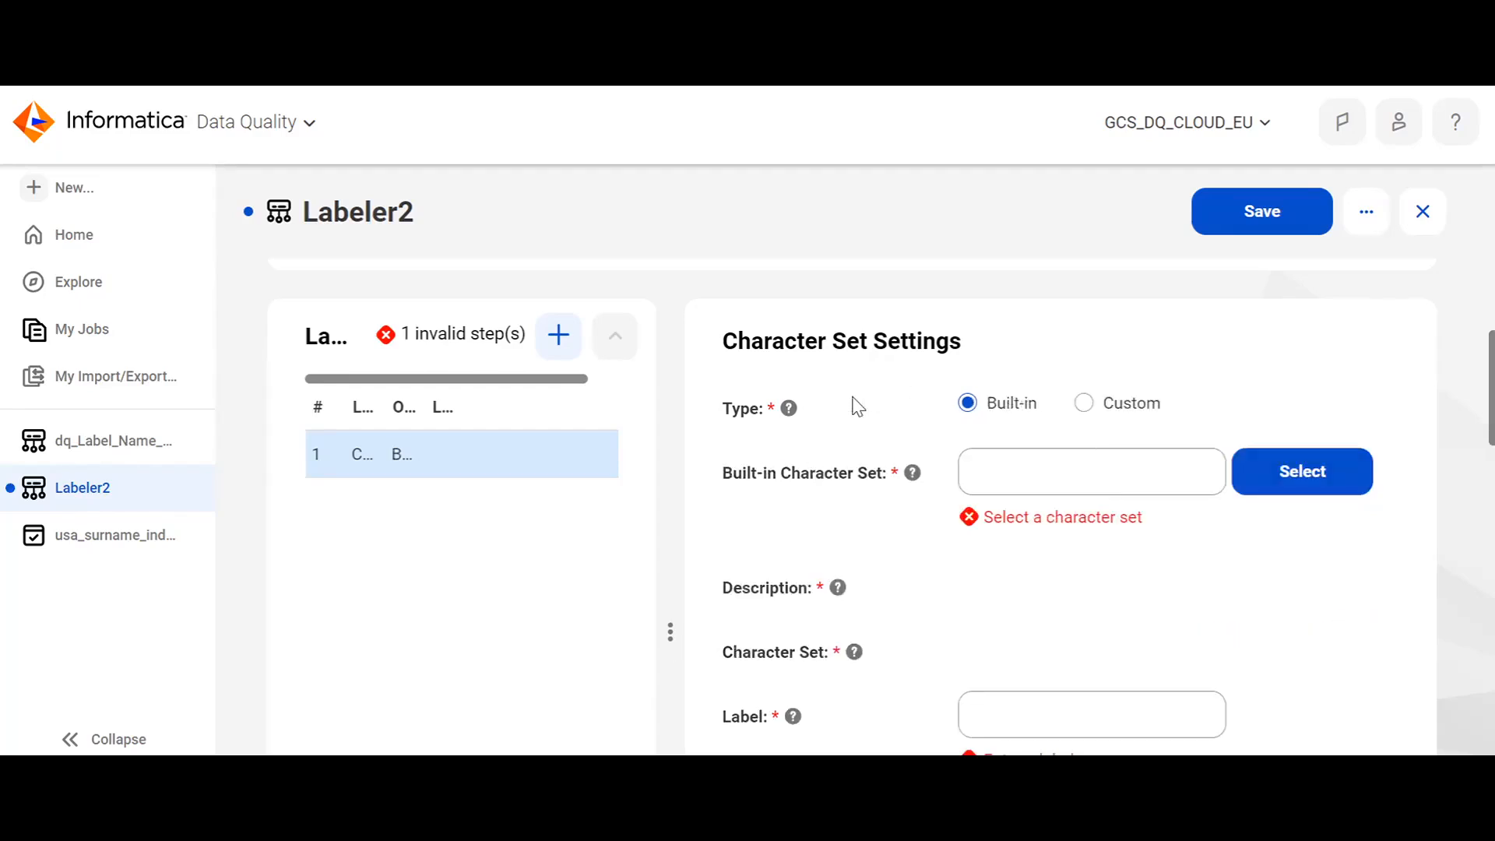
click(1301, 487)
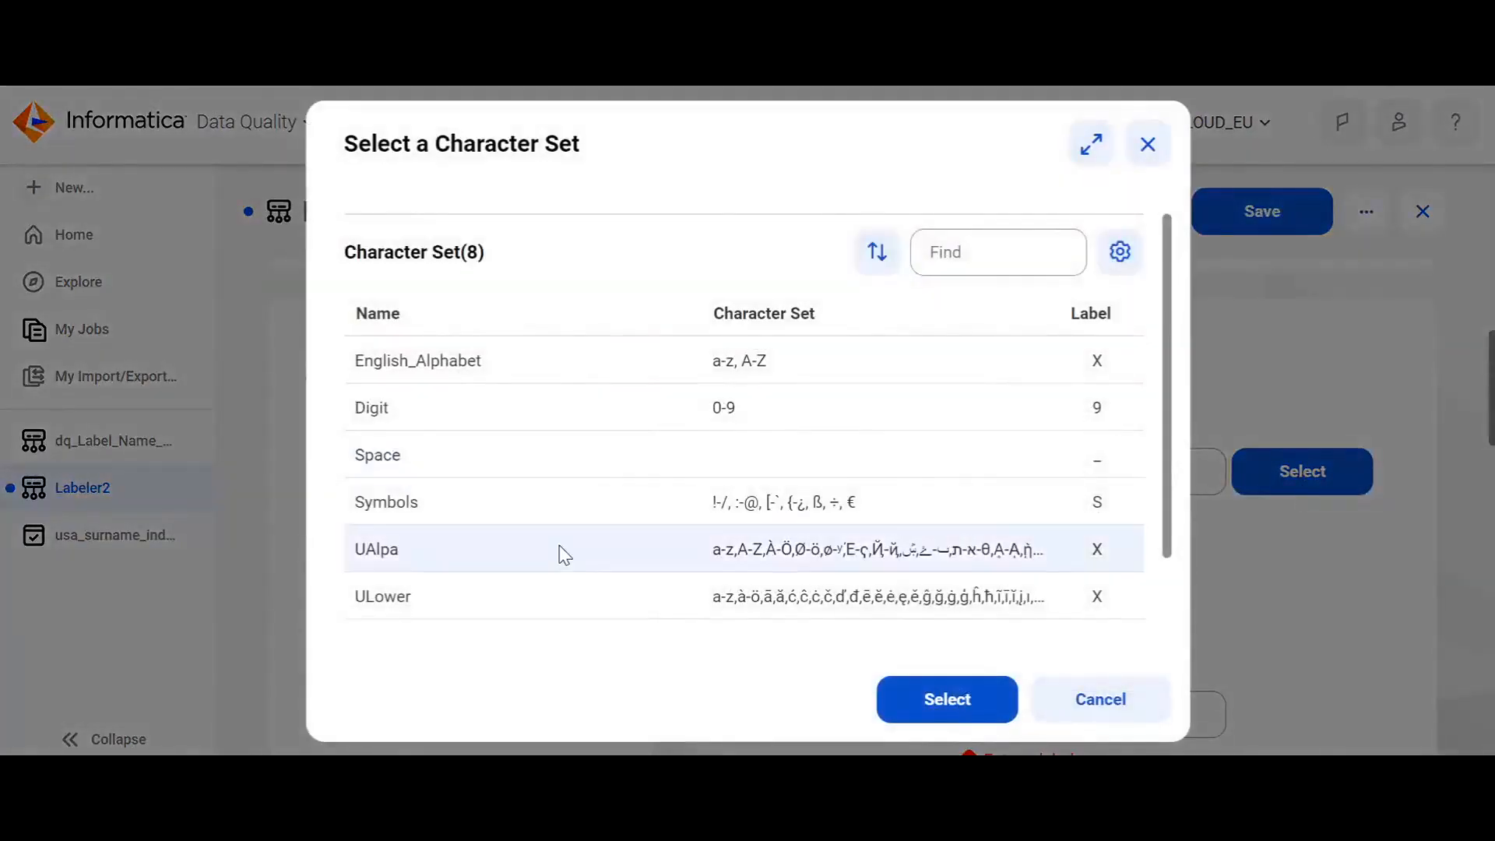
scroll(561, 549, down, 1)
scroll(560, 553, up, 1)
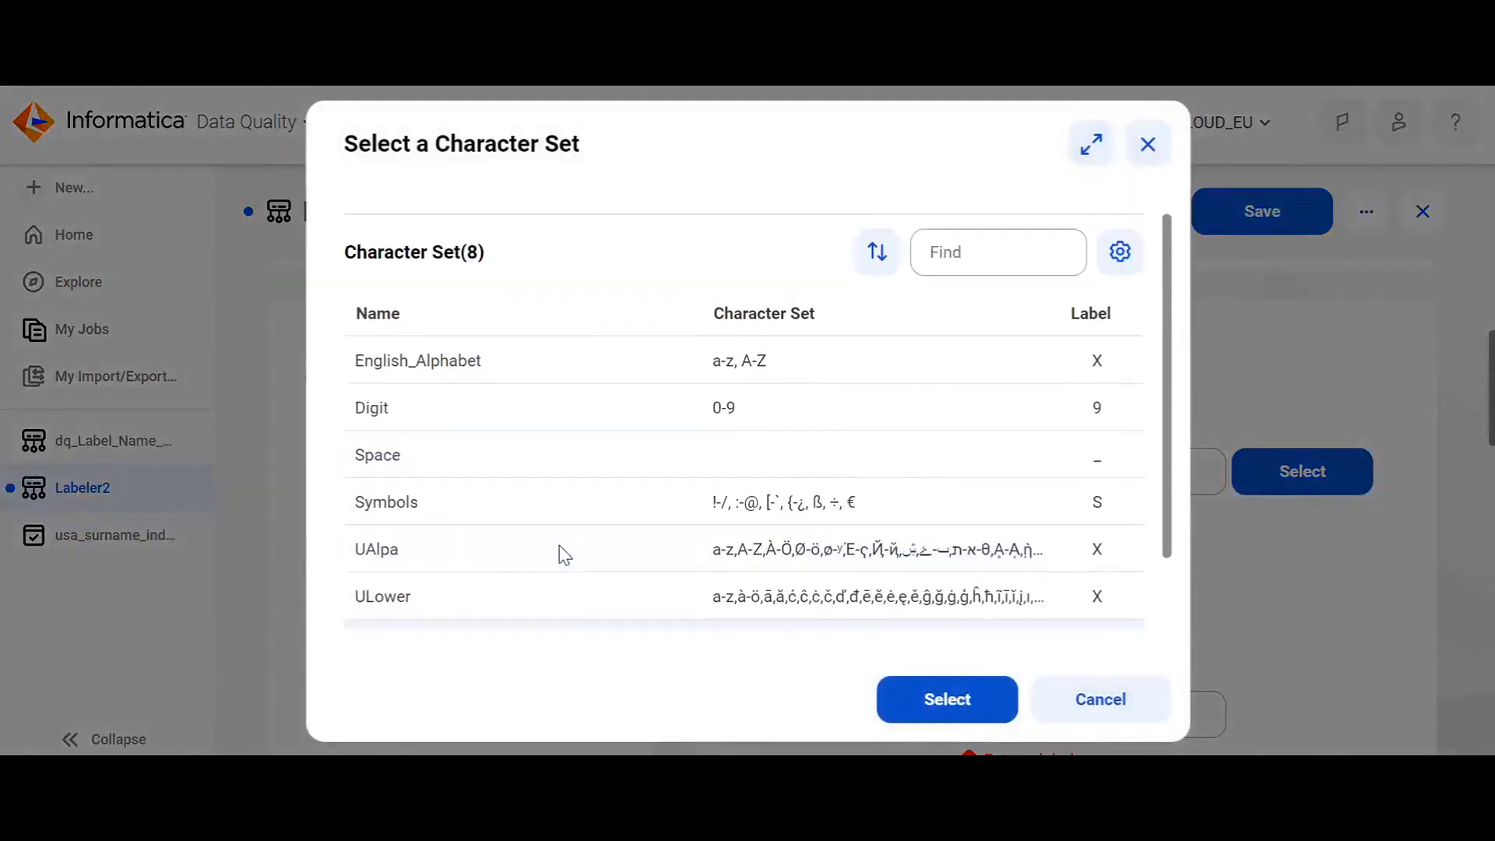
click(382, 410)
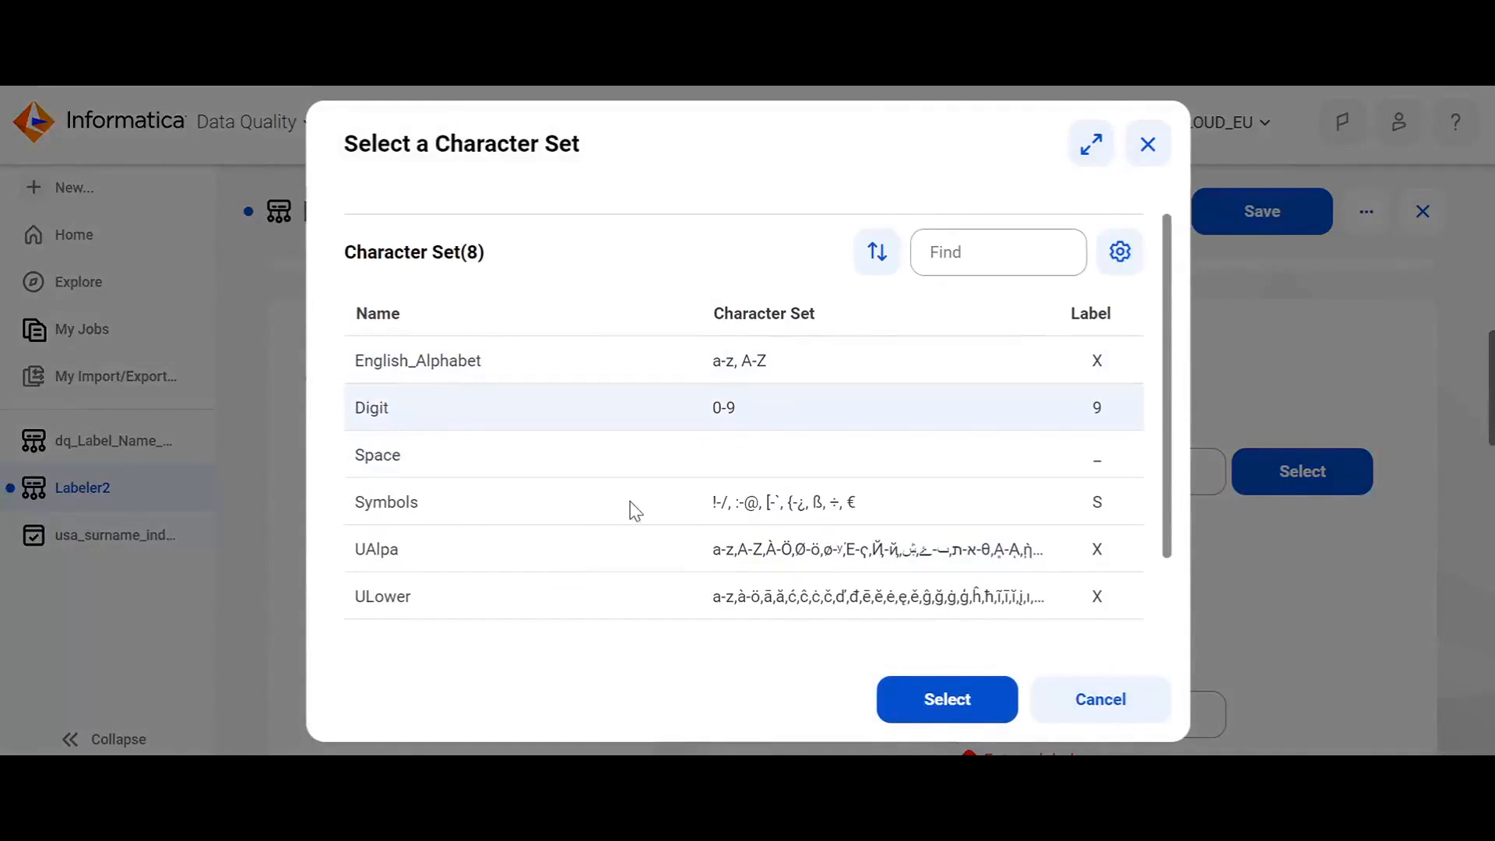
click(945, 705)
scroll(942, 714, down, 1)
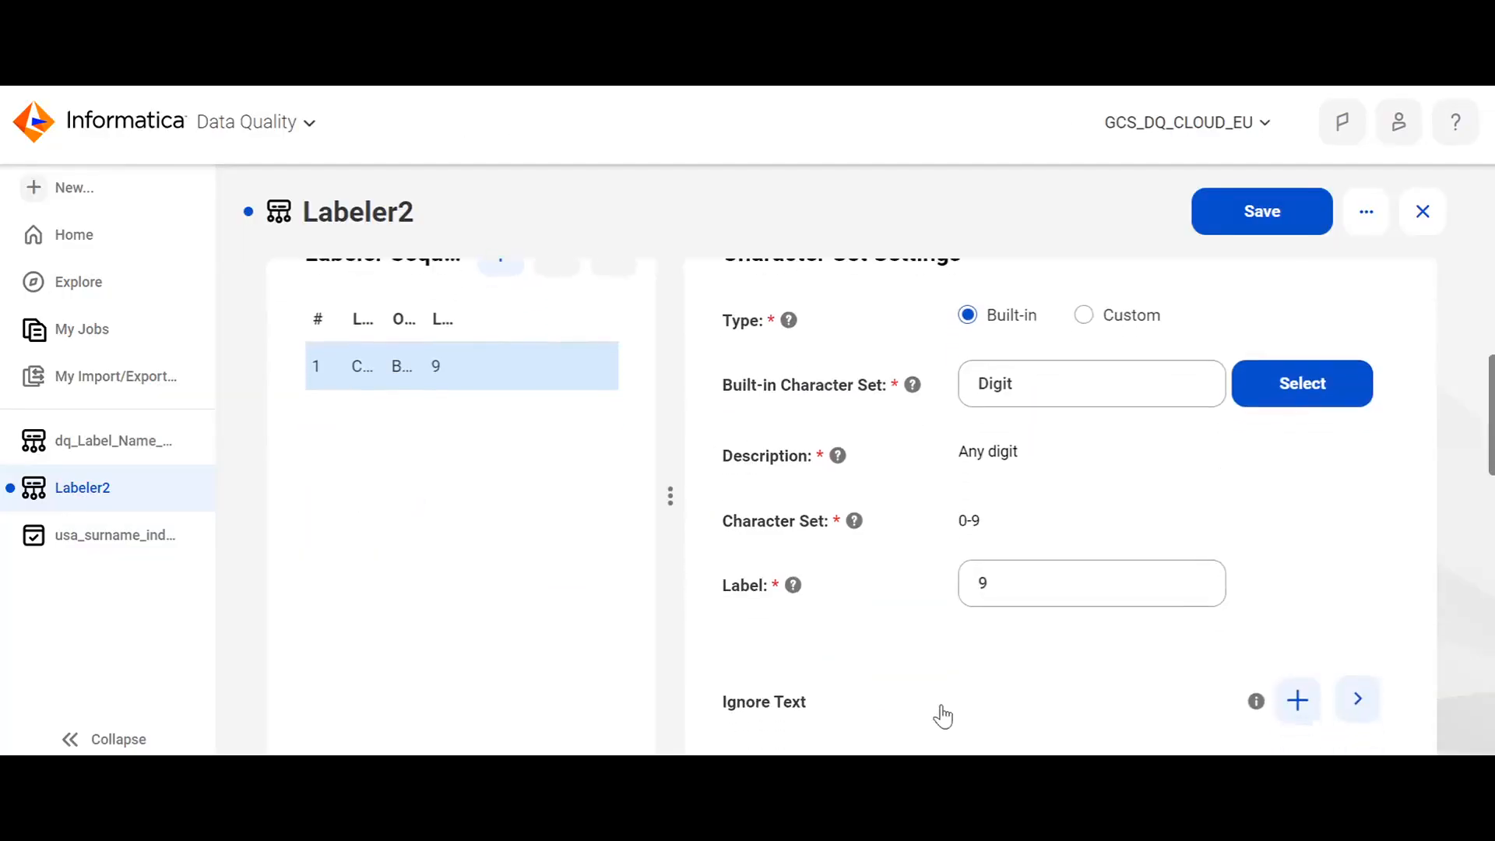
click(985, 582)
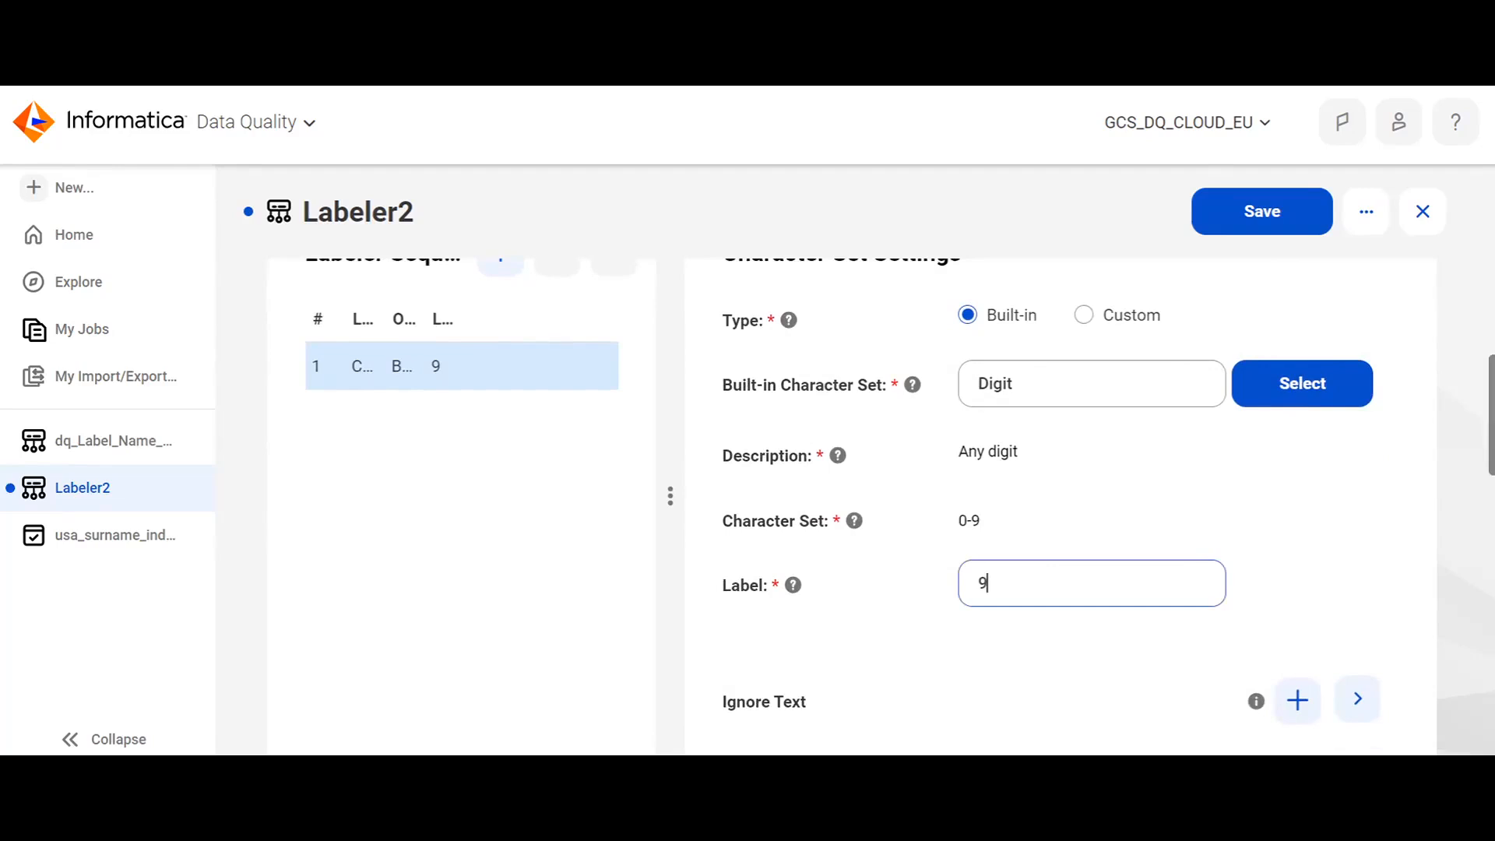
scroll(1059, 499, up, 1)
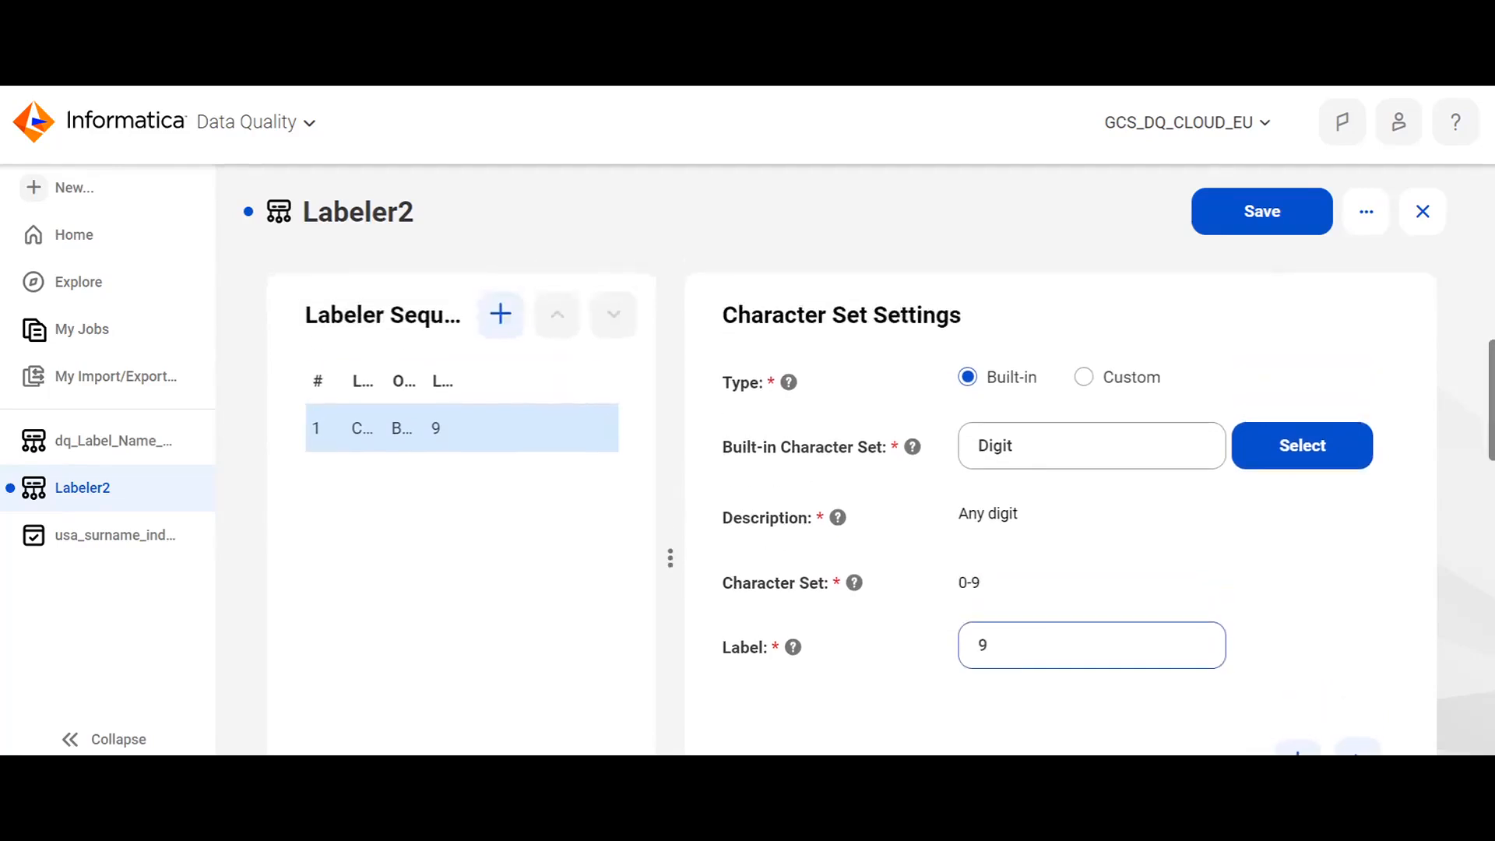
Step: Replace the built-in character set with English_Alphabet, using label X
click(1297, 454)
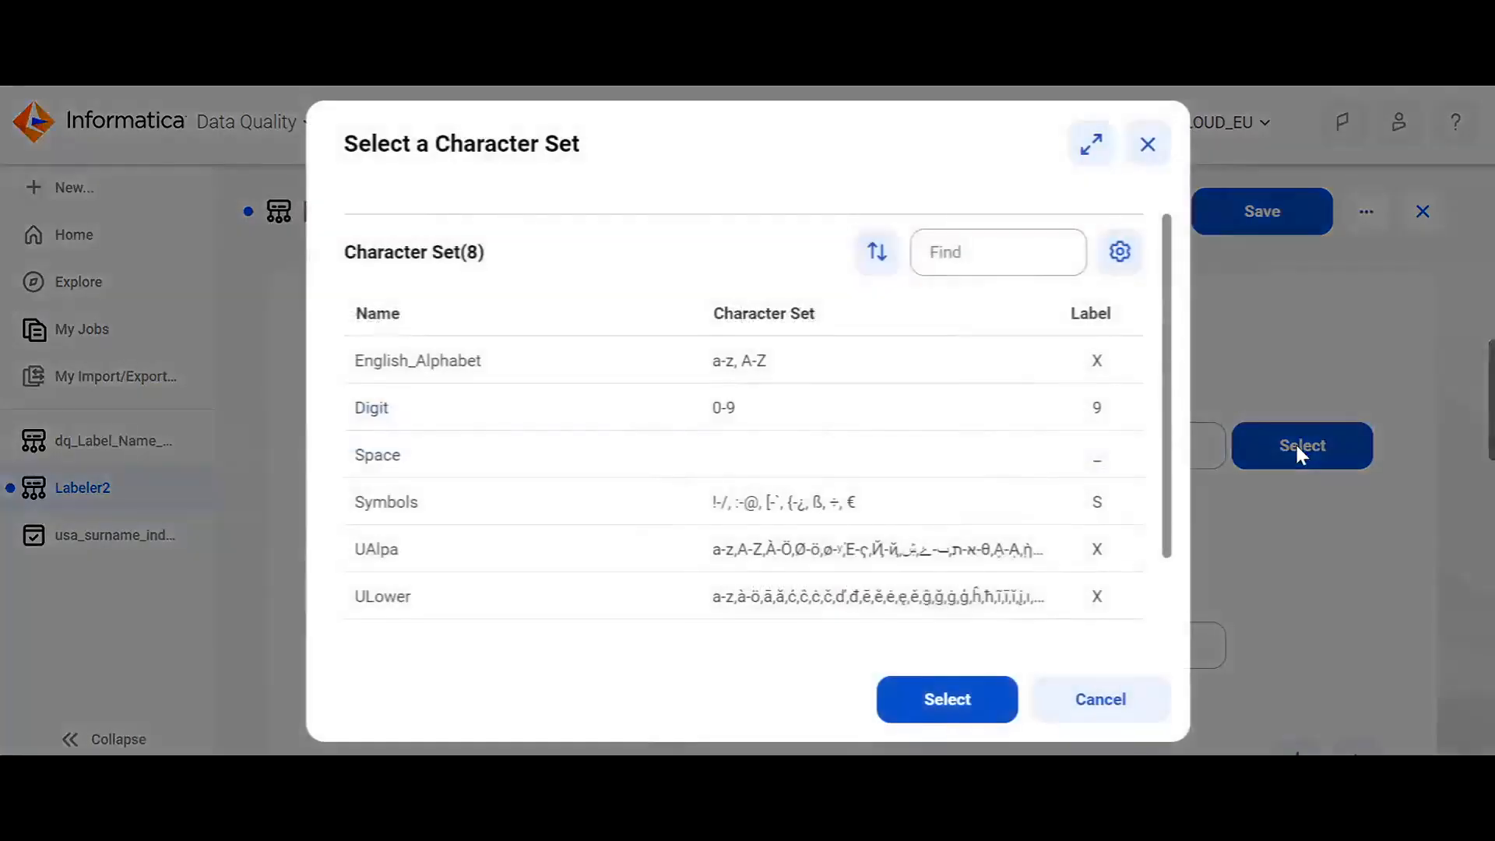
click(523, 364)
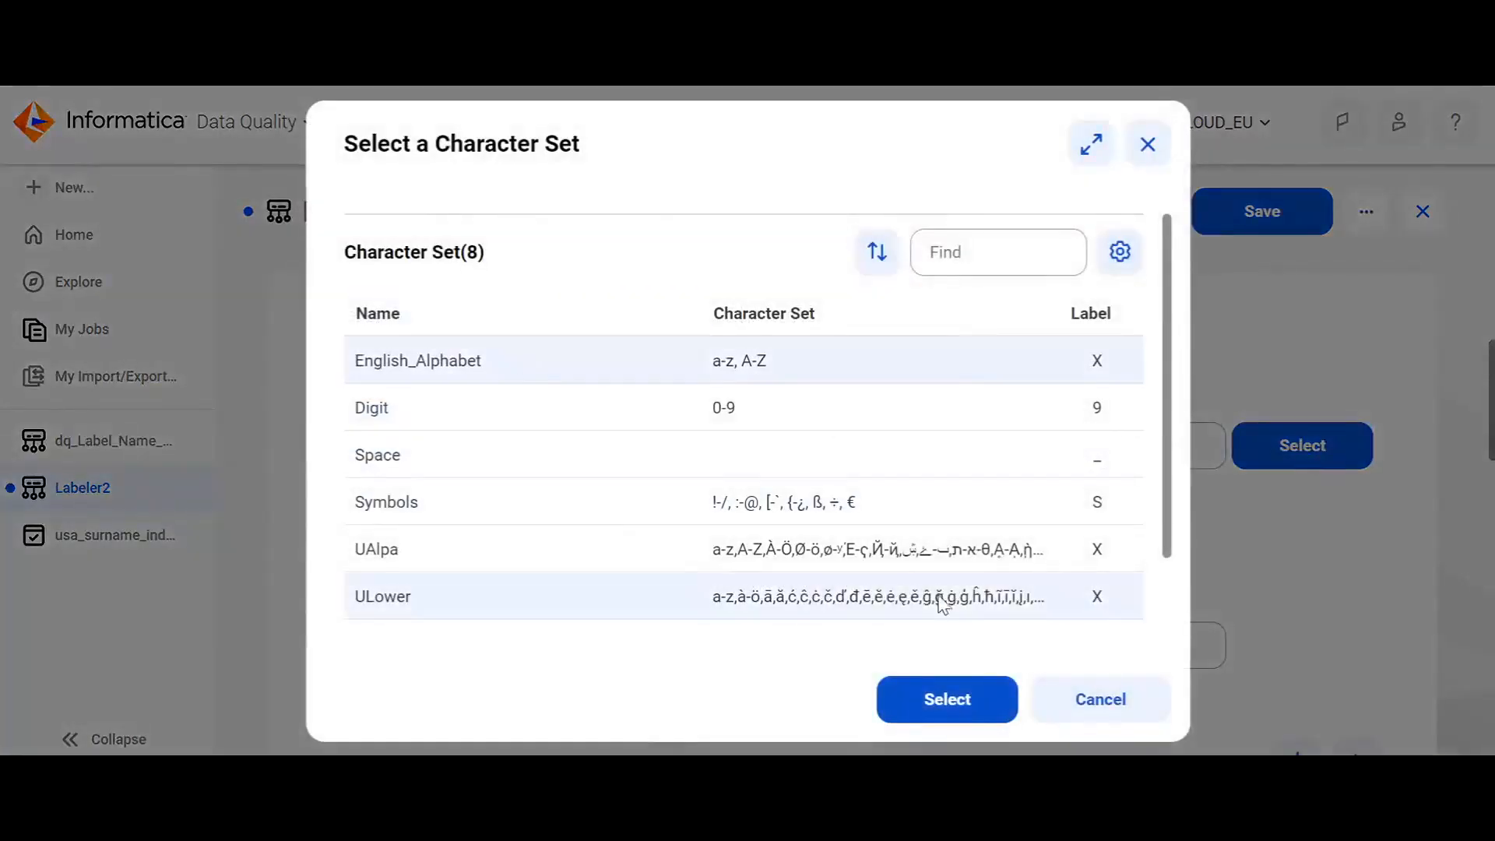
click(947, 699)
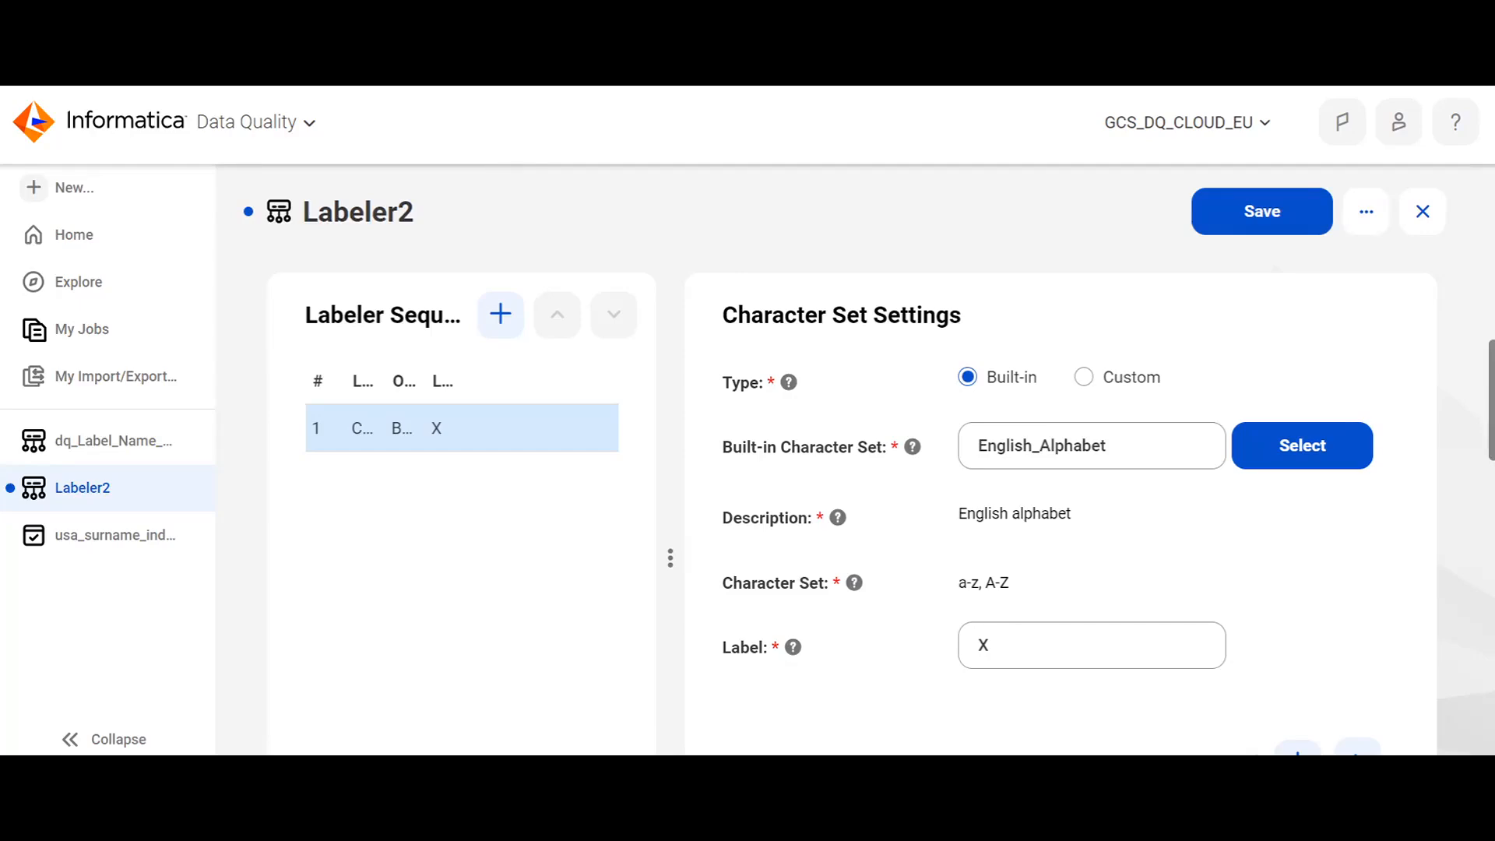
Step: Add an Ignore Text entry to the English_Alphabet step and enter a person's first name as its search term
scroll(991, 584, down, 1)
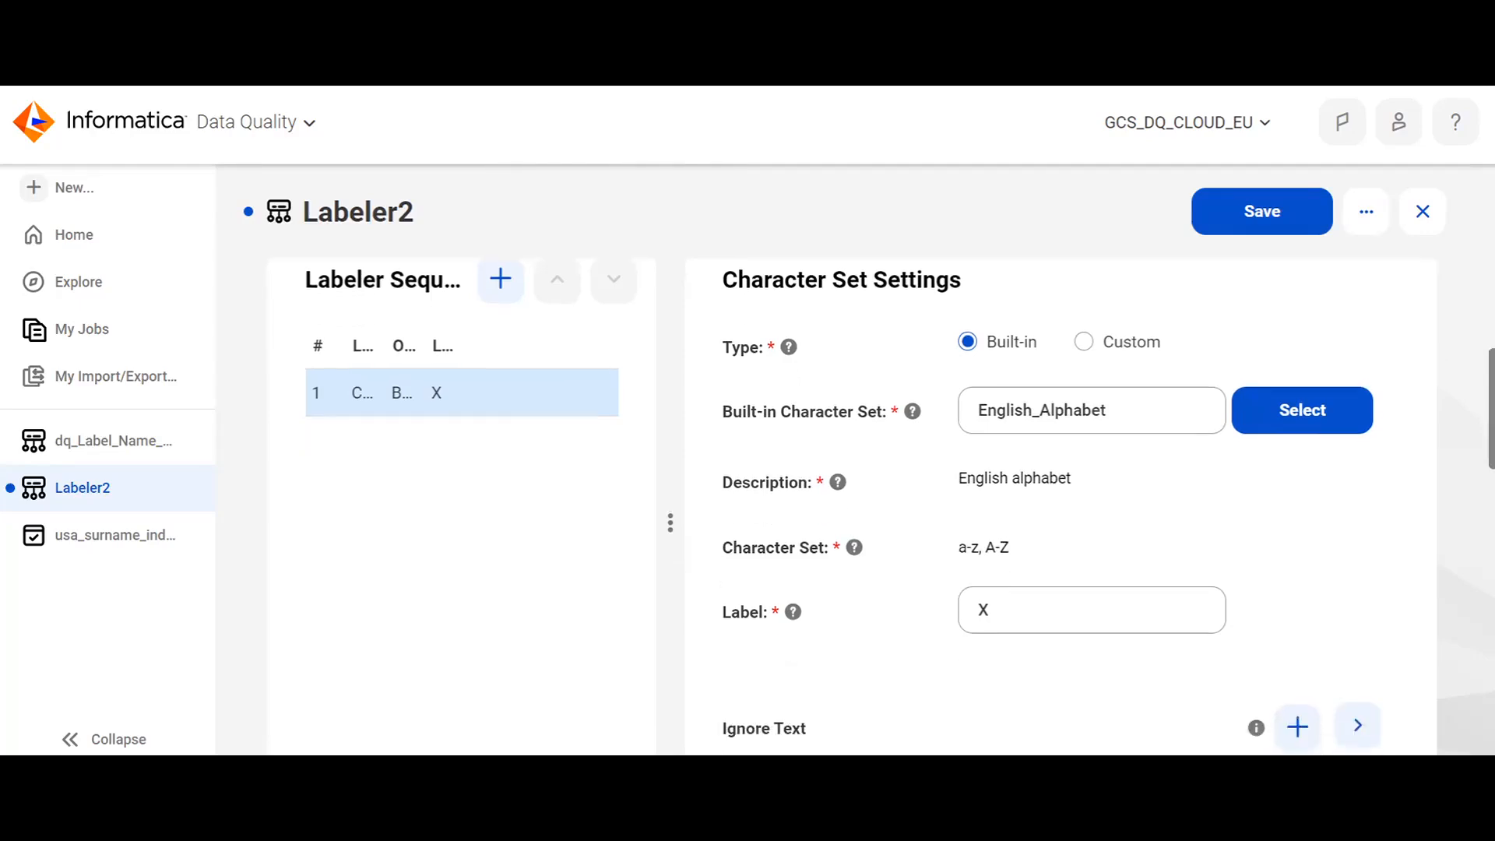
scroll(994, 618, down, 3)
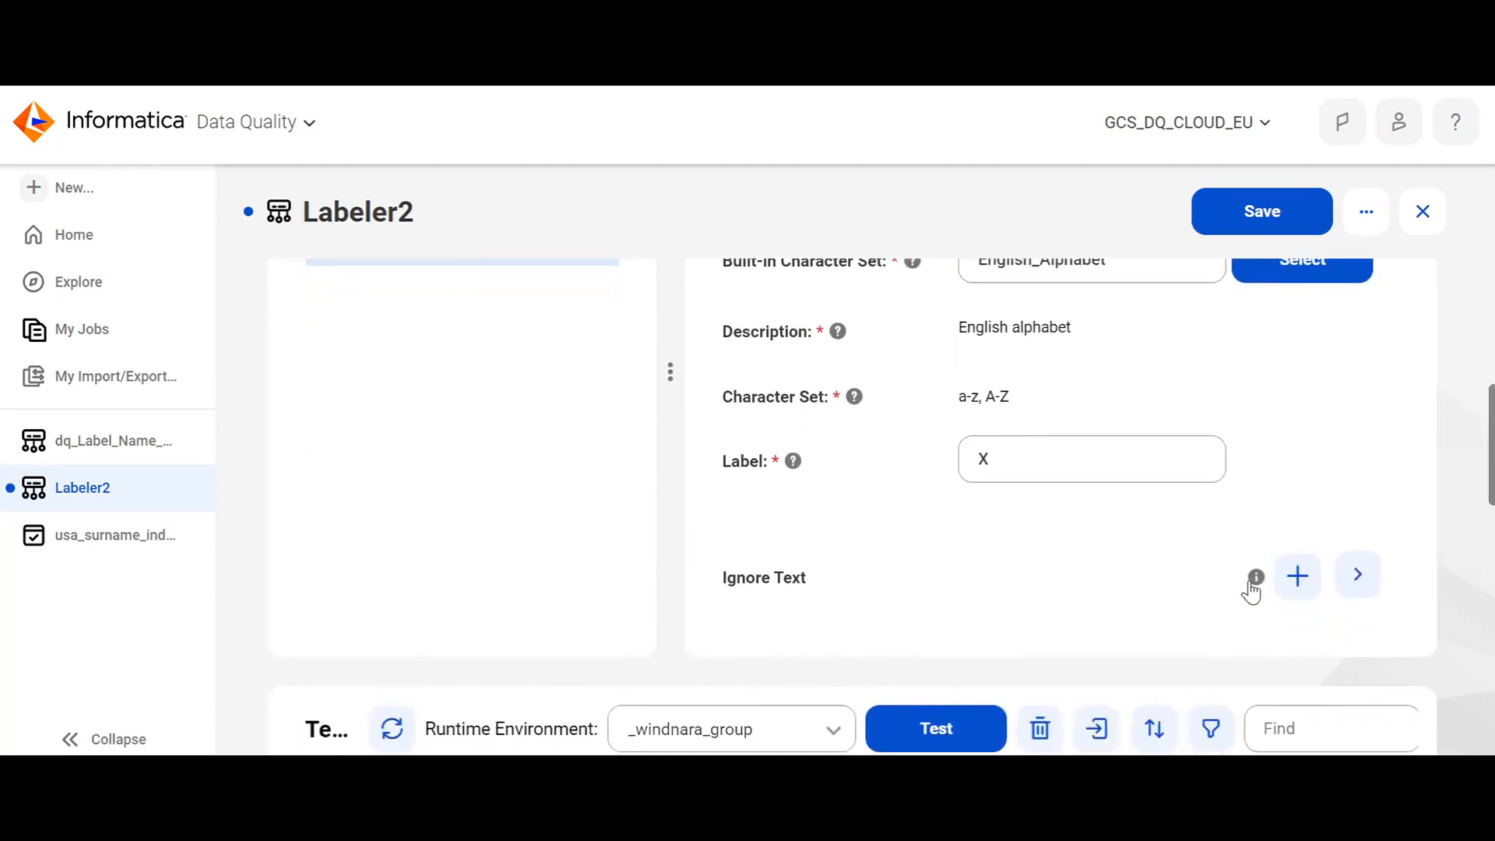
click(1306, 586)
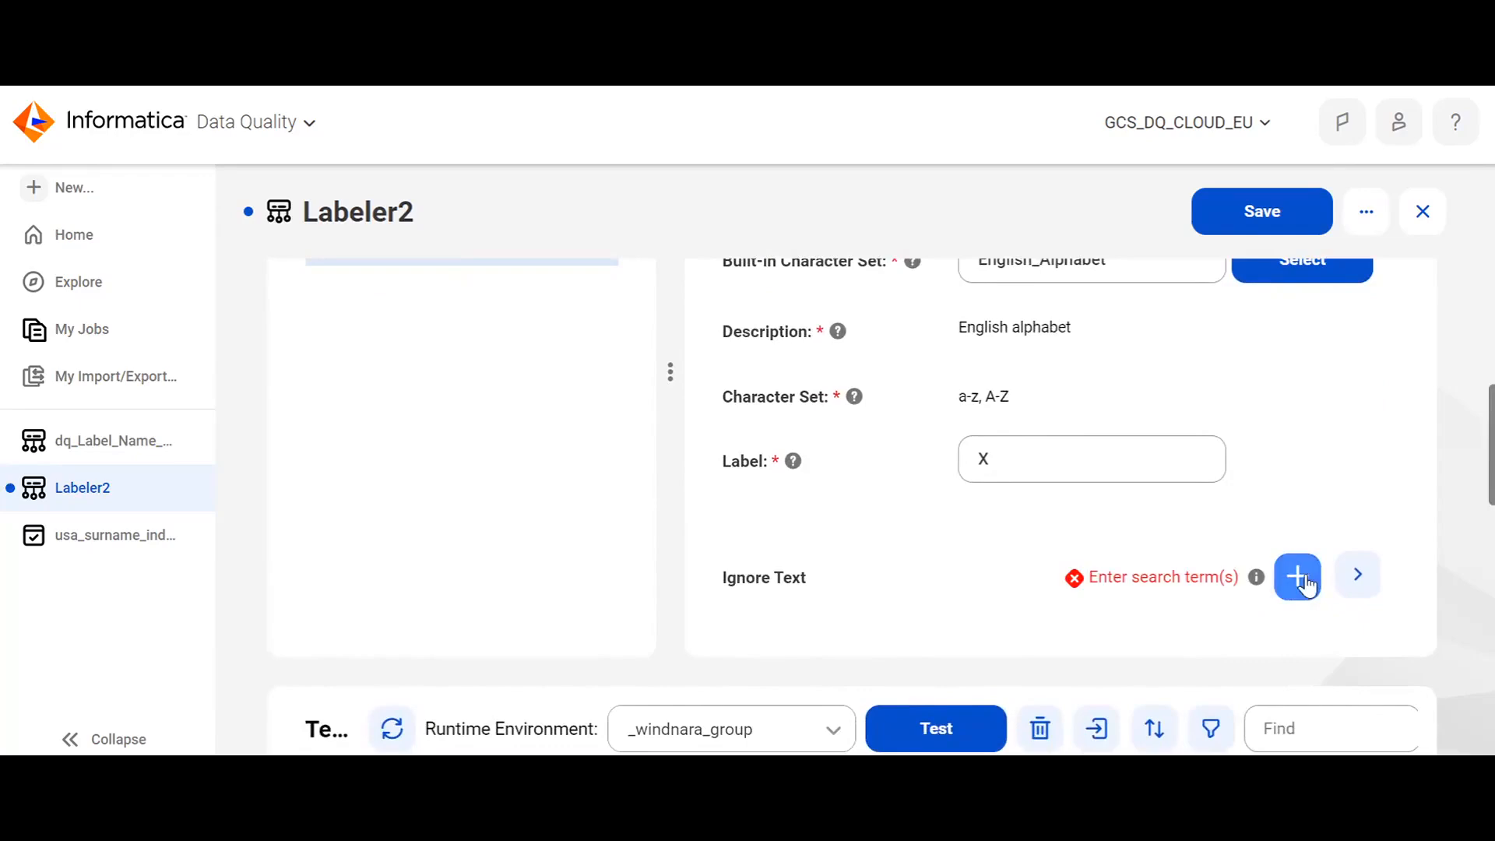
click(1363, 574)
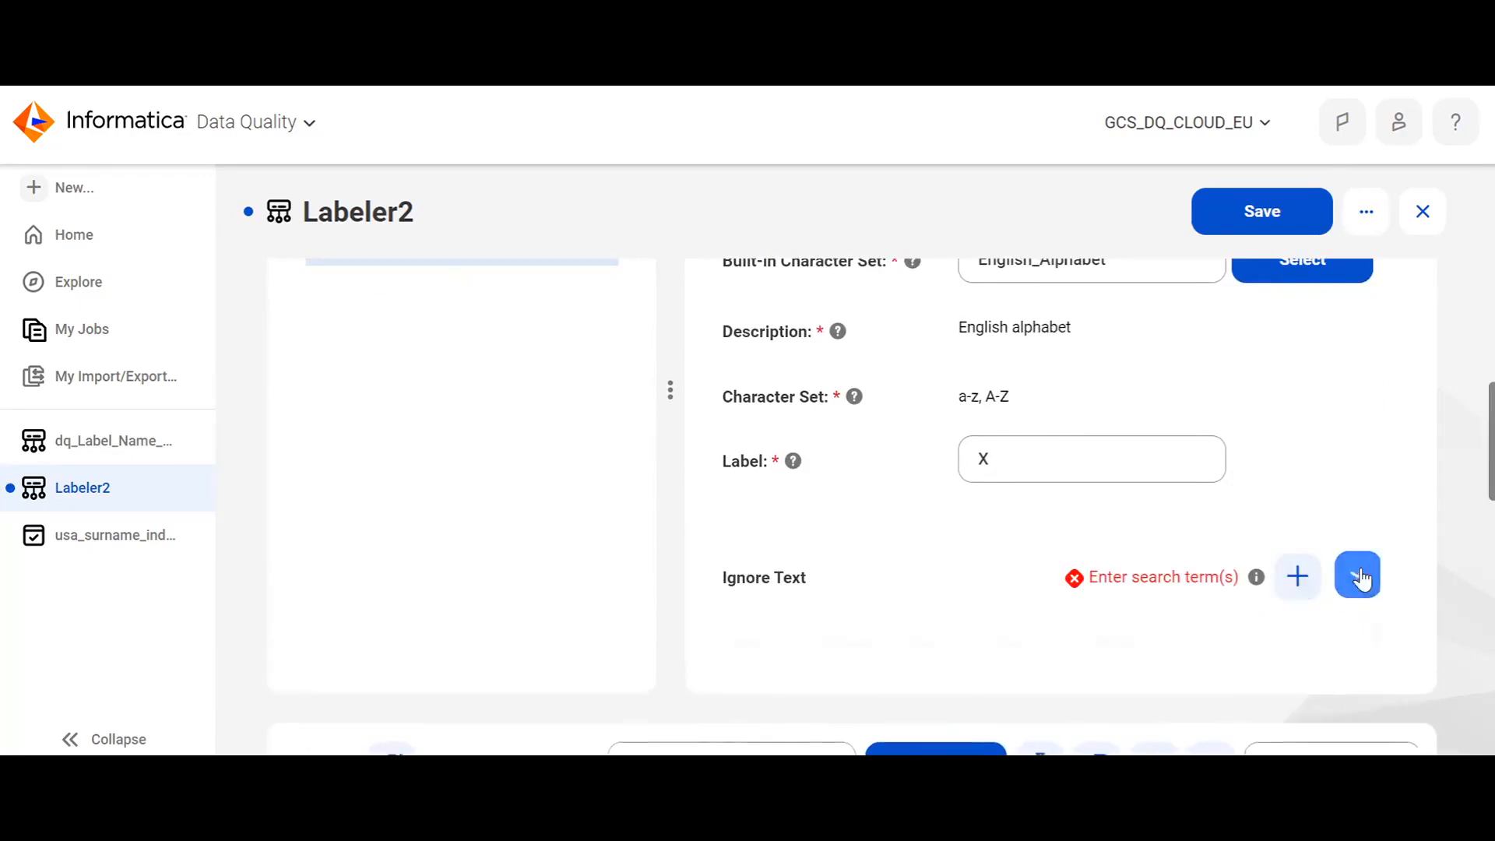
scroll(849, 617, down, 2)
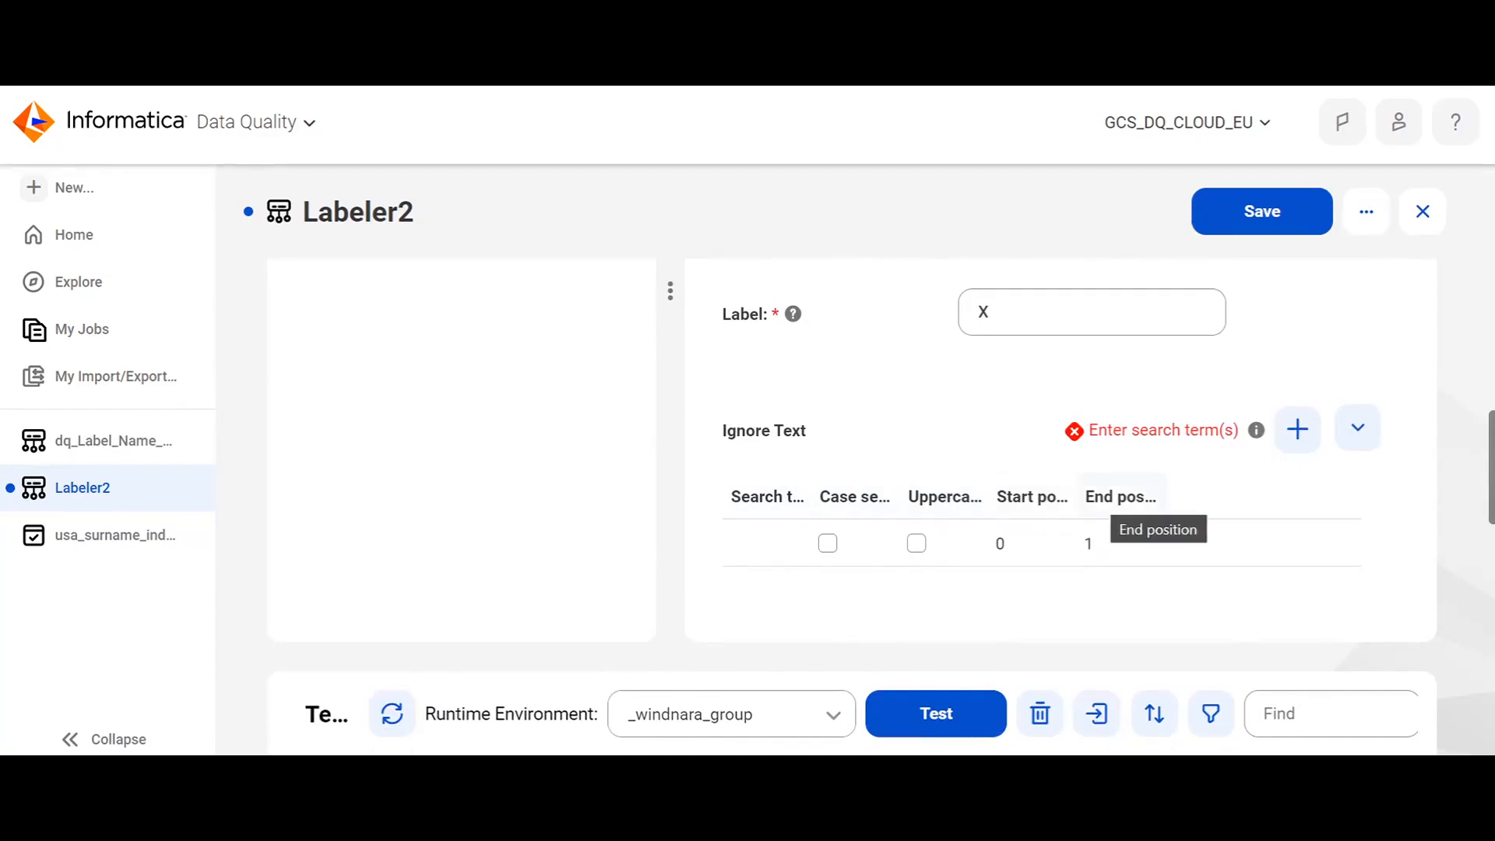
click(753, 543)
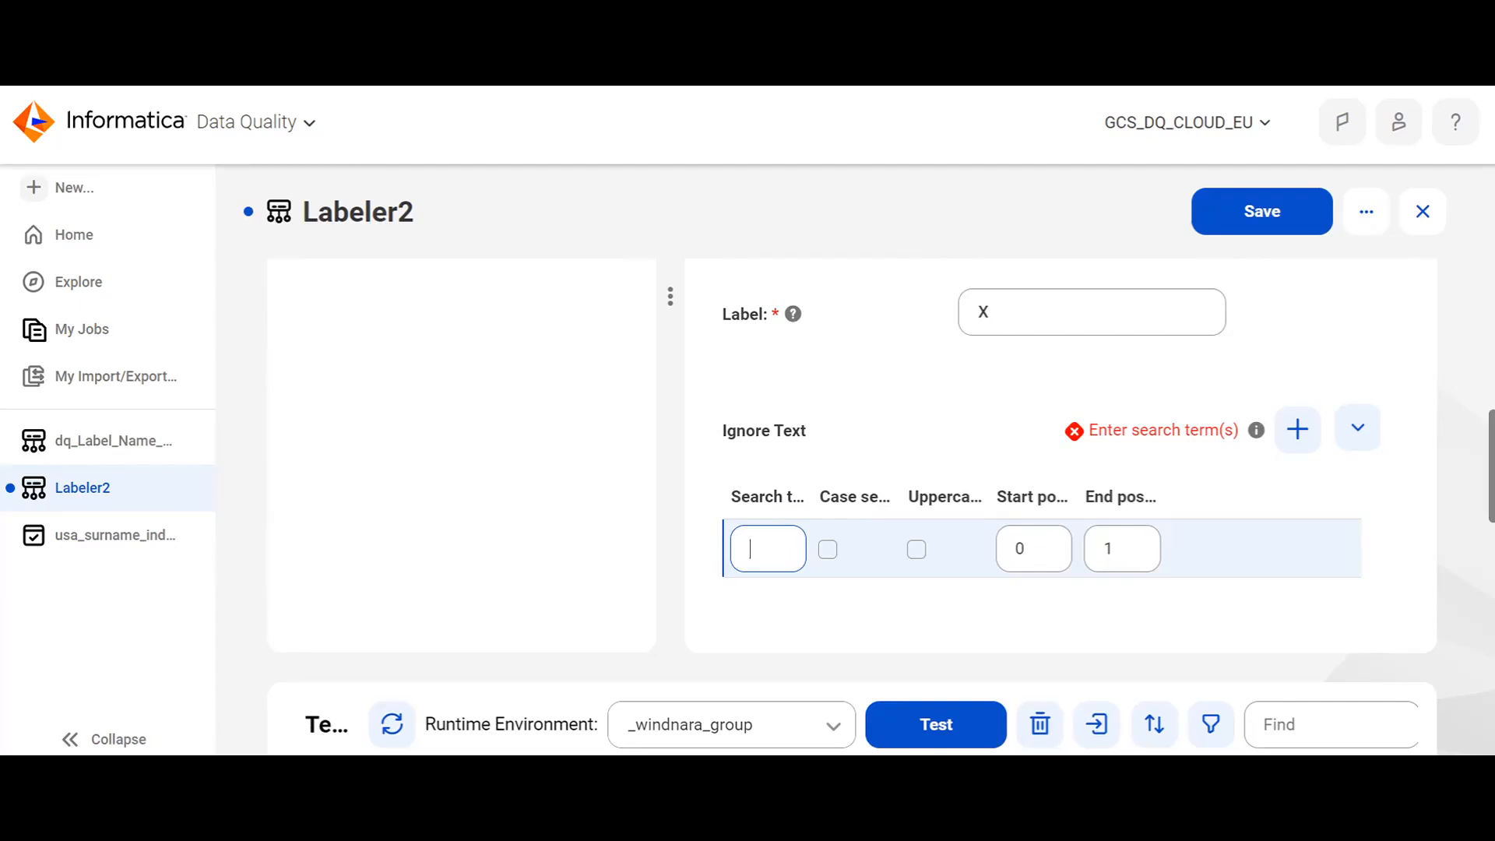
text(Mohit)
mouse_move(792, 543)
mouse_down()
mouse_move(703, 534)
mouse_move(793, 526)
mouse_up()
key(BackSpace)
click(842, 506)
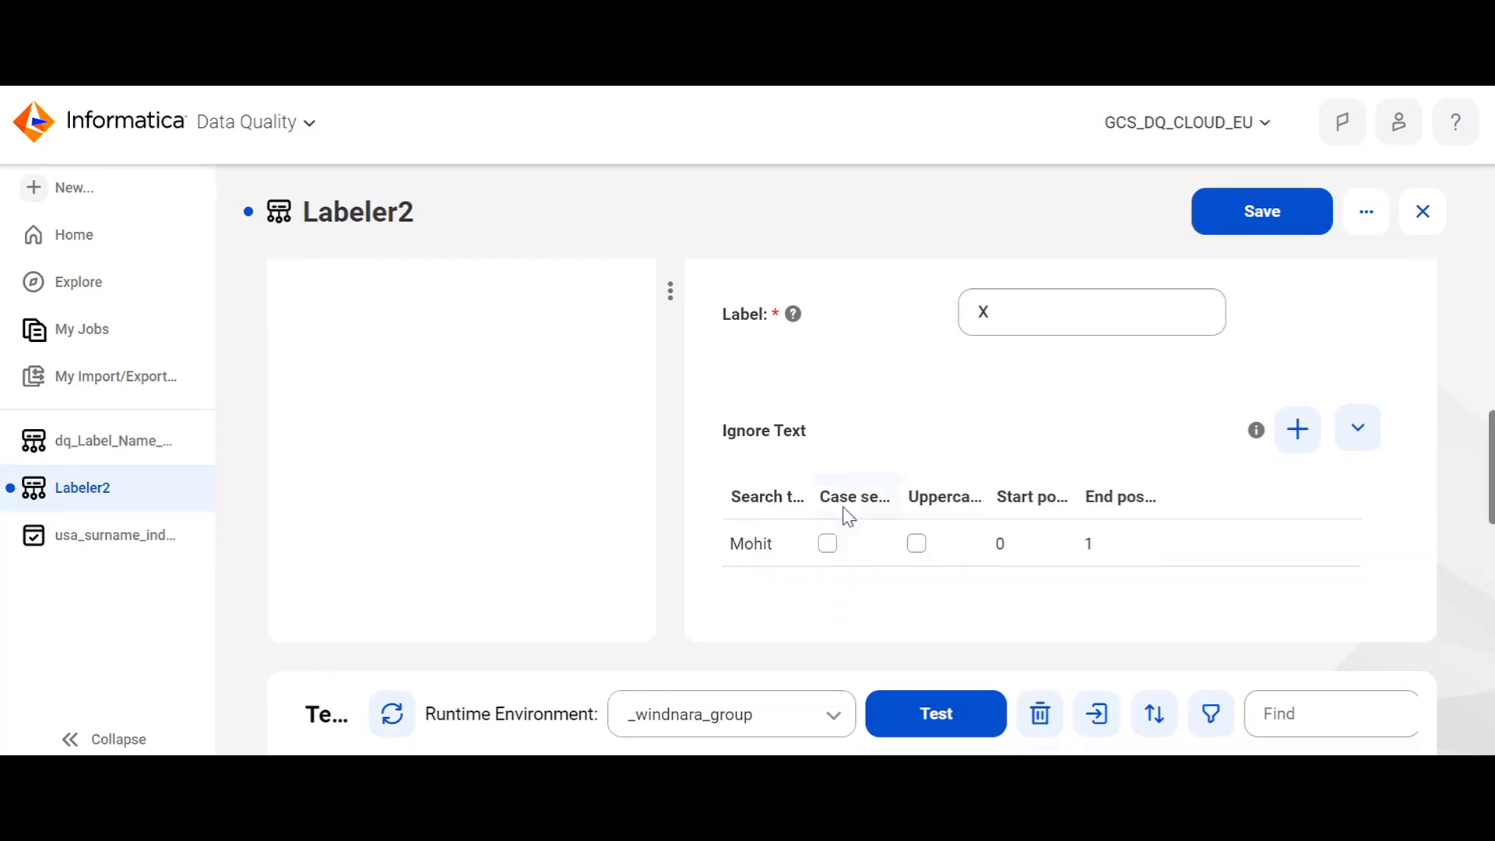
Step: Enable the case-sensitive and uppercase options for the ignored name, keeping start position 0 and end position 1
click(824, 559)
click(825, 554)
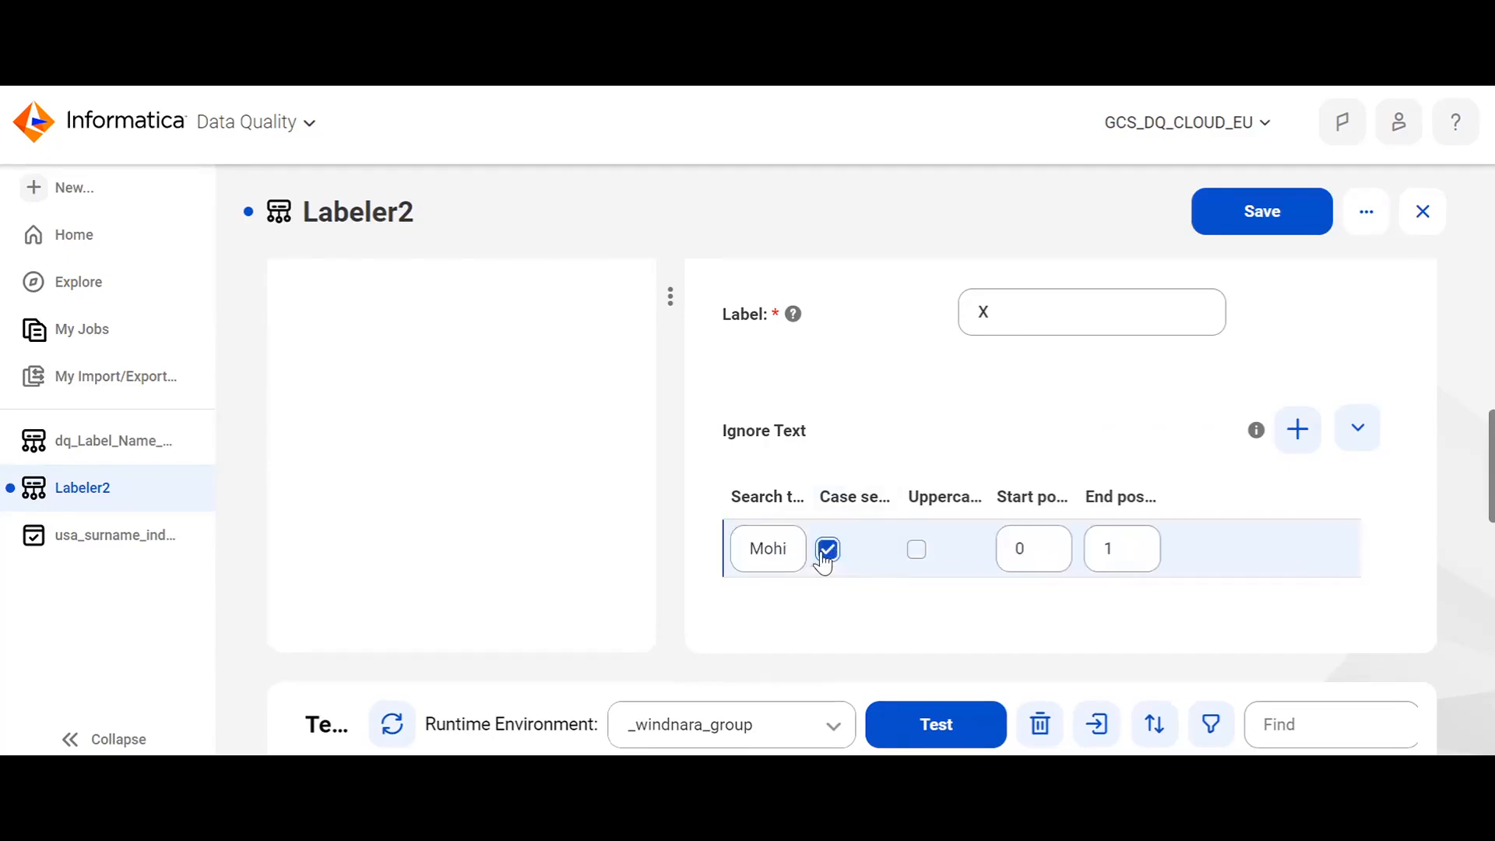
click(916, 557)
click(1034, 549)
click(1122, 550)
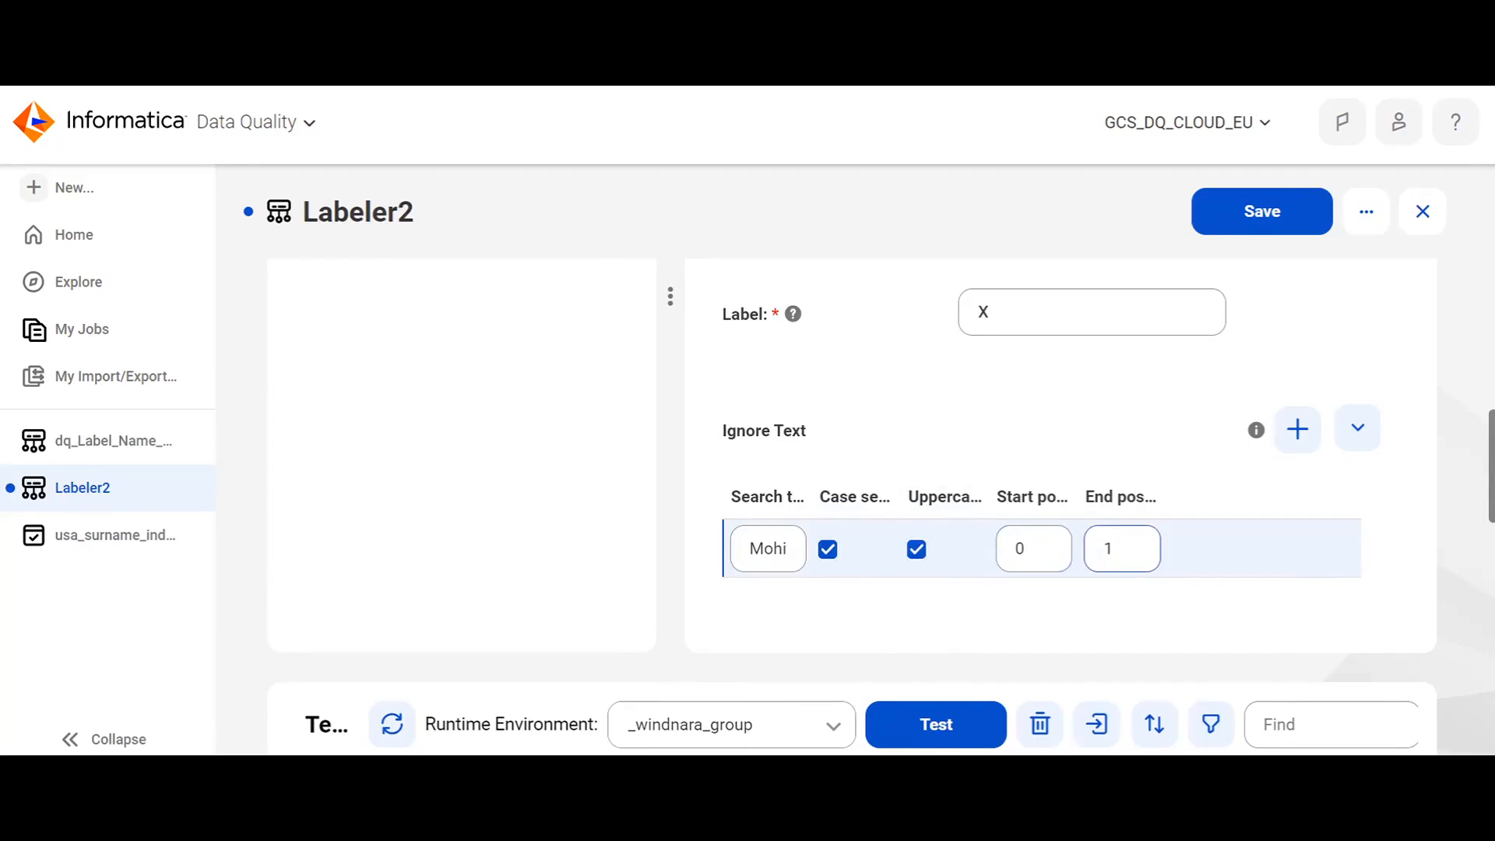
Step: Add a test input made of "Hi" joined to the ignored first name, then run the labeler test and review the labeled output
scroll(999, 454, up, 1)
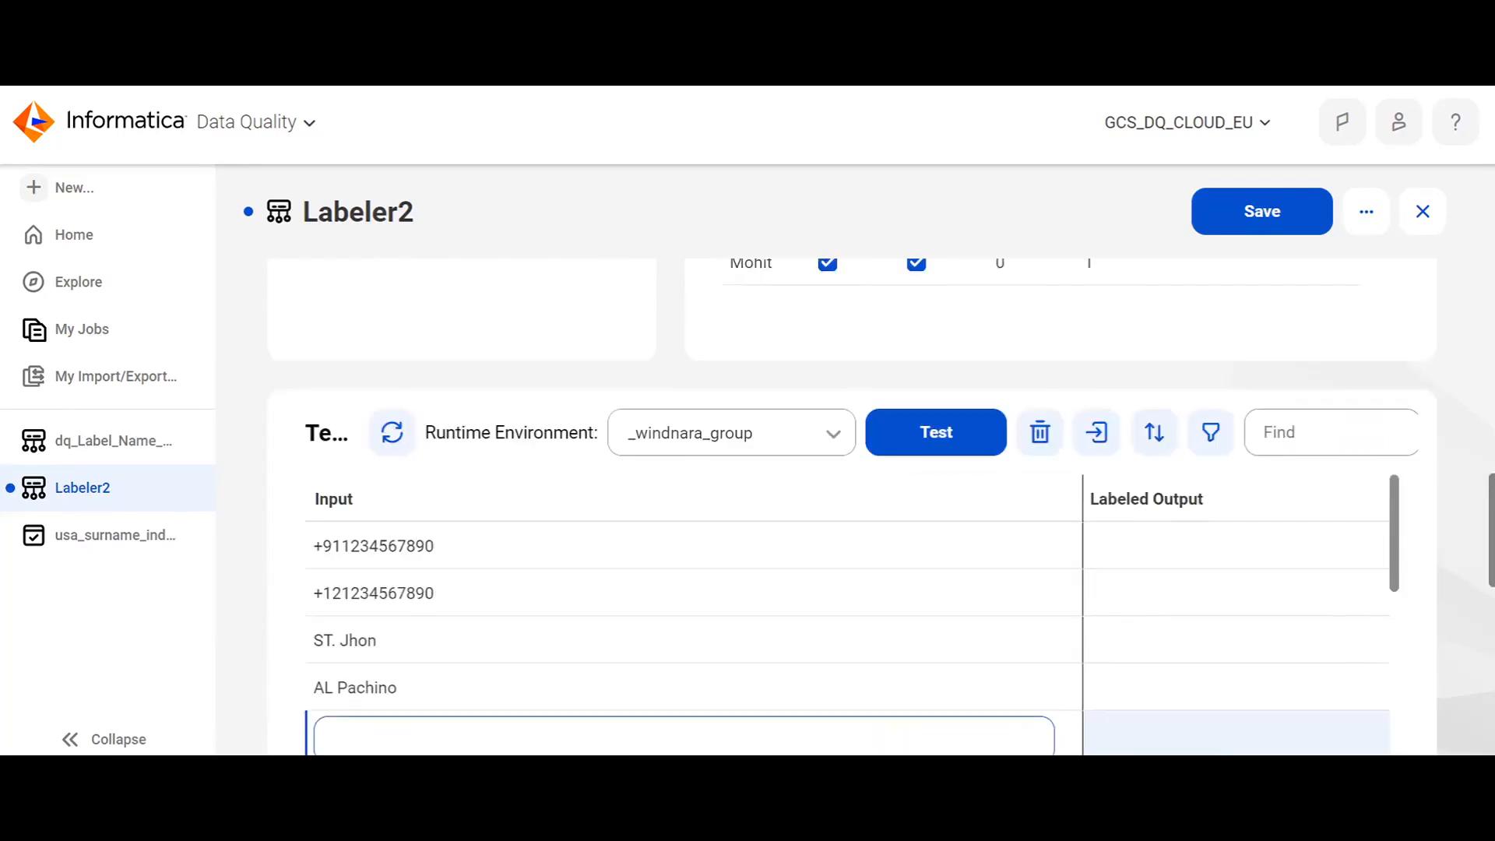
text(HiMohit)
scroll(467, 679, down, 1)
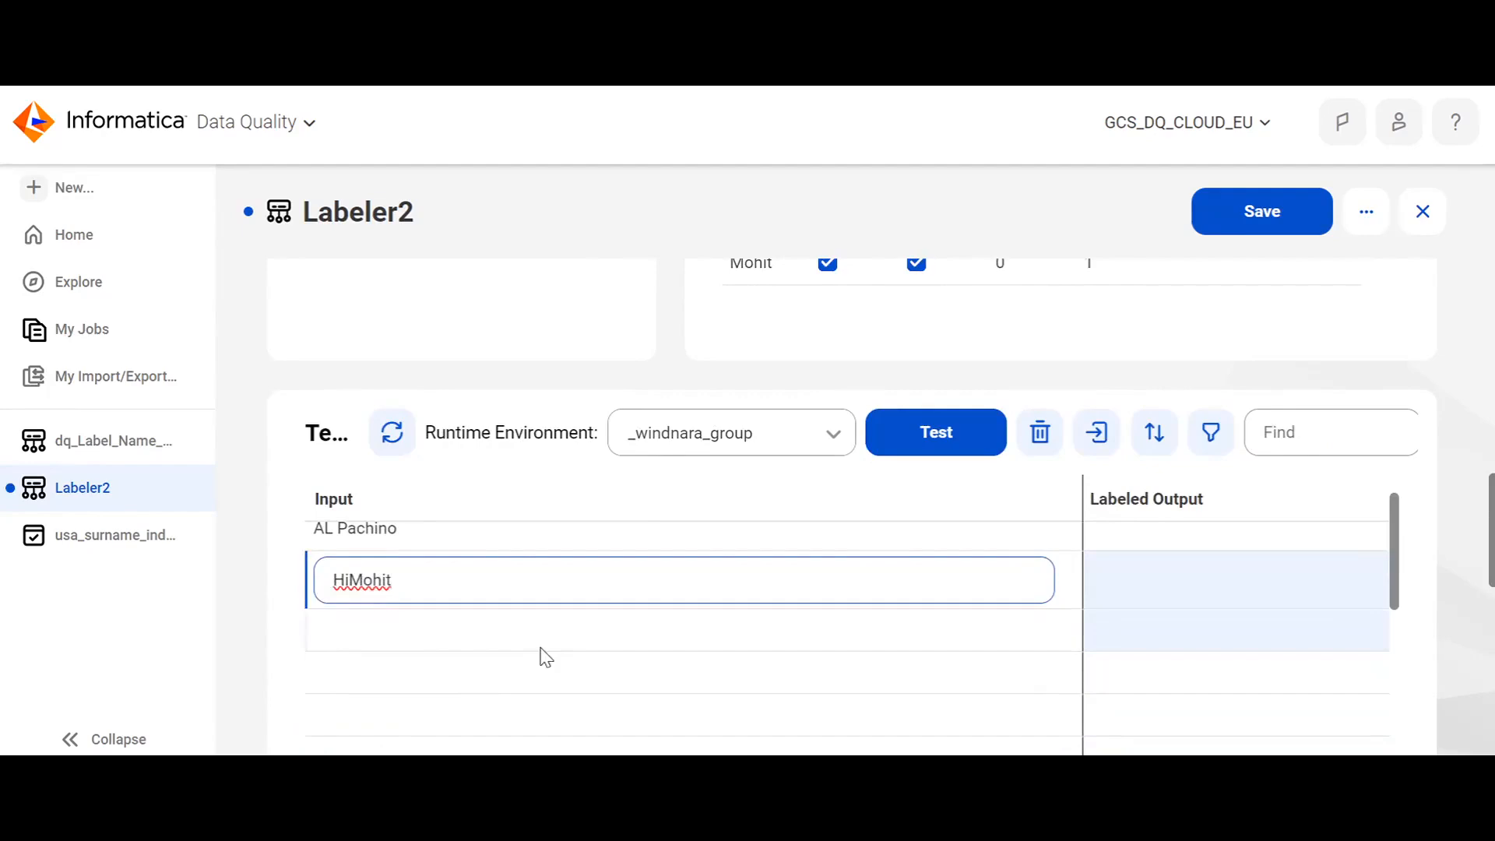
click(900, 454)
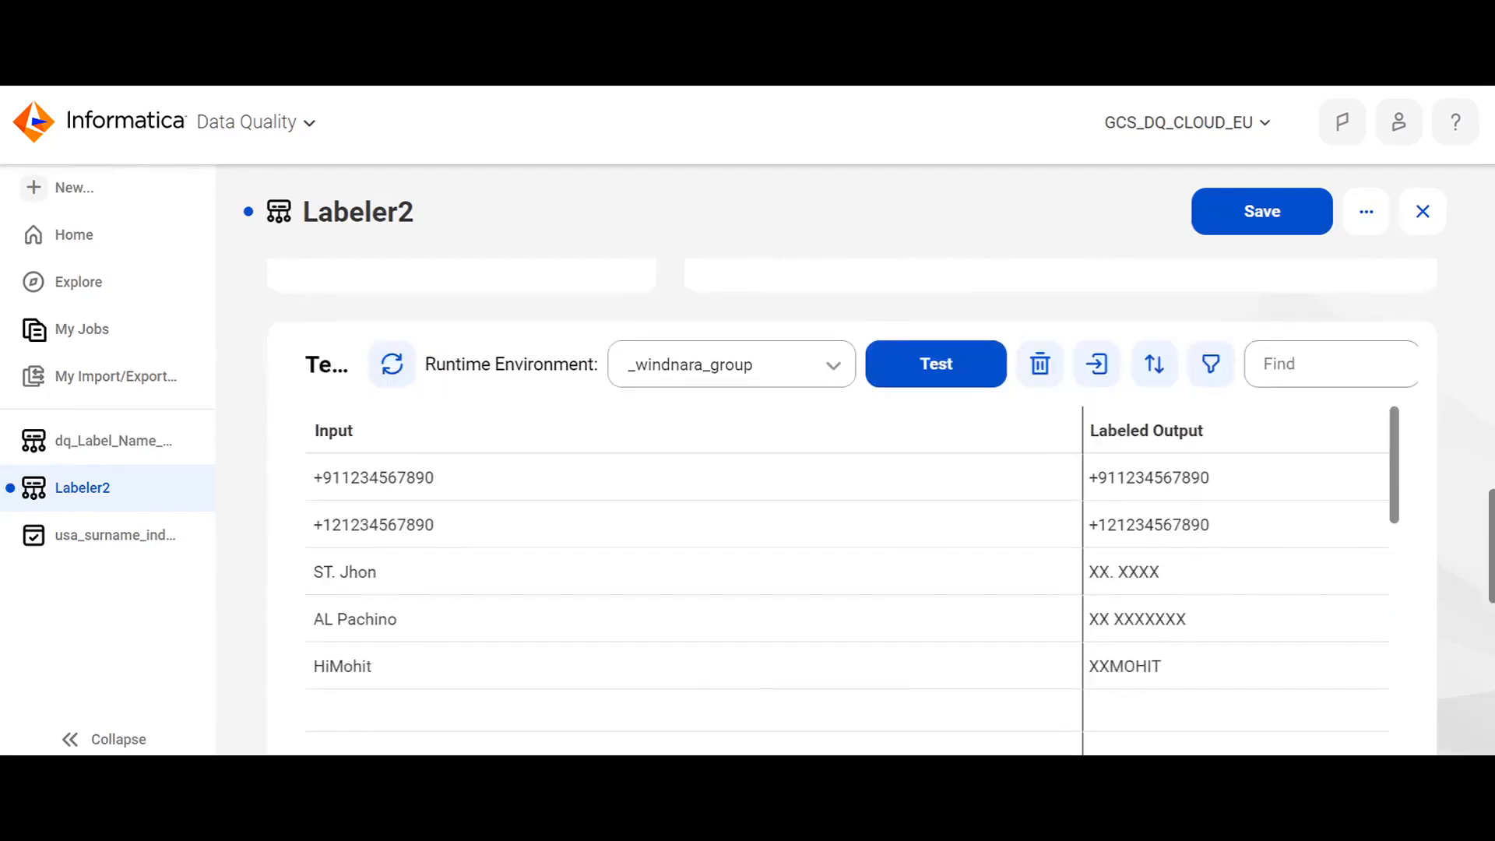
scroll(490, 678, down, 1)
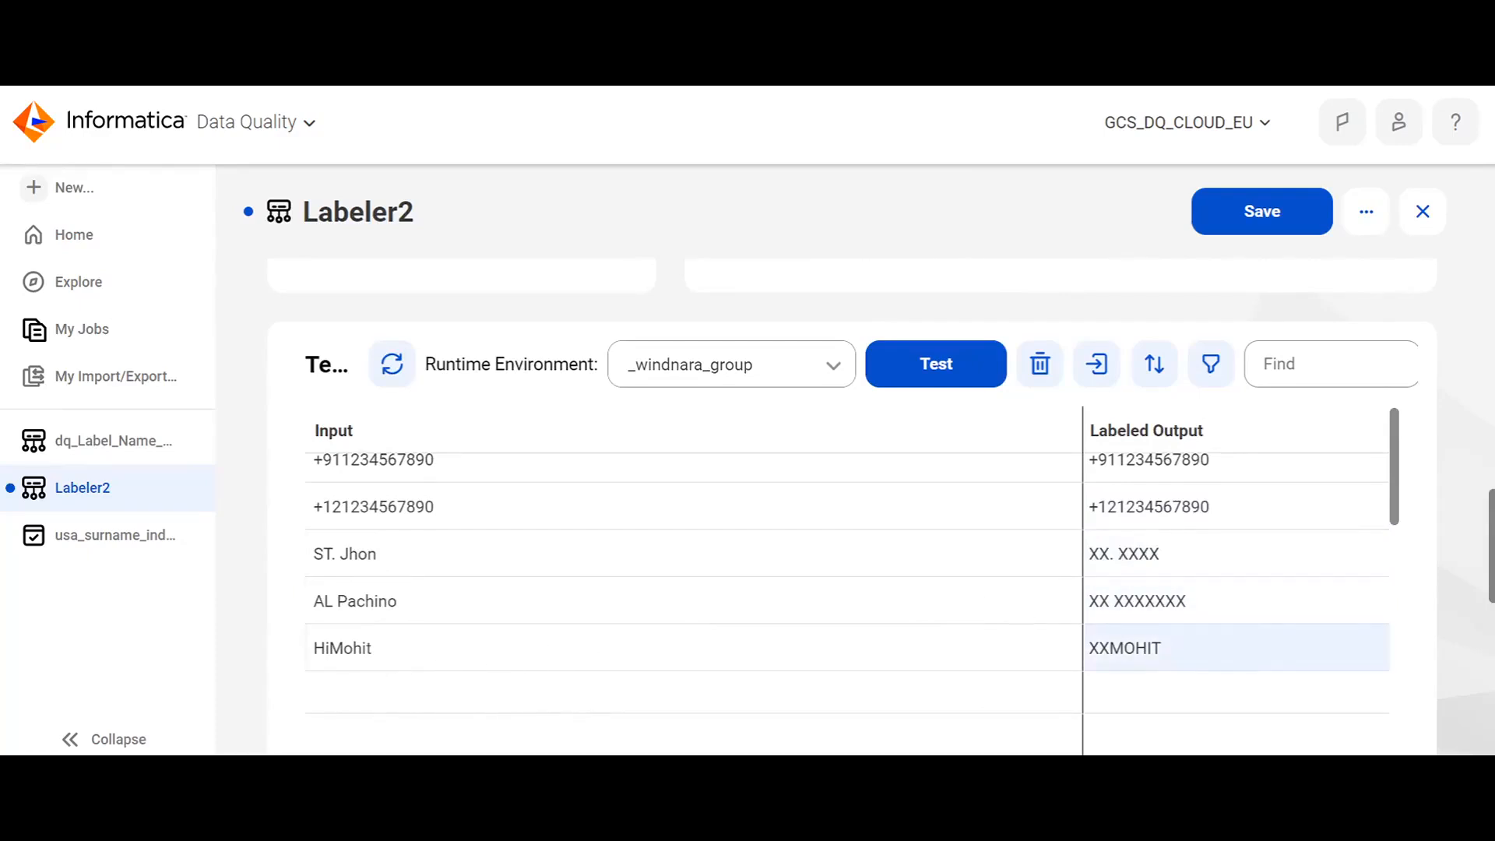
scroll(856, 506, up, 8)
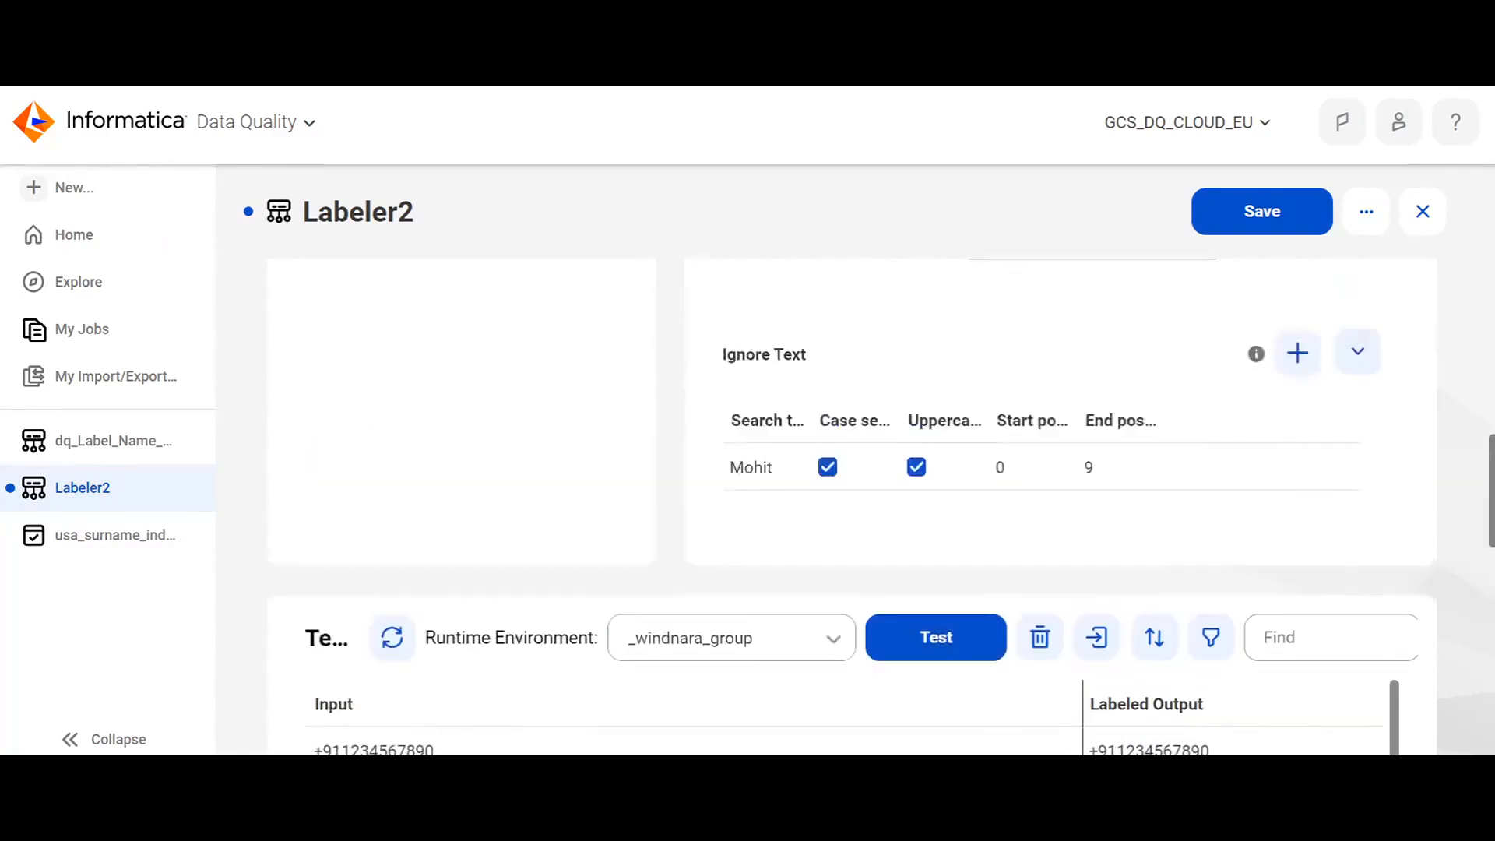
scroll(857, 506, up, 4)
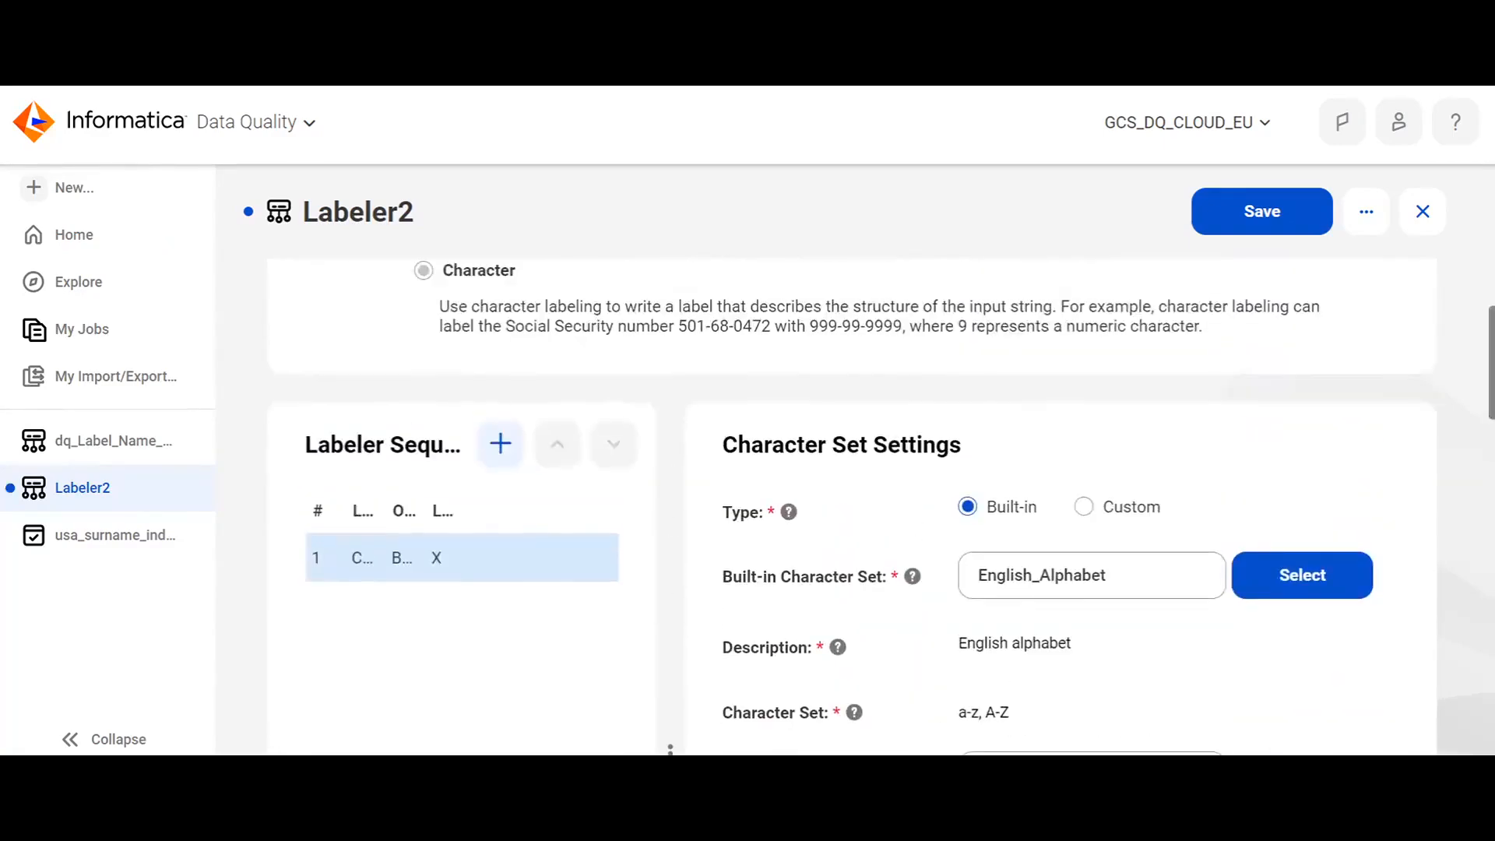
scroll(856, 506, up, 3)
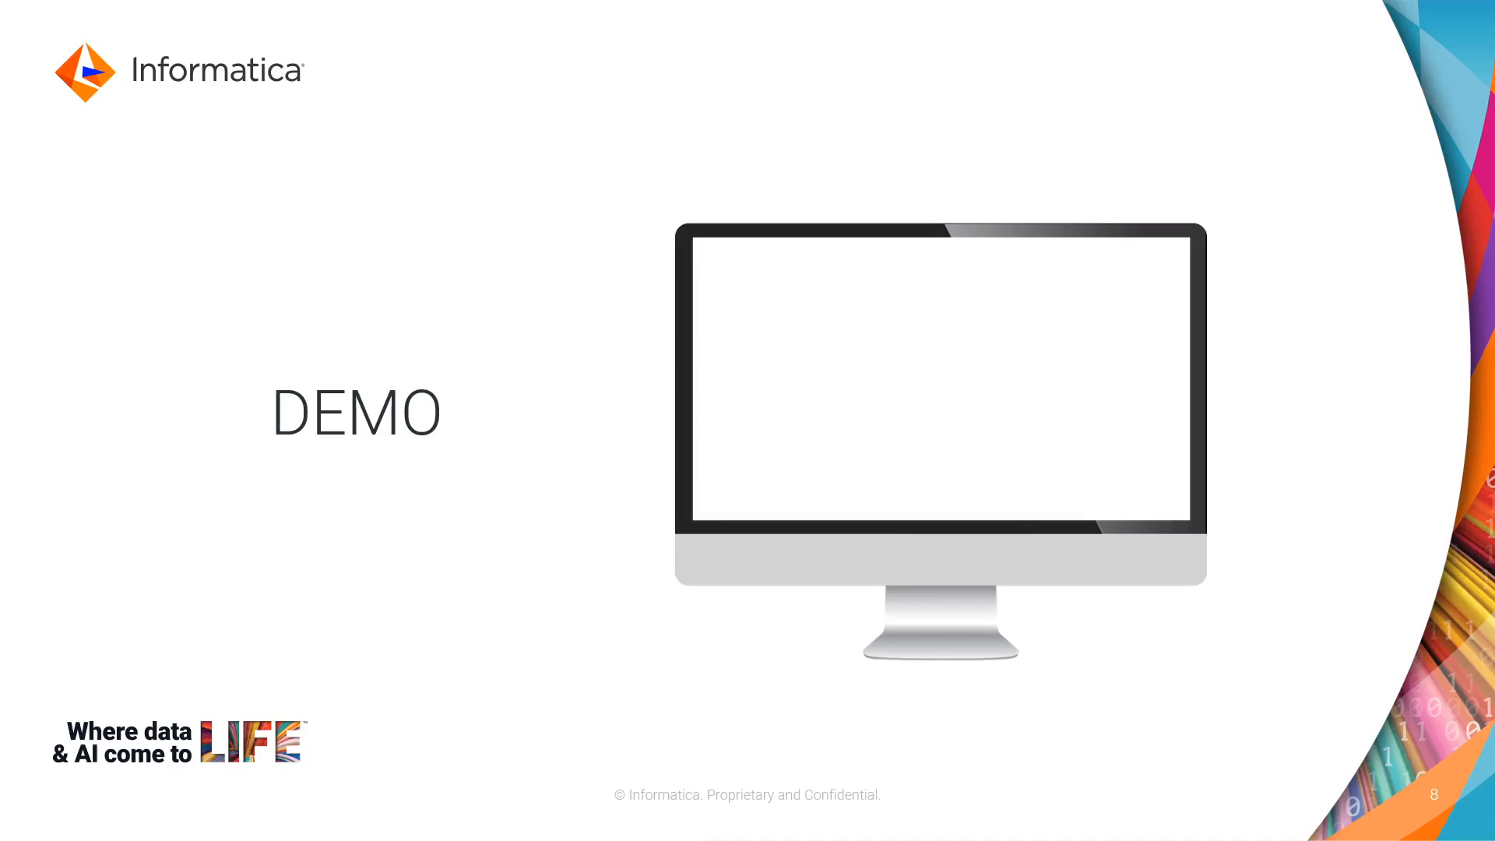